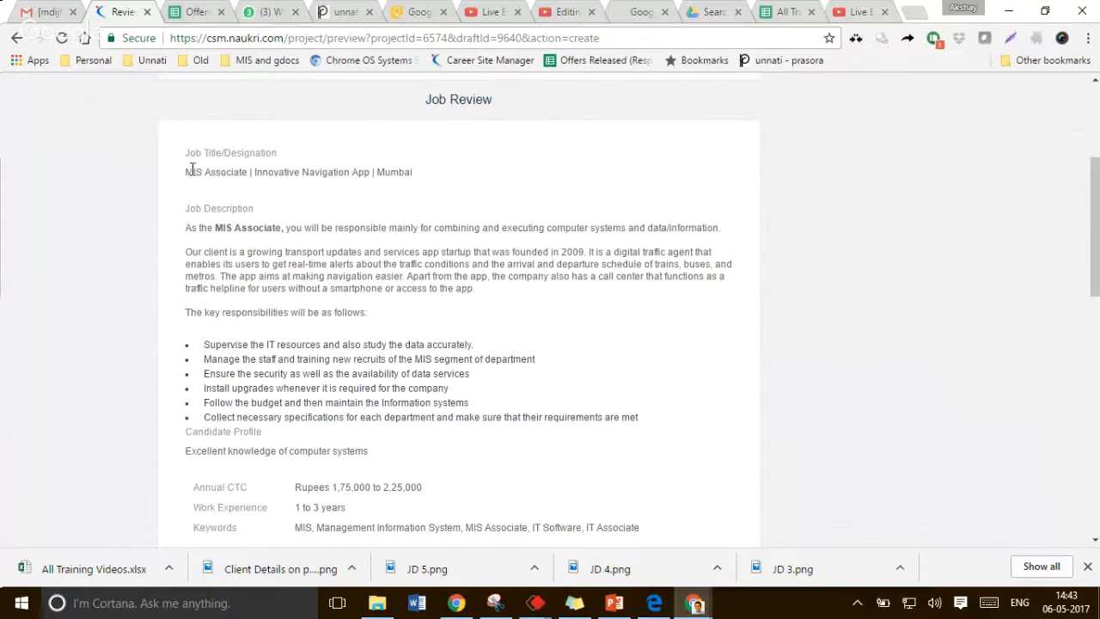
Review the job title shown on the job posting preview by highlighting it
{"action": "left_click_drag", "start_coordinate": [187, 171], "coordinate": [415, 173]}
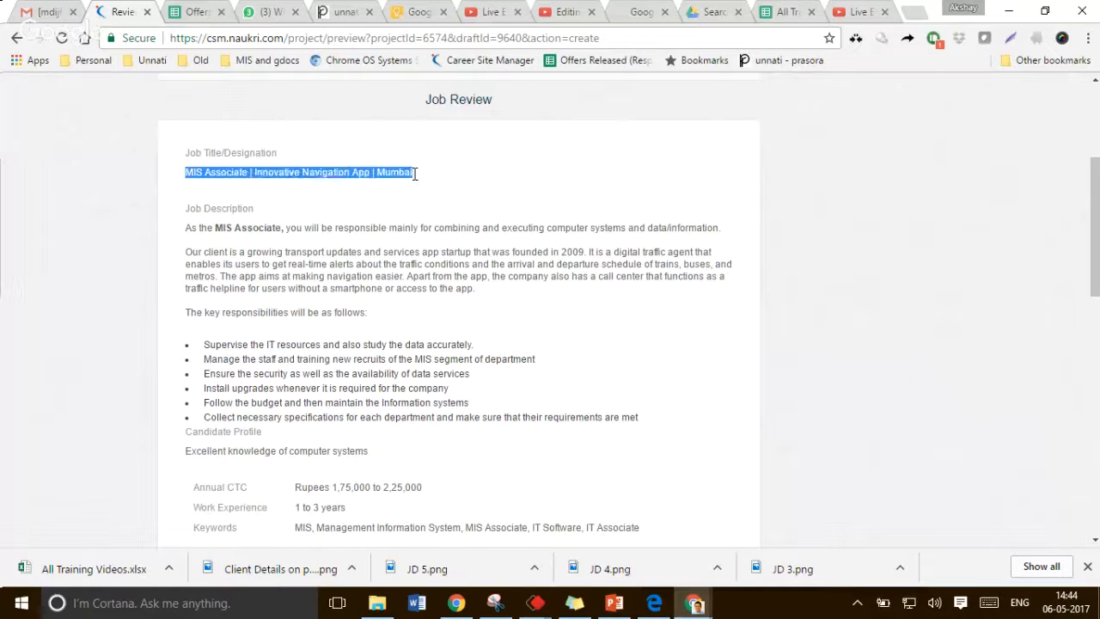
{"action": "left_click", "coordinate": [420, 176]}
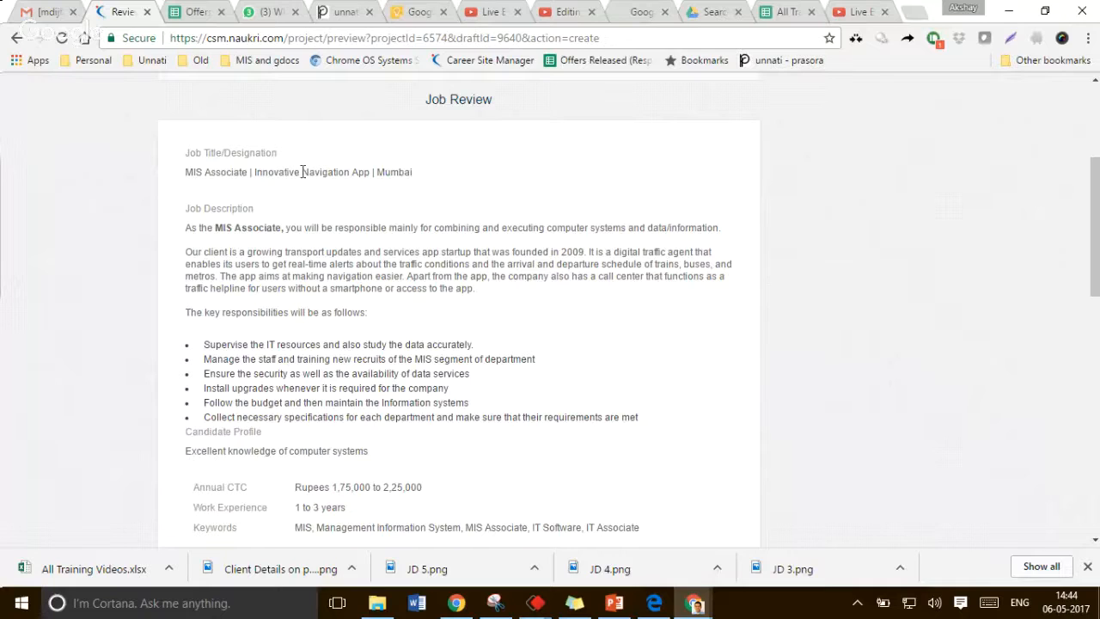
{"action": "left_click_drag", "start_coordinate": [302, 172], "coordinate": [370, 175]}
{"action": "left_click", "coordinate": [358, 193]}
{"action": "scroll", "coordinate": [349, 252], "scroll_direction": "down", "scroll_amount": 1}
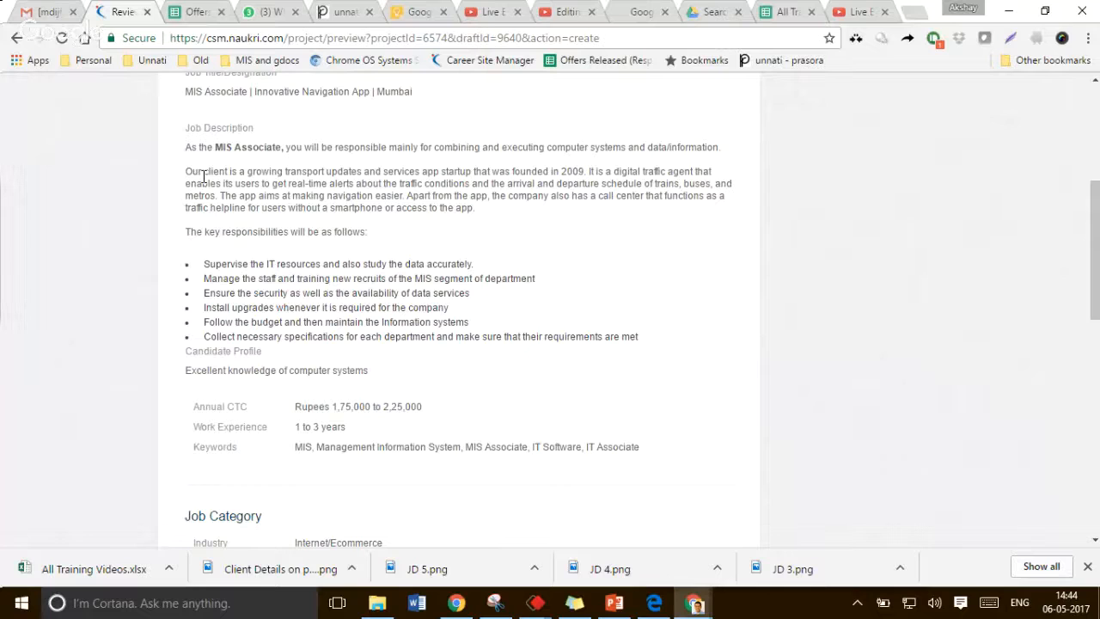
Read through the job description paragraphs on the preview, highlighting each sentence
{"action": "left_click_drag", "start_coordinate": [192, 147], "coordinate": [459, 131]}
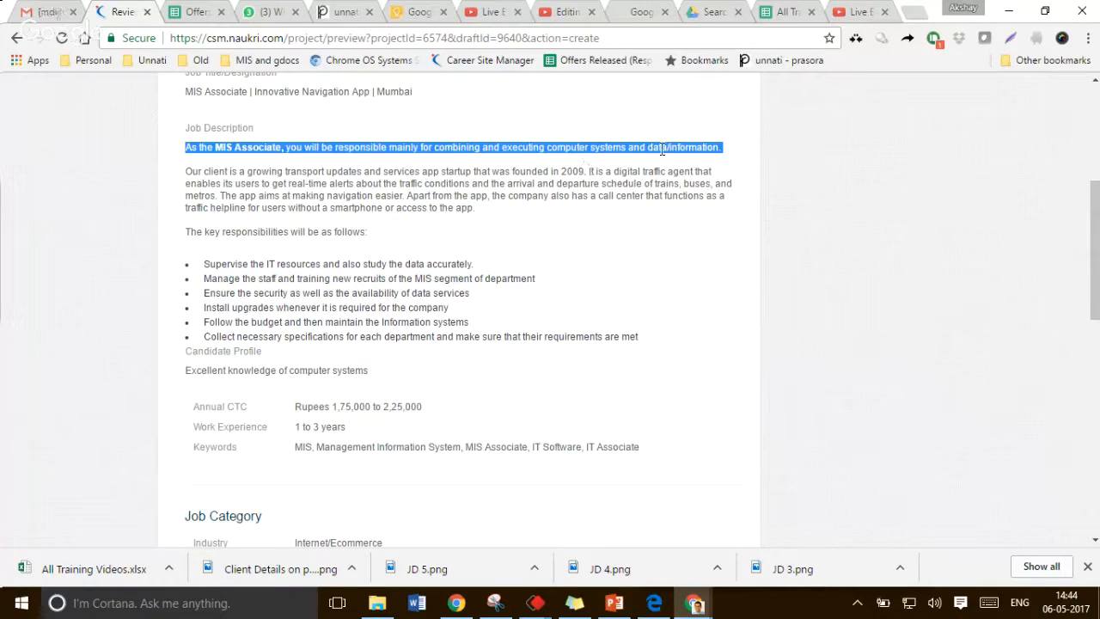
{"action": "left_click", "coordinate": [444, 163]}
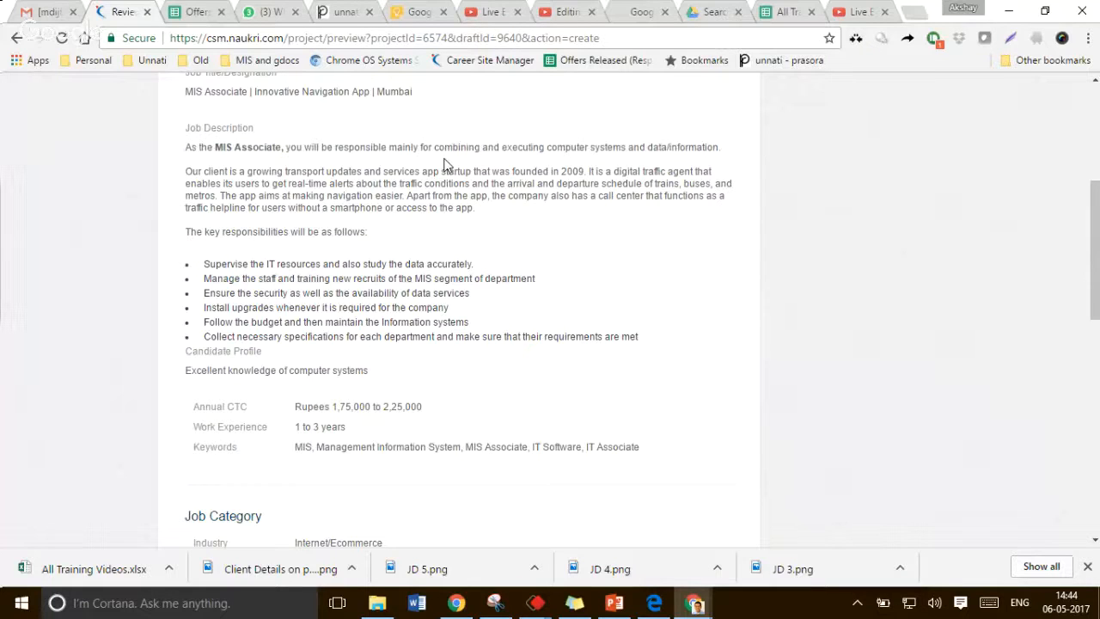
{"action": "left_click_drag", "start_coordinate": [428, 147], "coordinate": [662, 146]}
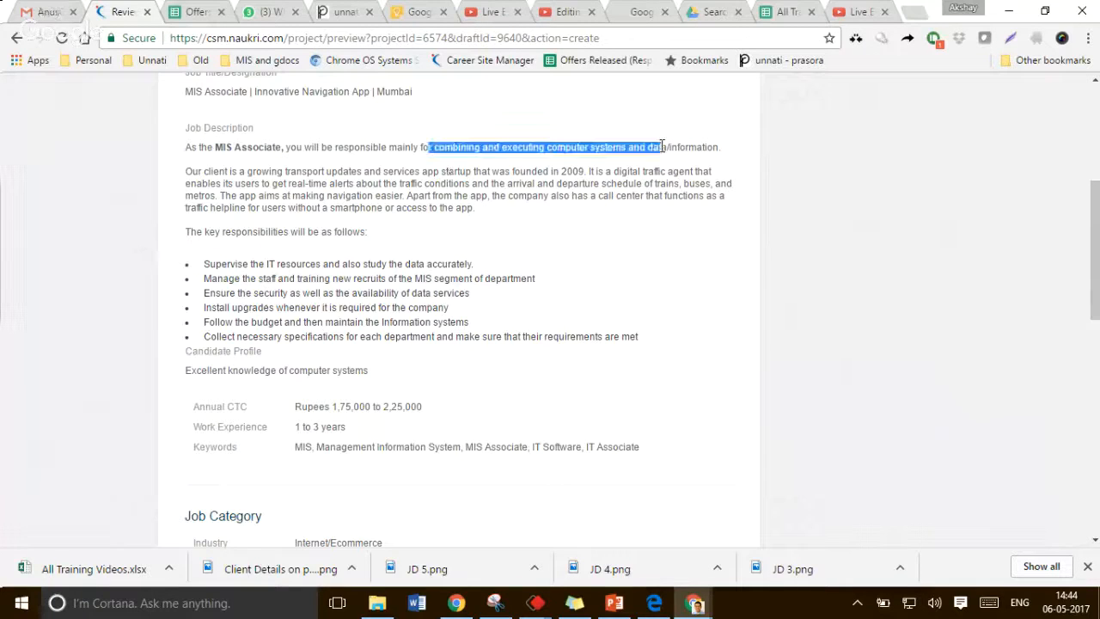
{"action": "left_click", "coordinate": [723, 147]}
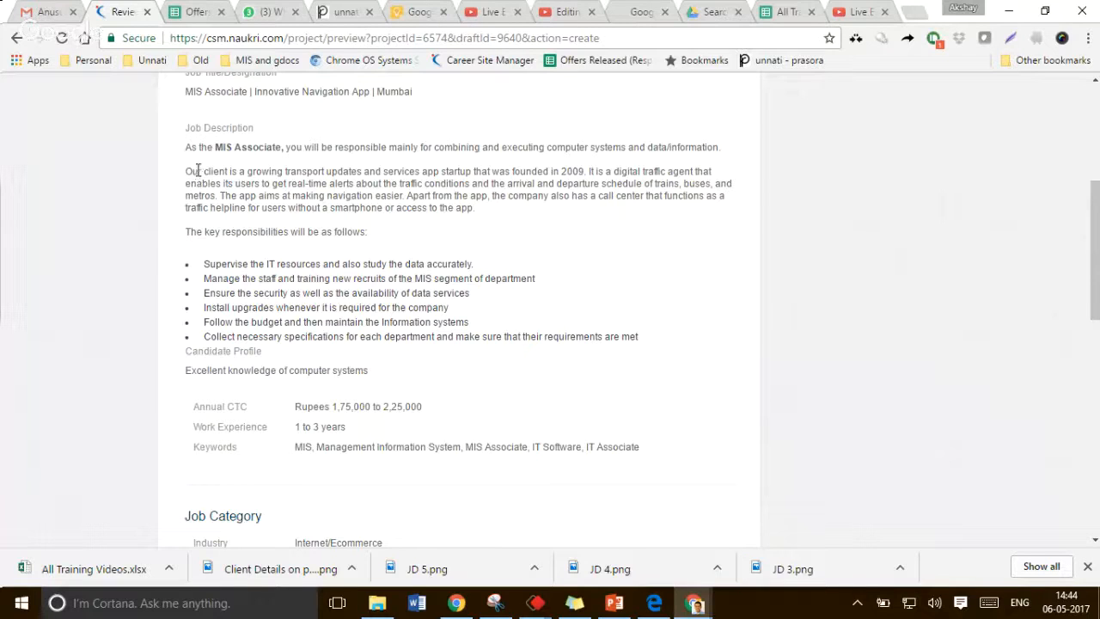
{"action": "left_click_drag", "start_coordinate": [183, 175], "coordinate": [504, 211]}
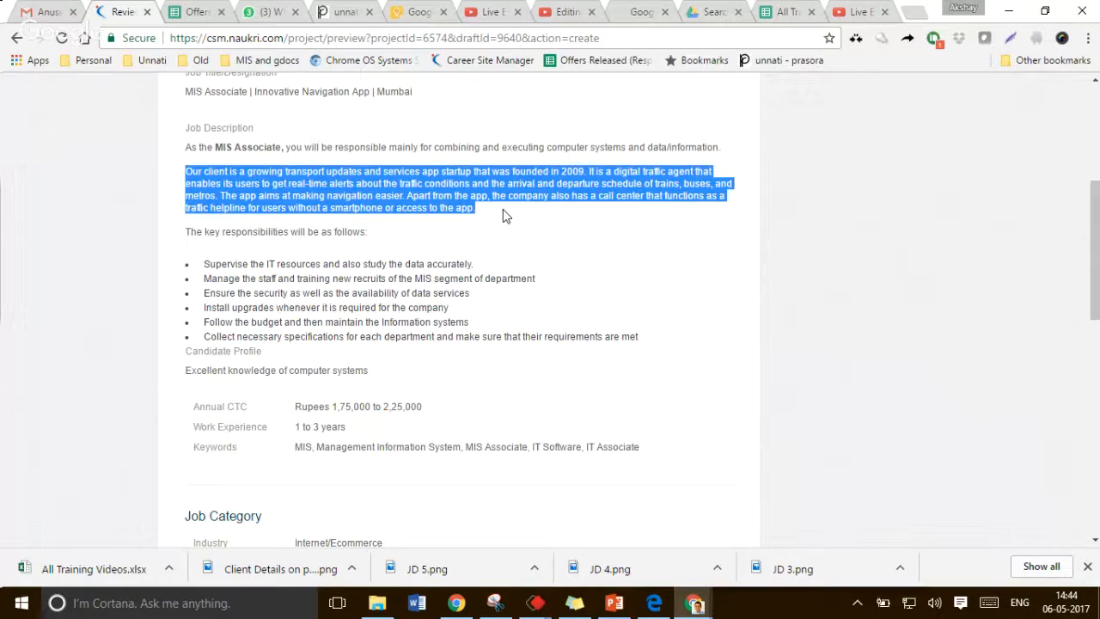
{"action": "left_click", "coordinate": [482, 212]}
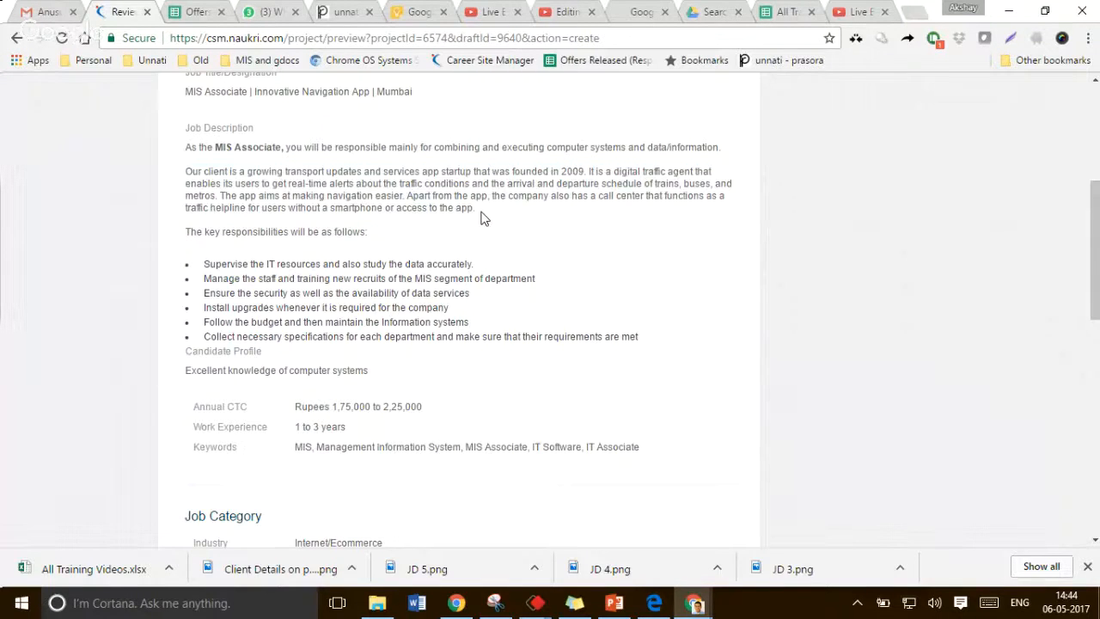
{"action": "left_click_drag", "start_coordinate": [284, 171], "coordinate": [470, 173]}
{"action": "left_click", "coordinate": [471, 173]}
{"action": "scroll", "coordinate": [499, 198], "scroll_direction": "down", "scroll_amount": 1}
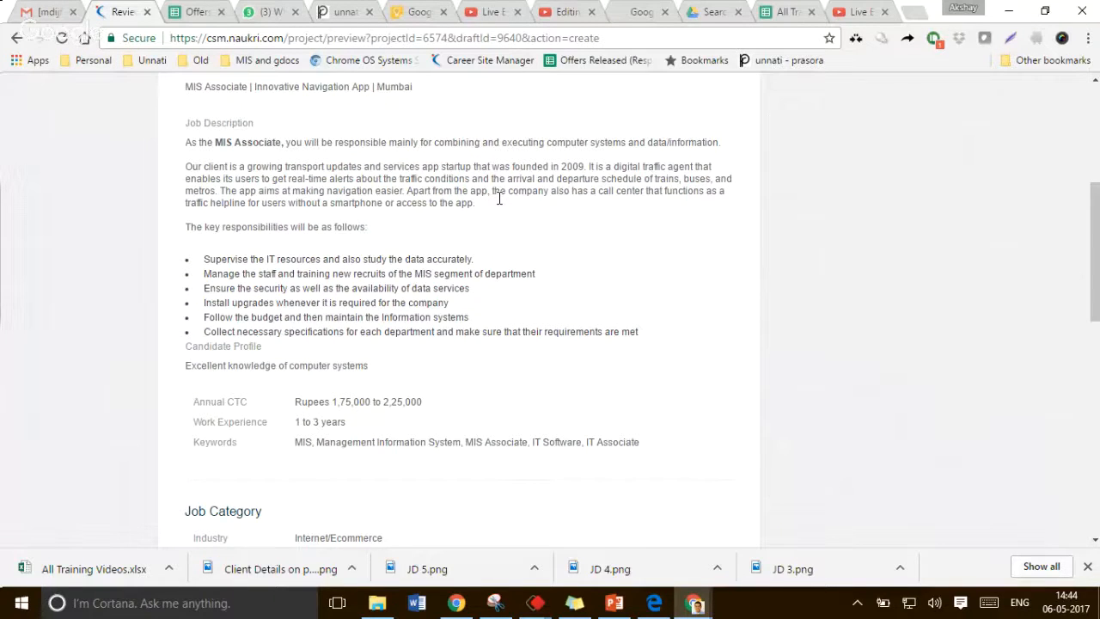
Review the key responsibilities, candidate profile and keywords on the preview
{"action": "scroll", "coordinate": [499, 199], "scroll_direction": "down", "scroll_amount": 2}
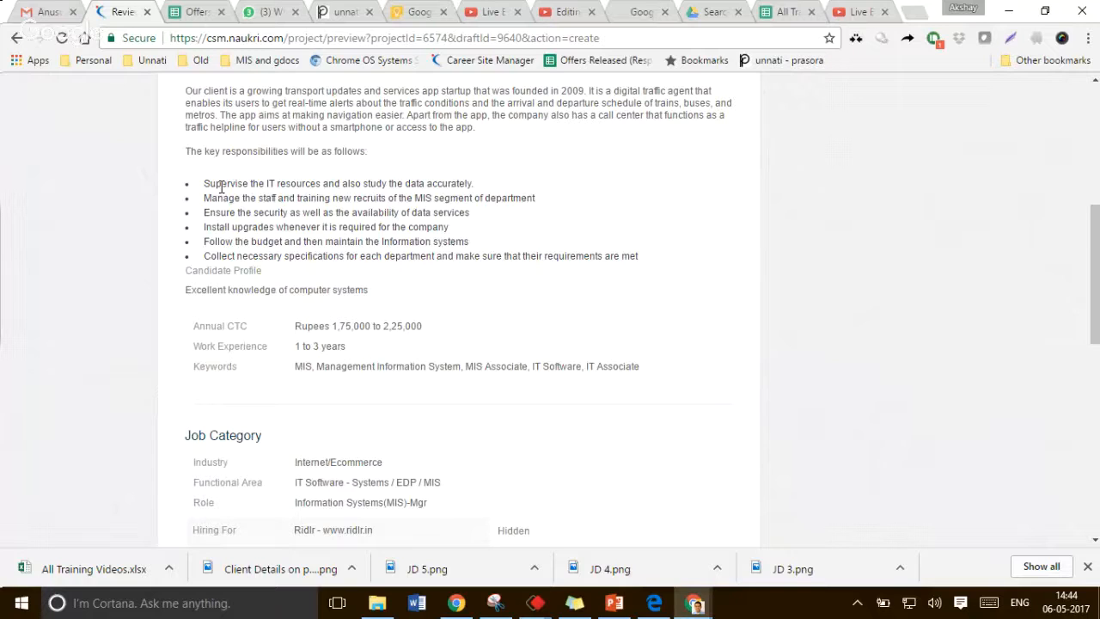
{"action": "triple_click", "coordinate": [262, 198]}
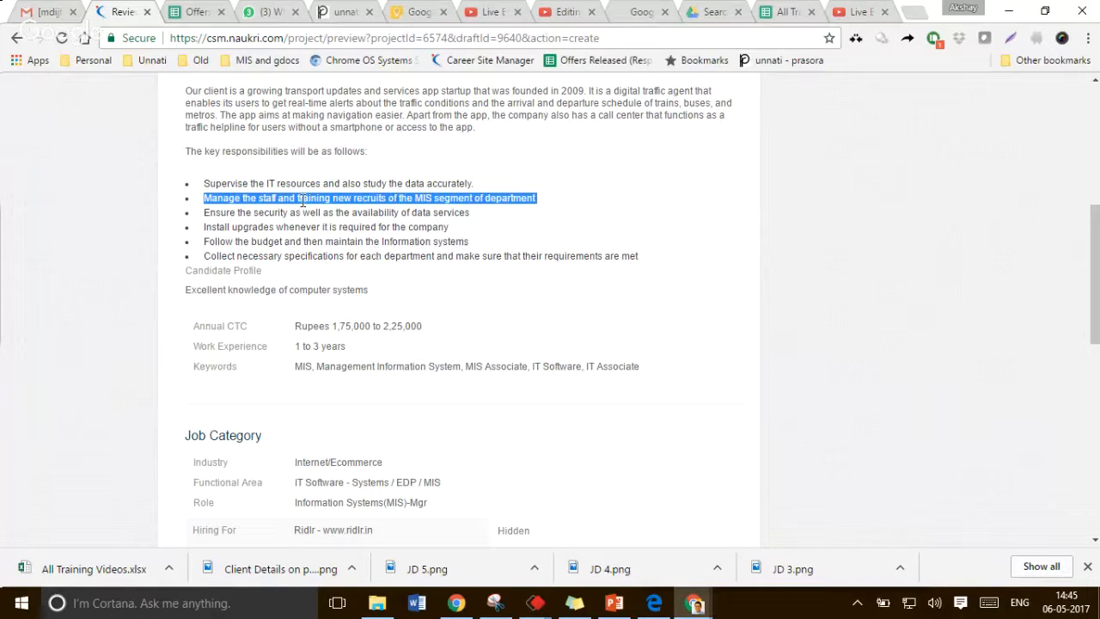
{"action": "scroll", "coordinate": [303, 200], "scroll_direction": "down", "scroll_amount": 1}
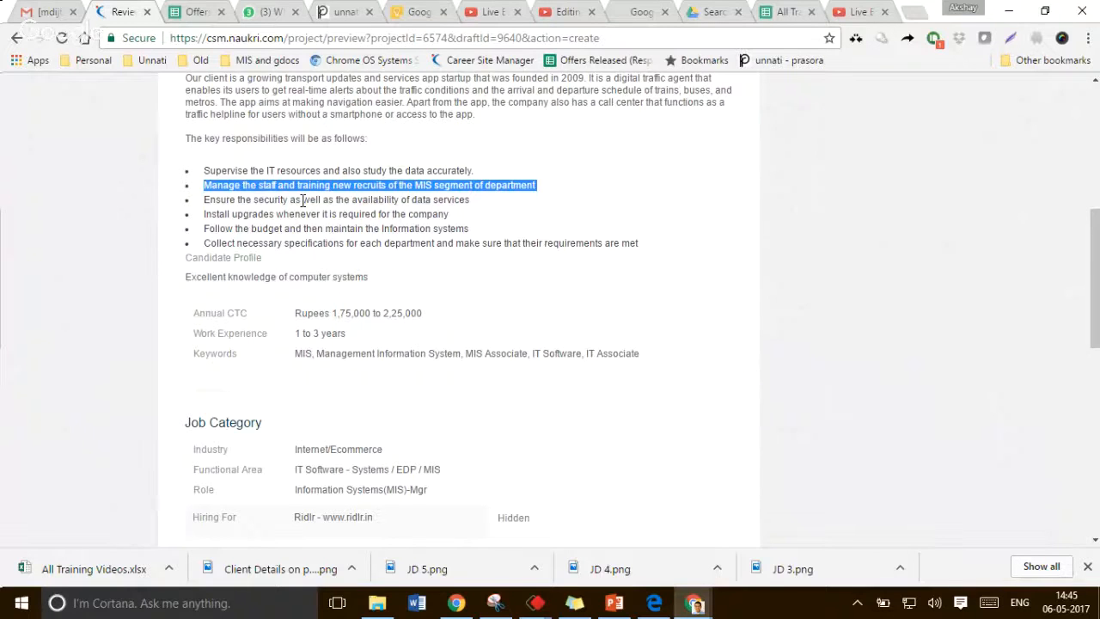
{"action": "scroll", "coordinate": [283, 206], "scroll_direction": "down", "scroll_amount": 2}
{"action": "triple_click", "coordinate": [265, 213]}
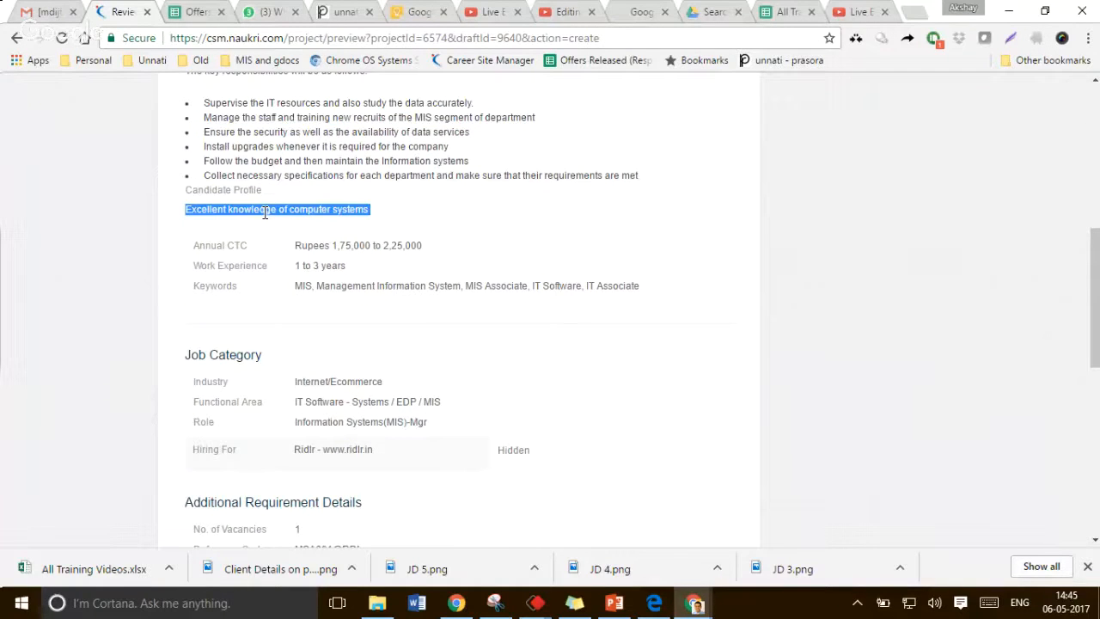
{"action": "left_click_drag", "start_coordinate": [294, 286], "coordinate": [306, 288]}
{"action": "triple_click", "coordinate": [343, 286]}
{"action": "left_click", "coordinate": [636, 288]}
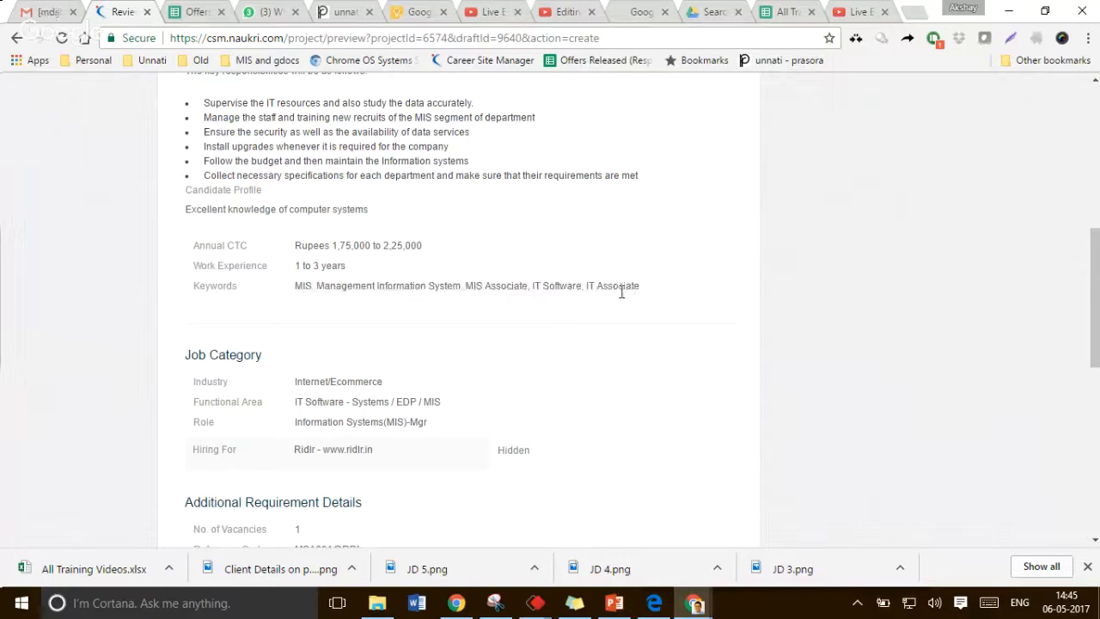
{"action": "left_click_drag", "start_coordinate": [639, 291], "coordinate": [301, 290]}
{"action": "left_click", "coordinate": [300, 291]}
{"action": "scroll", "coordinate": [361, 327], "scroll_direction": "down", "scroll_amount": 1}
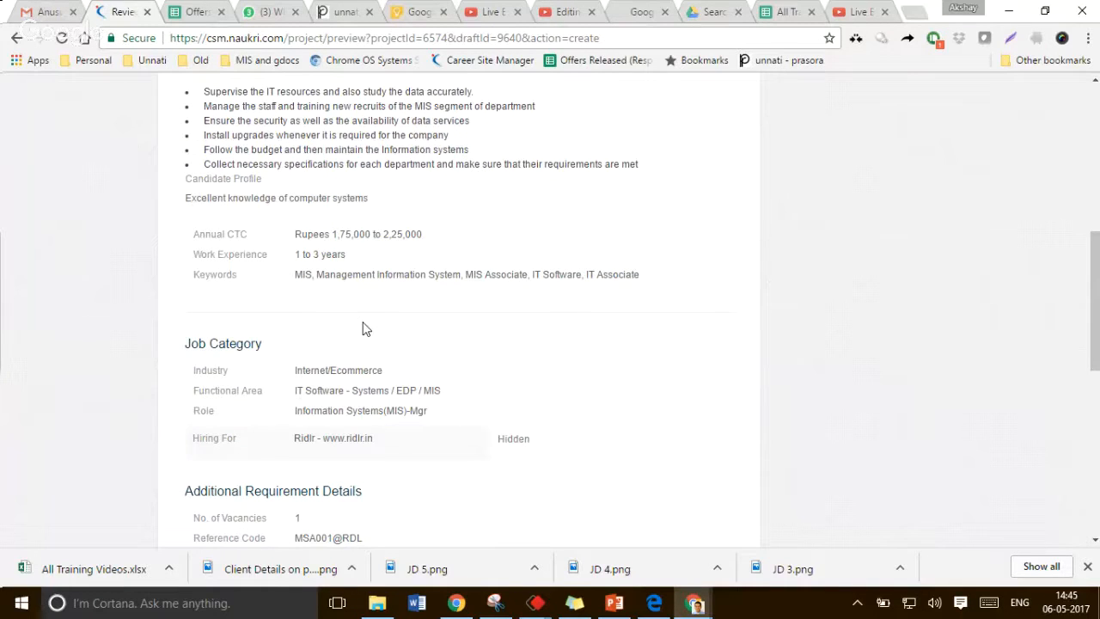
Examine the job category, additional requirement and education details on the preview
{"action": "scroll", "coordinate": [362, 329], "scroll_direction": "down", "scroll_amount": 2}
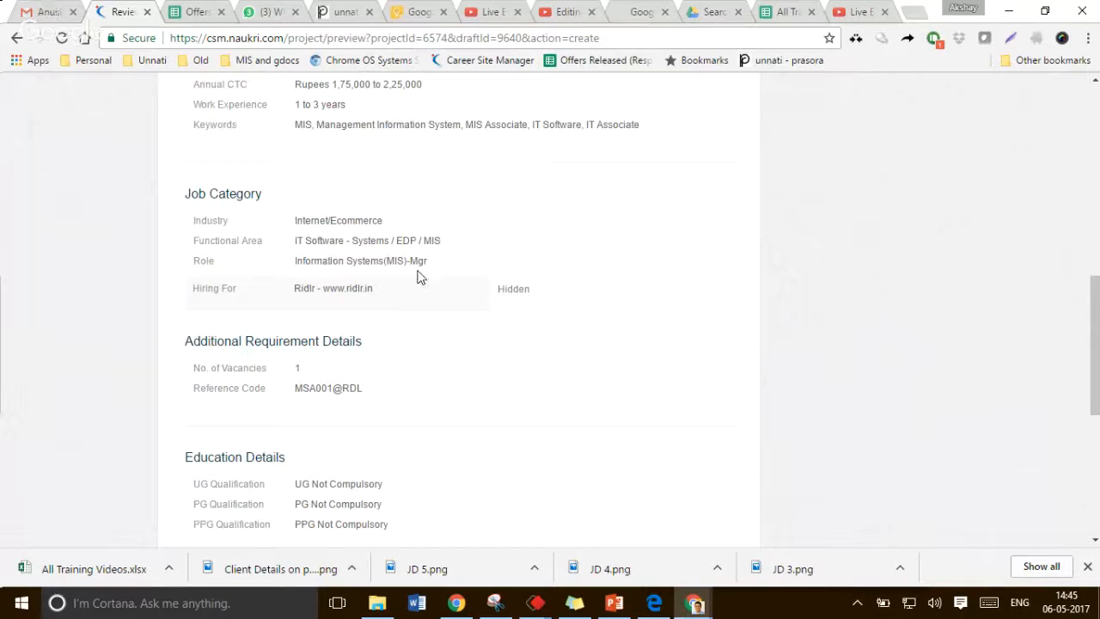
{"action": "left_click_drag", "start_coordinate": [428, 267], "coordinate": [293, 264]}
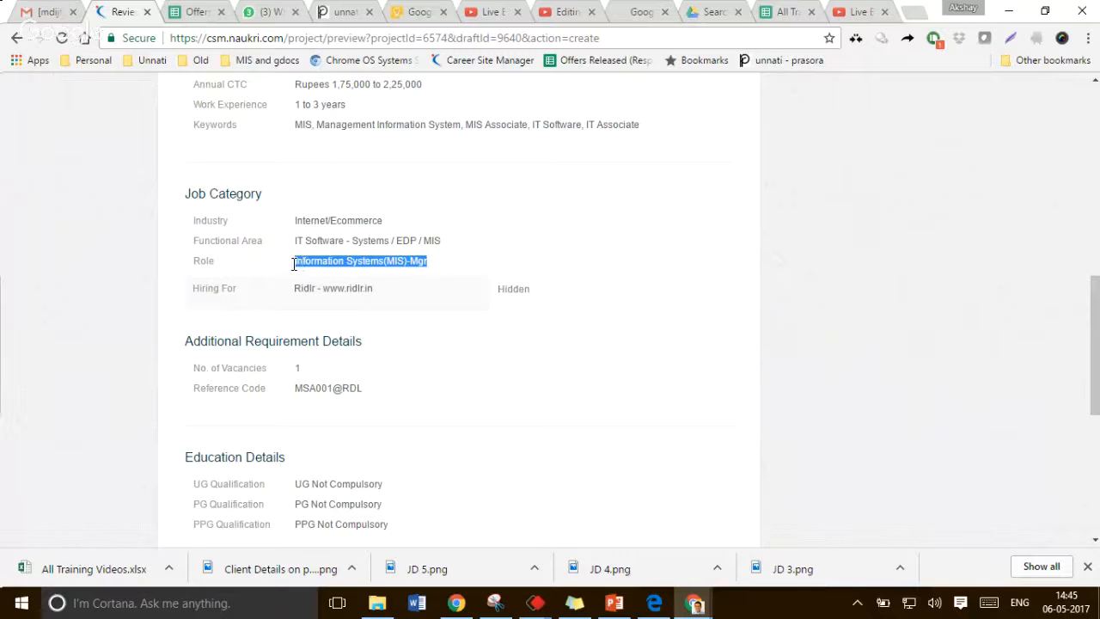
{"action": "left_click", "coordinate": [293, 264]}
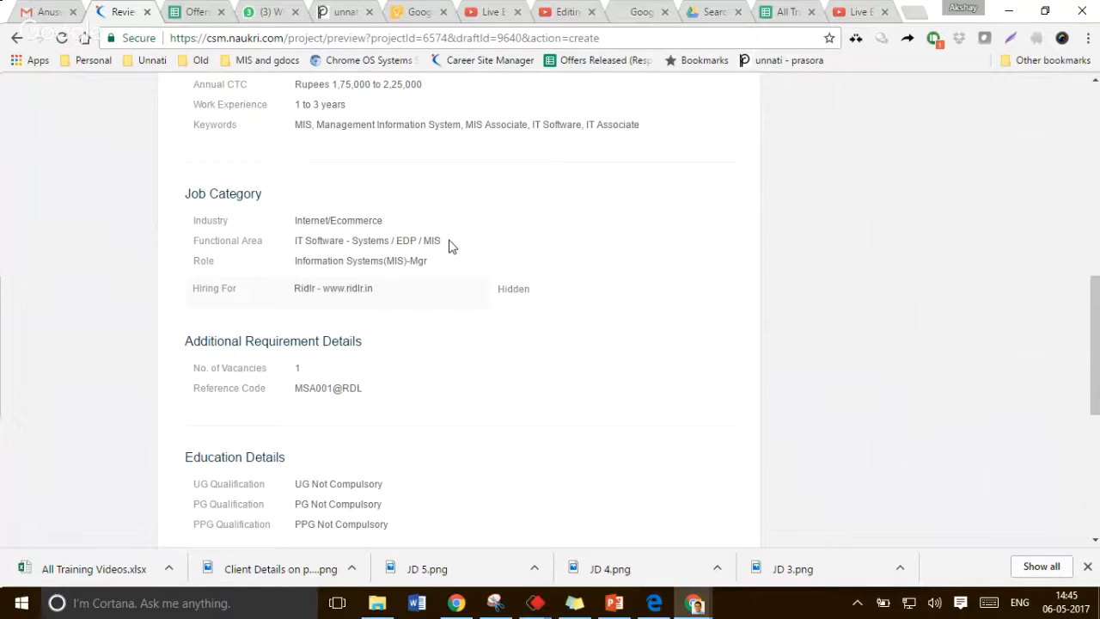
{"action": "scroll", "coordinate": [452, 247], "scroll_direction": "down", "scroll_amount": 1}
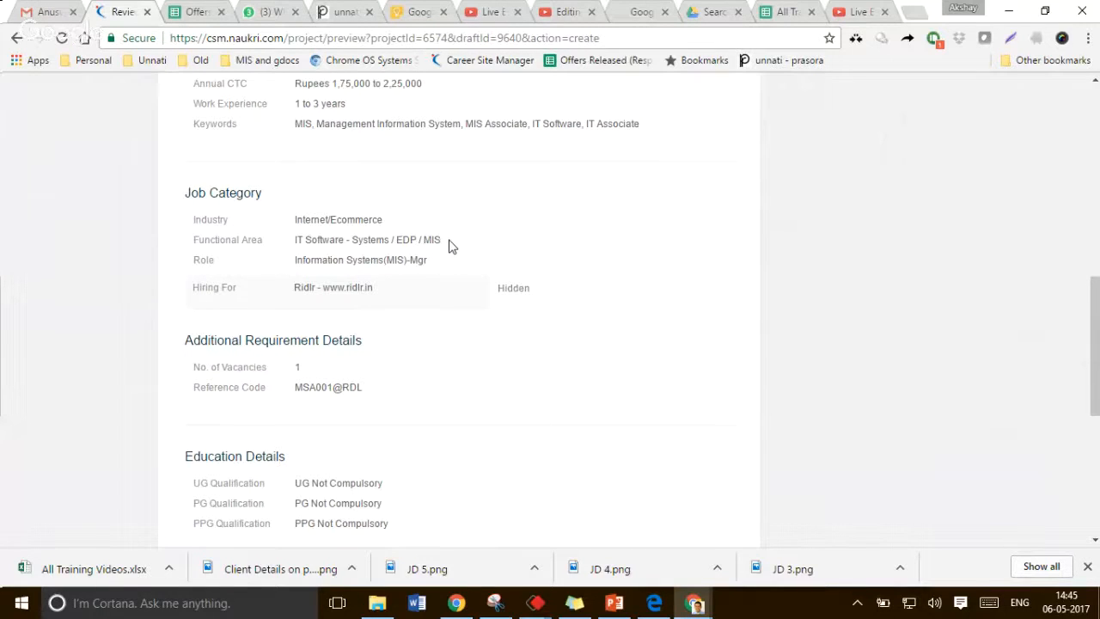
{"action": "scroll", "coordinate": [452, 247], "scroll_direction": "down", "scroll_amount": 1}
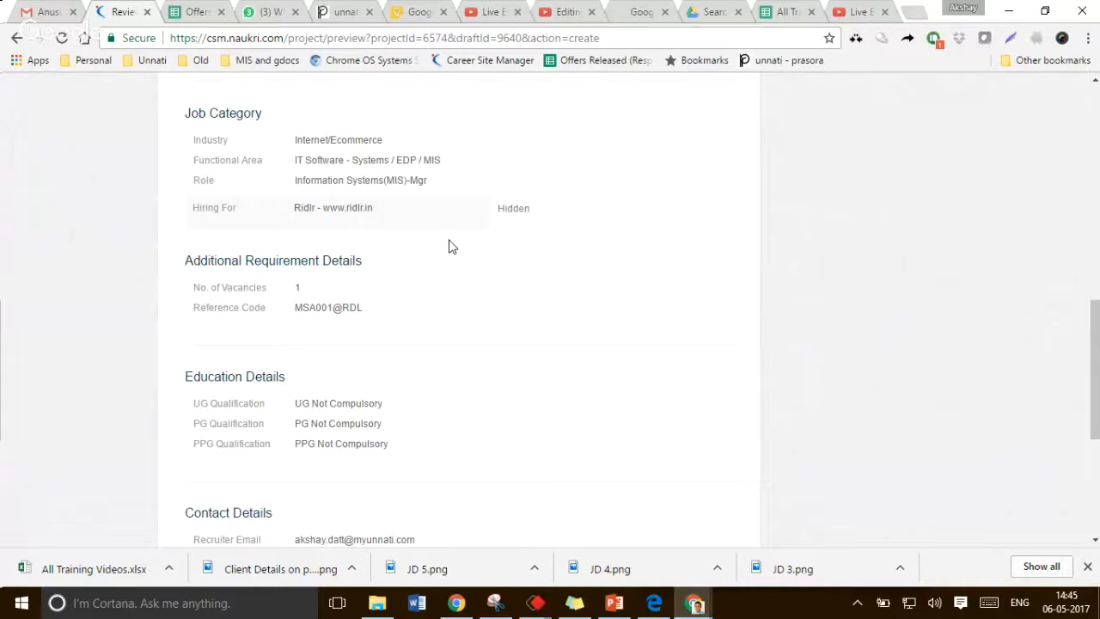
{"action": "scroll", "coordinate": [452, 246], "scroll_direction": "down", "scroll_amount": 1}
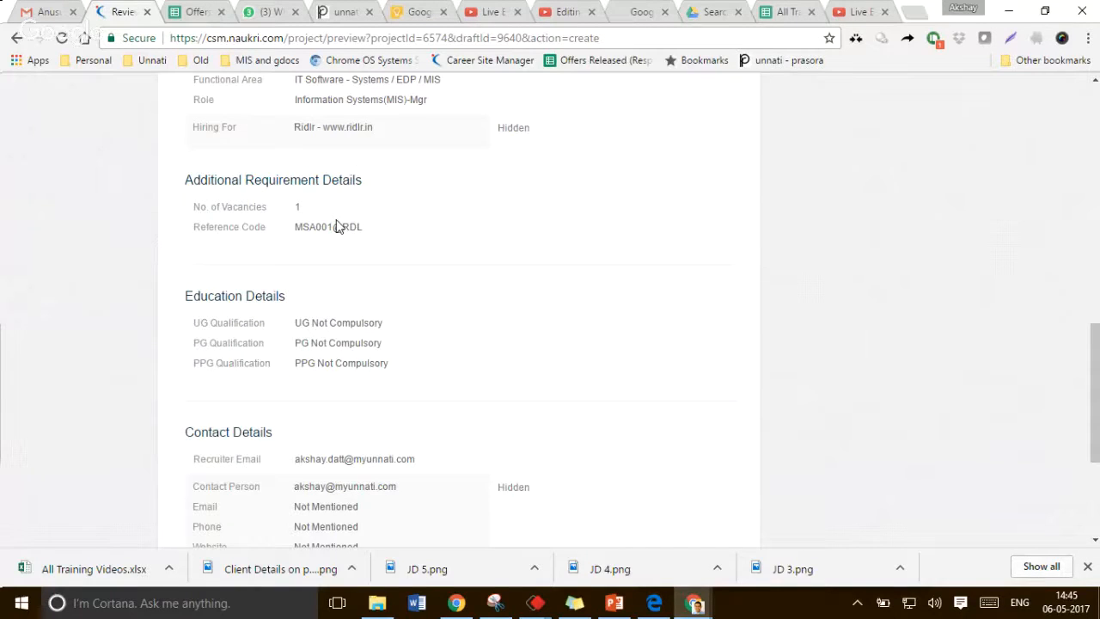
{"action": "scroll", "coordinate": [336, 226], "scroll_direction": "up", "scroll_amount": 1}
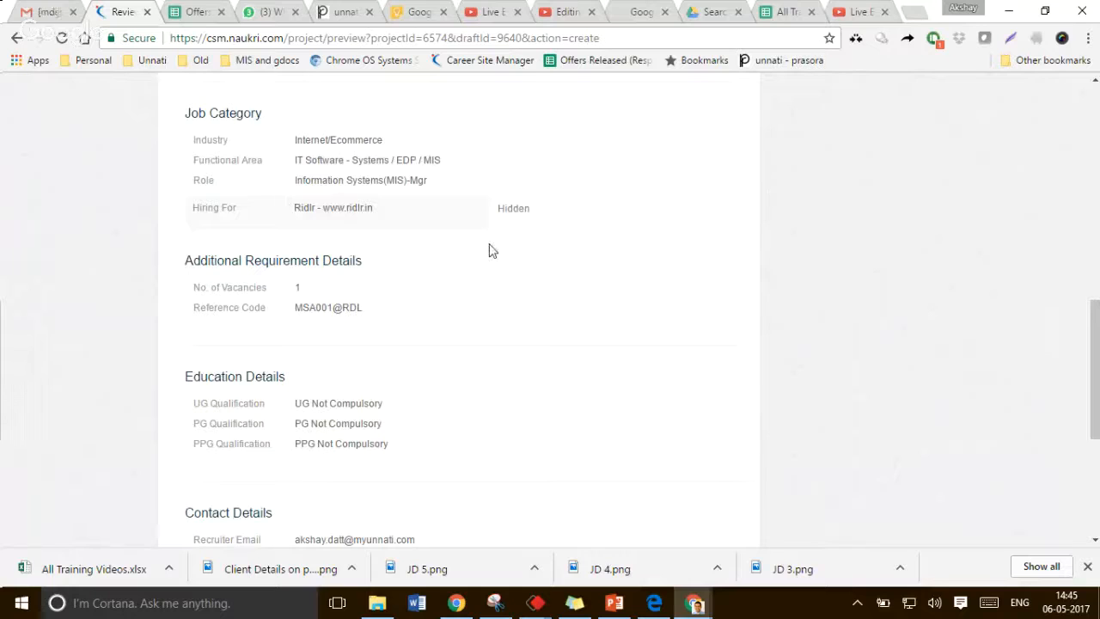
{"action": "scroll", "coordinate": [487, 268], "scroll_direction": "down", "scroll_amount": 1}
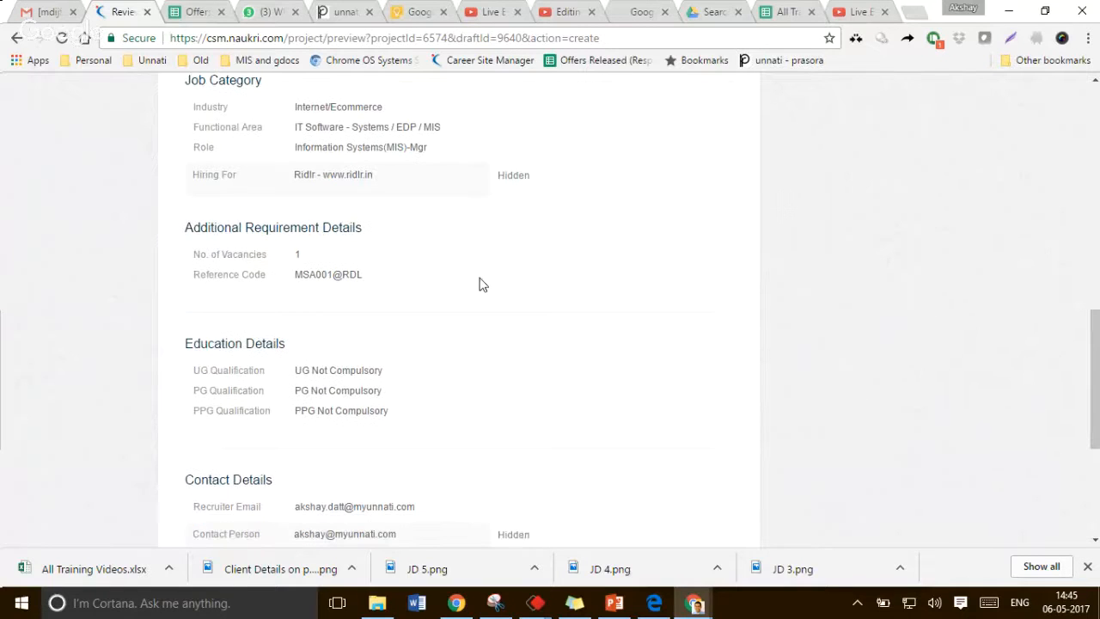
{"action": "scroll", "coordinate": [481, 284], "scroll_direction": "down", "scroll_amount": 2}
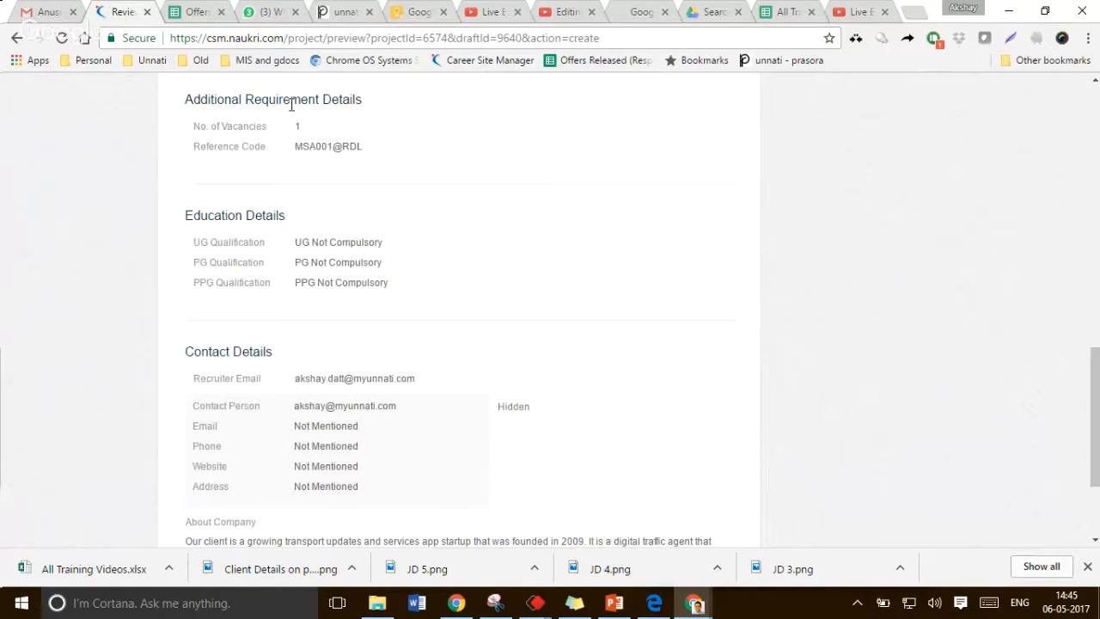
{"action": "scroll", "coordinate": [319, 258], "scroll_direction": "down", "scroll_amount": 1}
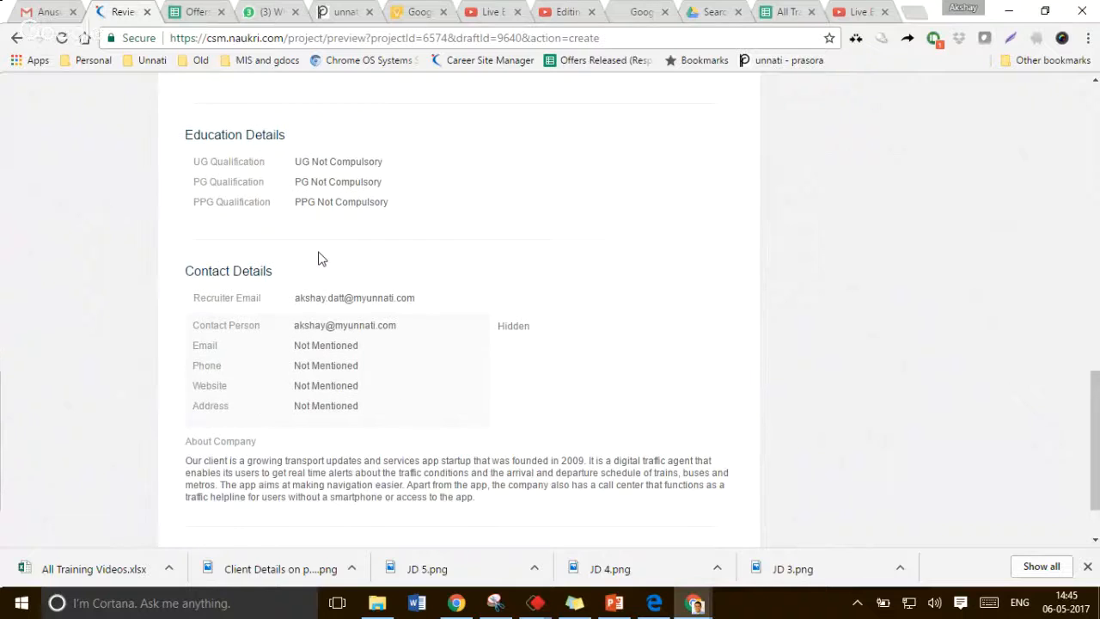
Review the contact details and the About Company text on the preview
{"action": "triple_click", "coordinate": [357, 323]}
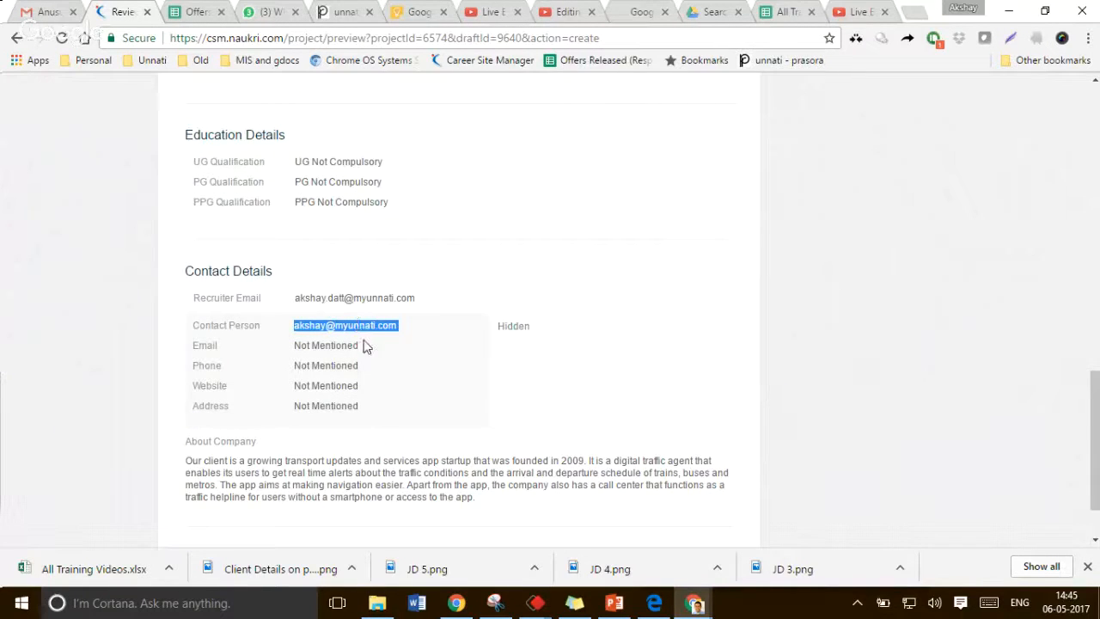
{"action": "scroll", "coordinate": [365, 346], "scroll_direction": "down", "scroll_amount": 1}
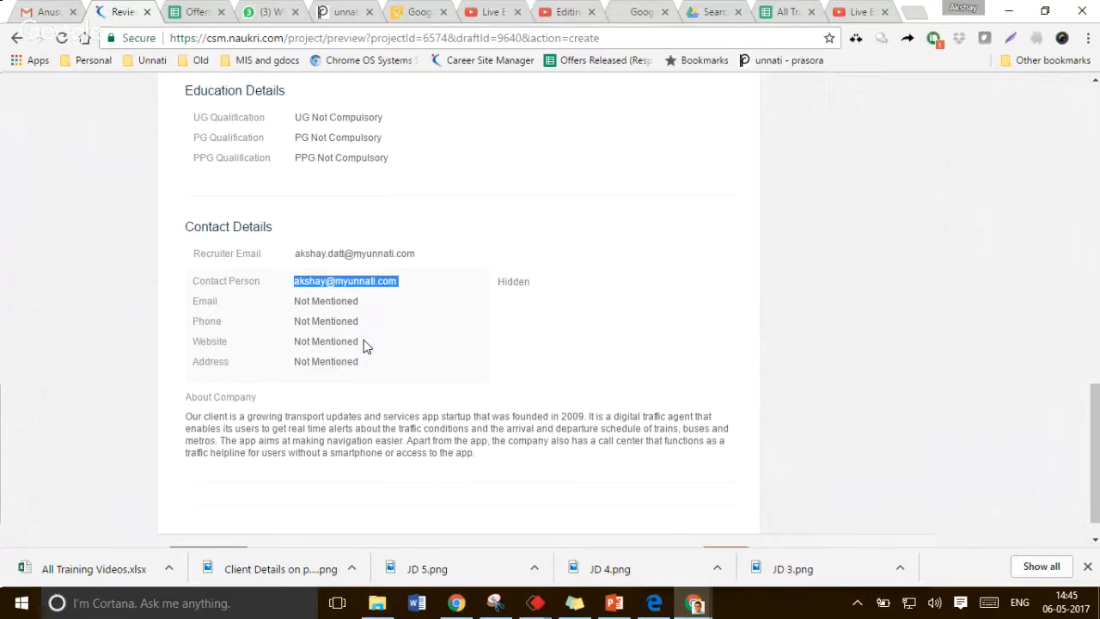
{"action": "scroll", "coordinate": [364, 339], "scroll_direction": "down", "scroll_amount": 1}
{"action": "left_click_drag", "start_coordinate": [475, 420], "coordinate": [188, 368]}
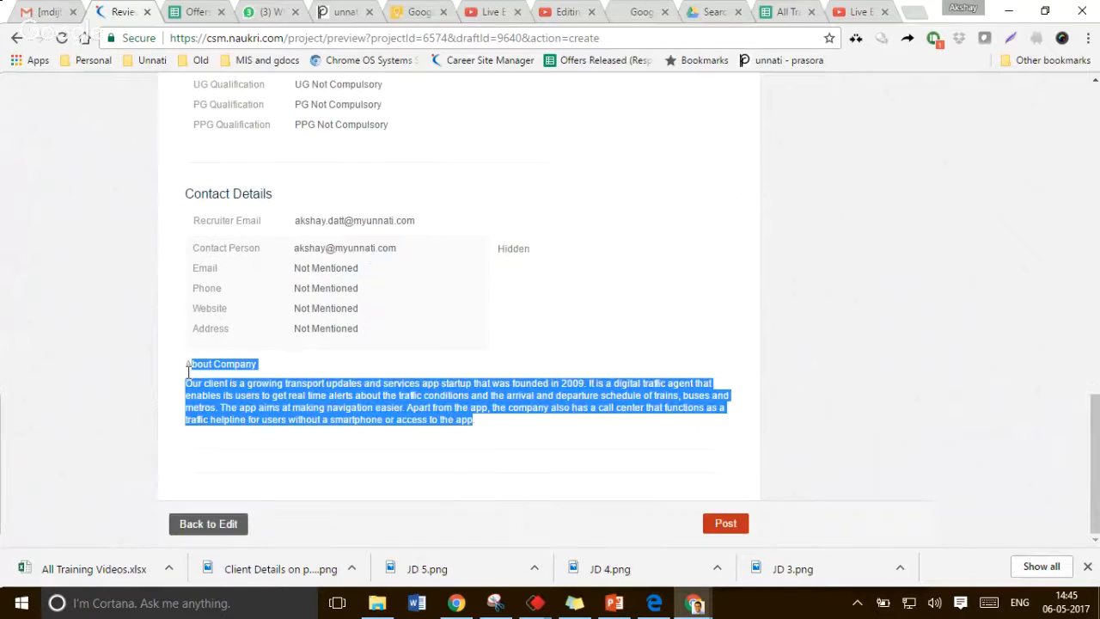
{"action": "left_click", "coordinate": [496, 429]}
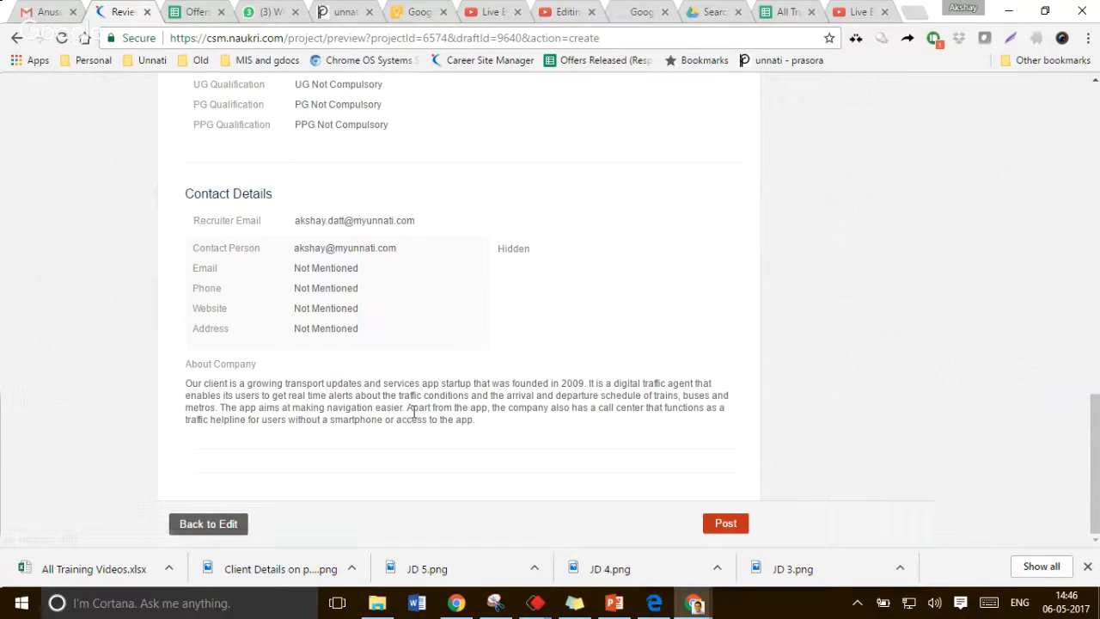
{"action": "scroll", "coordinate": [414, 411], "scroll_direction": "up", "scroll_amount": 4}
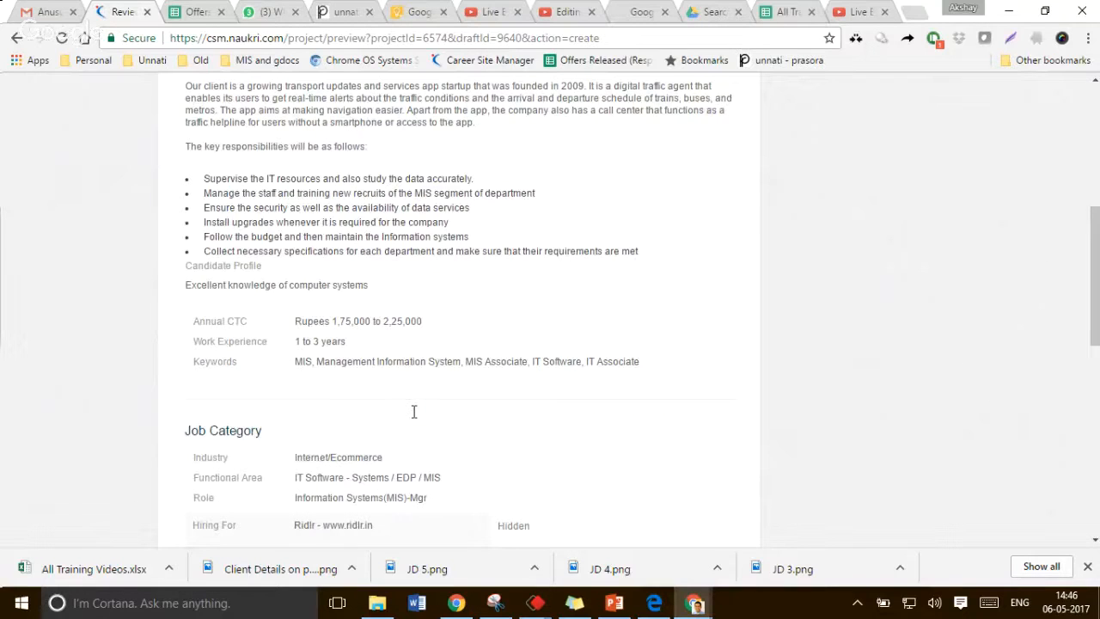
{"action": "scroll", "coordinate": [322, 332], "scroll_direction": "down", "scroll_amount": 2}
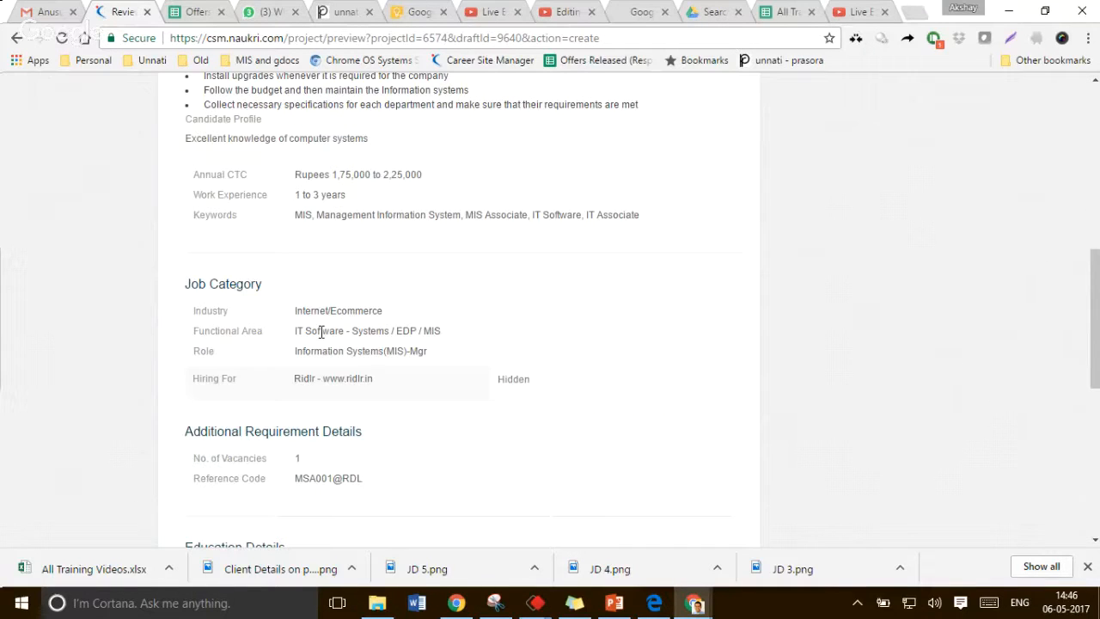
{"action": "scroll", "coordinate": [321, 333], "scroll_direction": "down", "scroll_amount": 7}
Return to the requirement form and insert "Operations" after MIS in the job title
{"action": "left_click", "coordinate": [228, 525]}
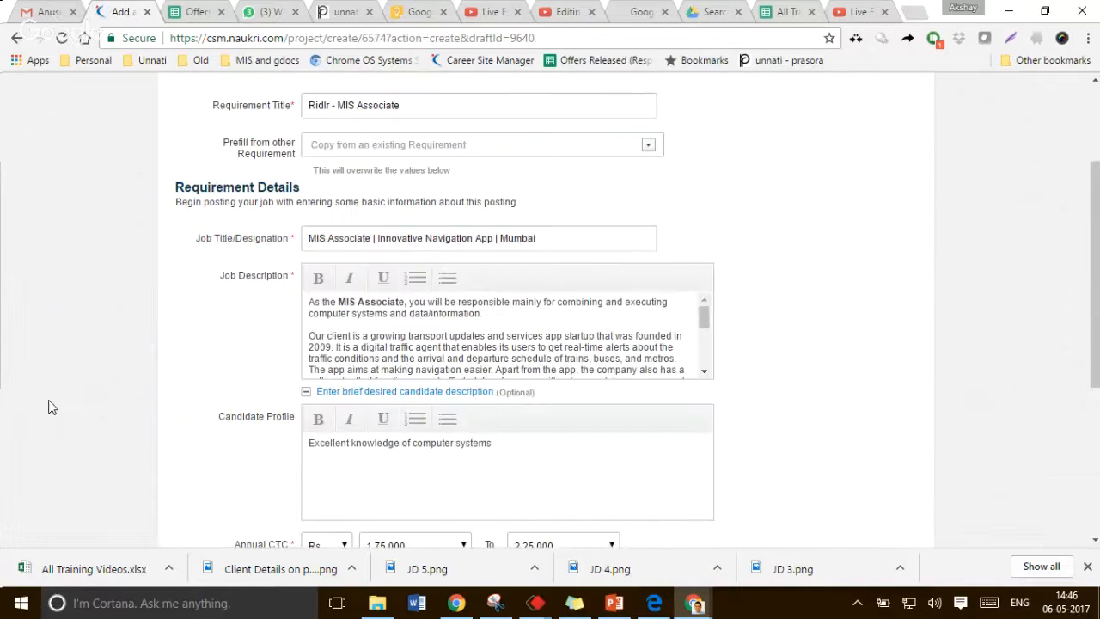
{"action": "double_click", "coordinate": [318, 234]}
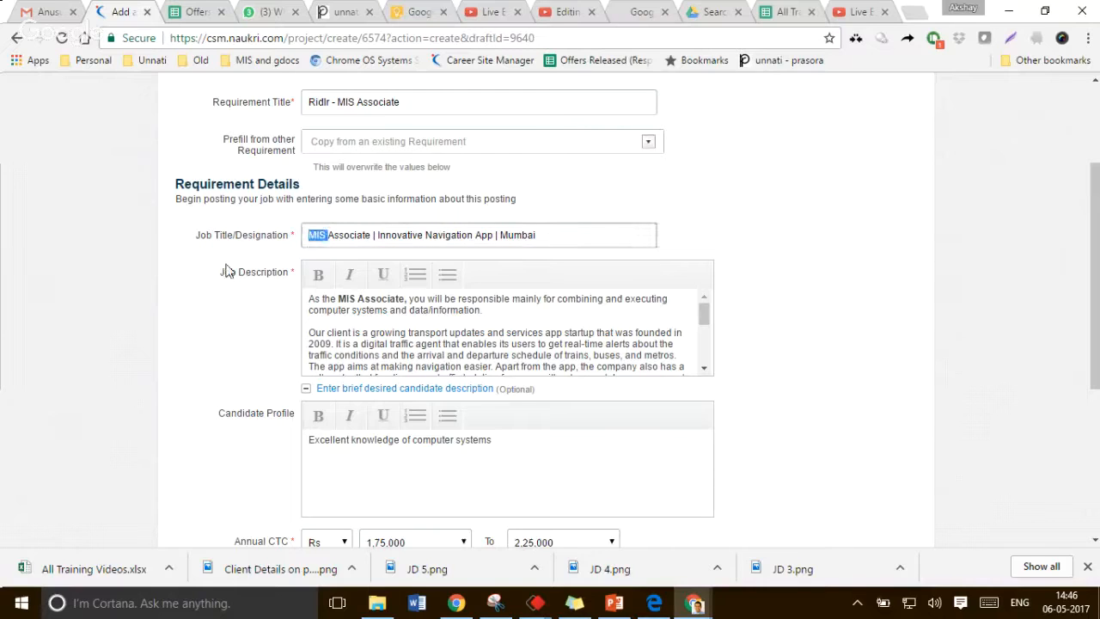
{"action": "left_click", "coordinate": [351, 232]}
{"action": "type", "text": "Operatio"}
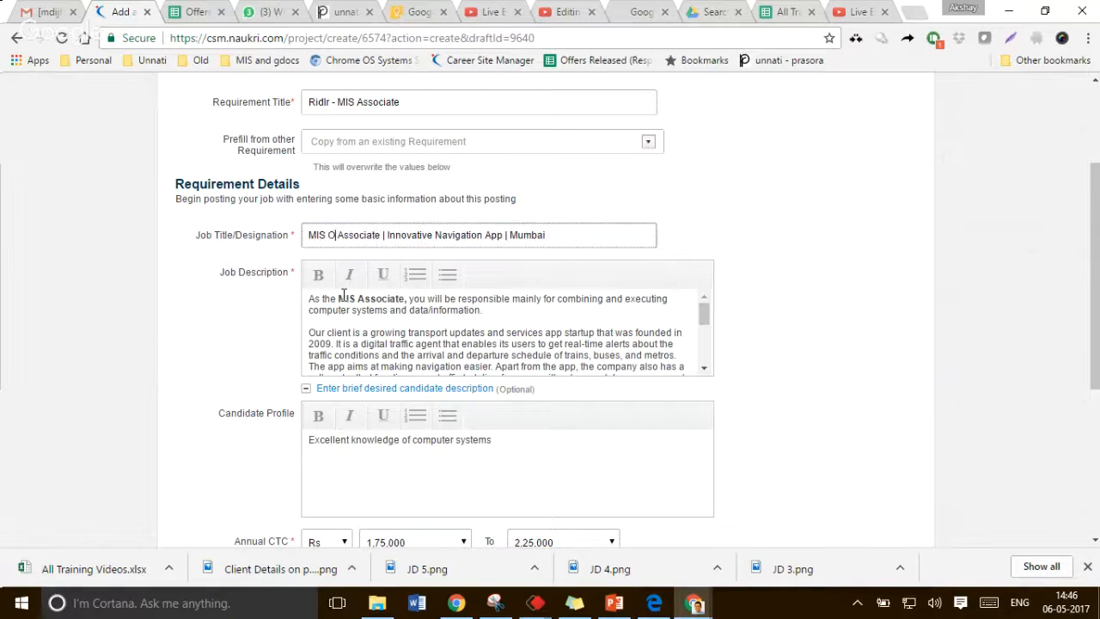
{"action": "type", "text": "ns"}
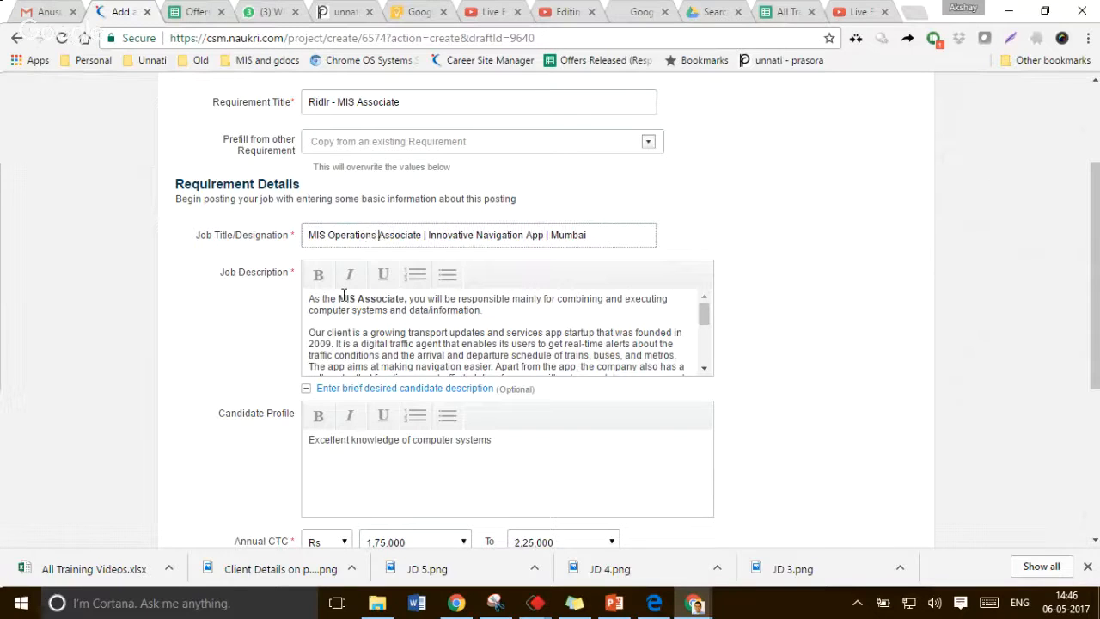
{"action": "key", "text": "ctrl+Right"}
{"action": "key", "text": "ctrl+Right"}
{"action": "key", "text": "ctrl+Right"}
{"action": "key", "text": "ctrl+shift+Right"}
{"action": "key", "text": "Left"}
Open a new browser tab and search Google for ridlr
{"action": "left_click", "coordinate": [916, 14]}
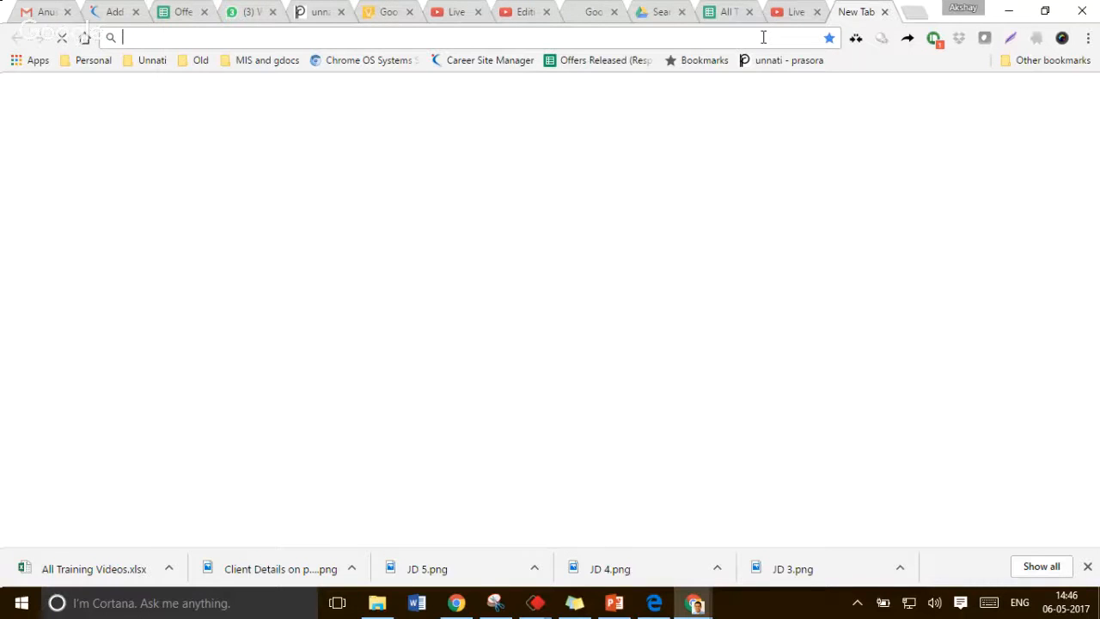
{"action": "type", "text": "r"}
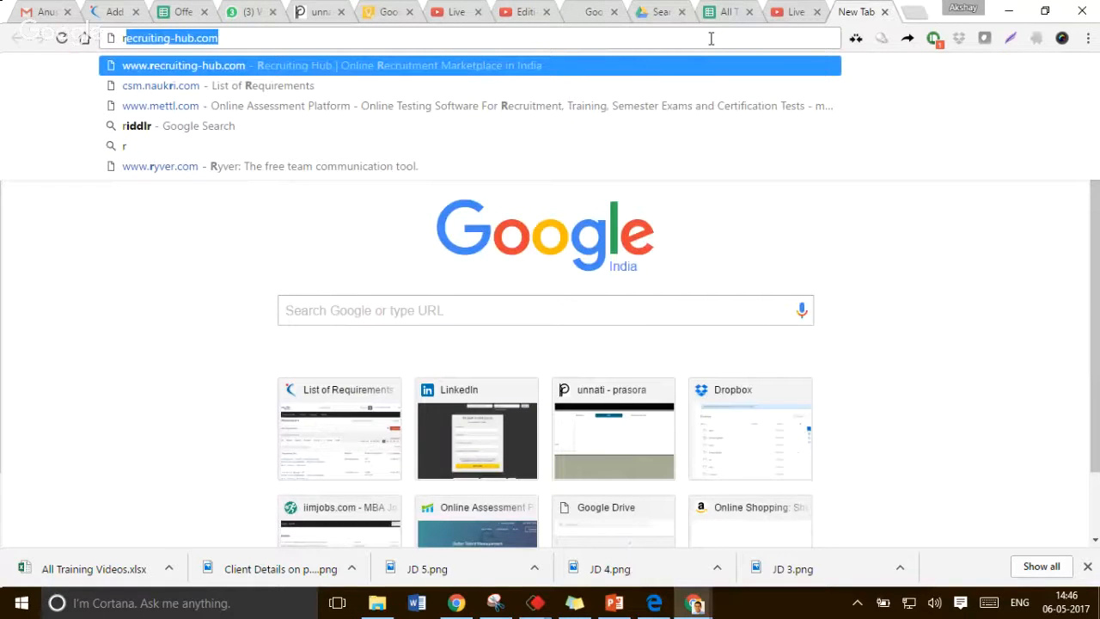
{"action": "type", "text": "idlr"}
{"action": "key", "text": "Return"}
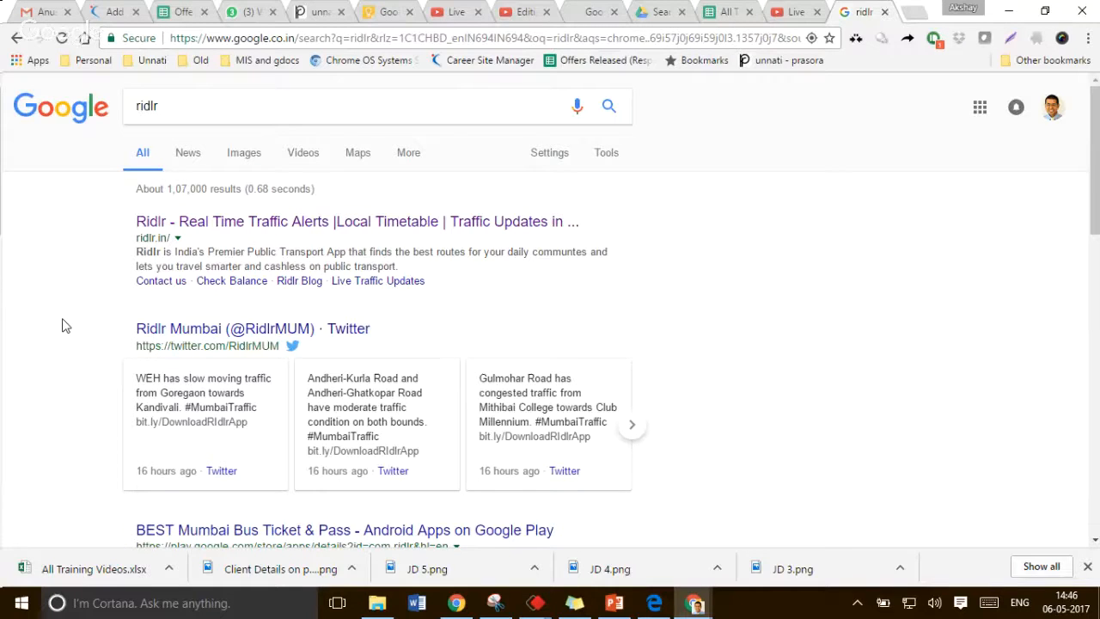
Scroll the search results and open the YourStory article on Ridlr raising Series B funding
{"action": "scroll", "coordinate": [62, 326], "scroll_direction": "down", "scroll_amount": 3}
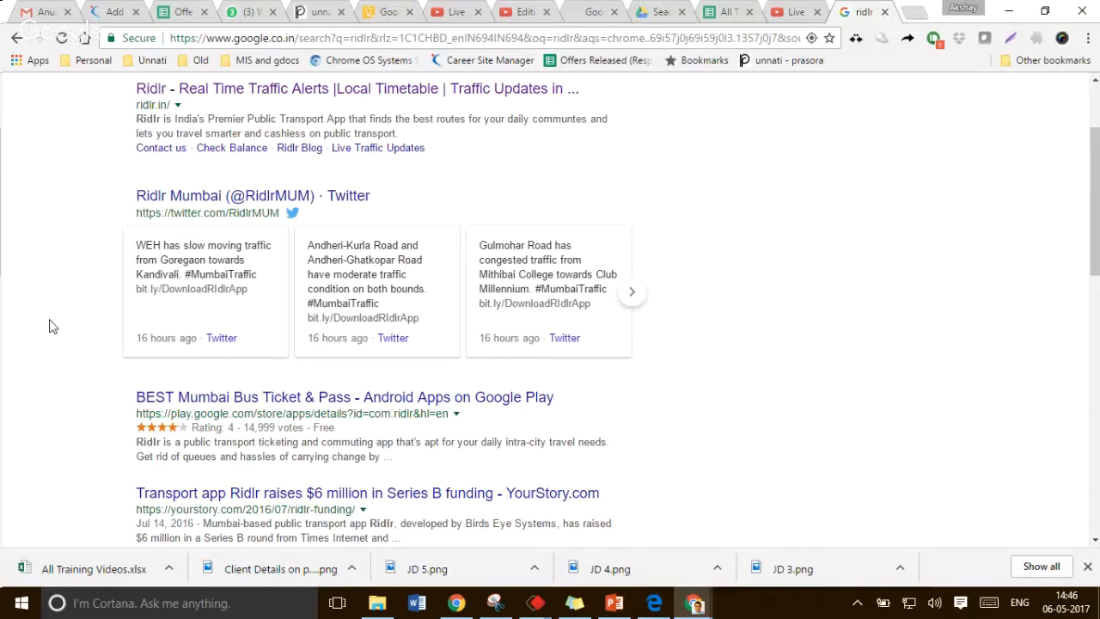
{"action": "scroll", "coordinate": [49, 326], "scroll_direction": "down", "scroll_amount": 4}
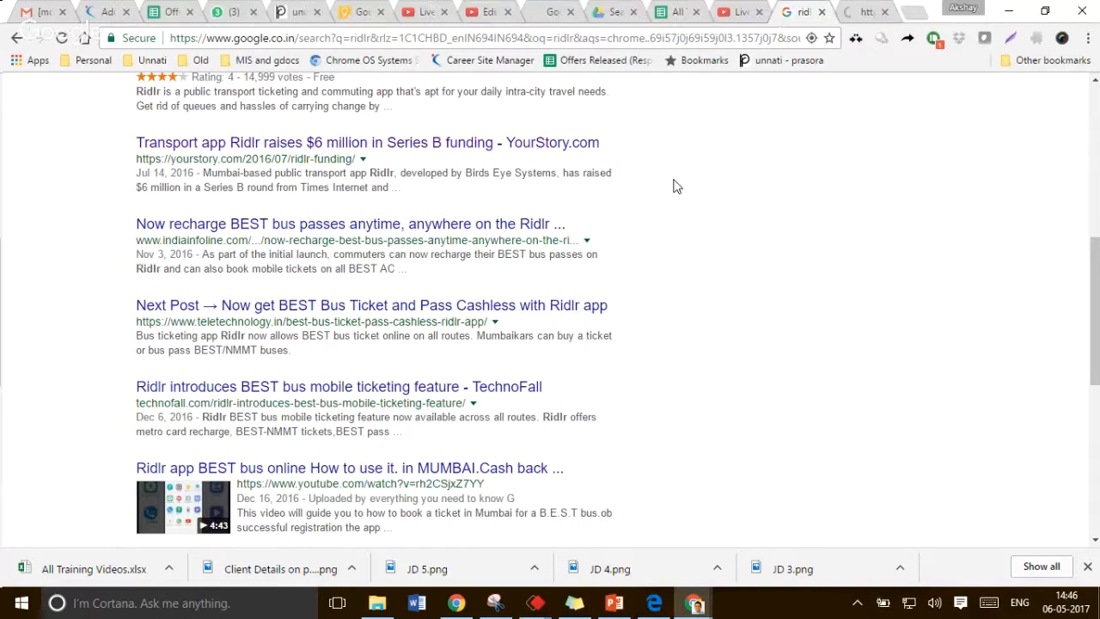
{"action": "left_click", "coordinate": [877, 10]}
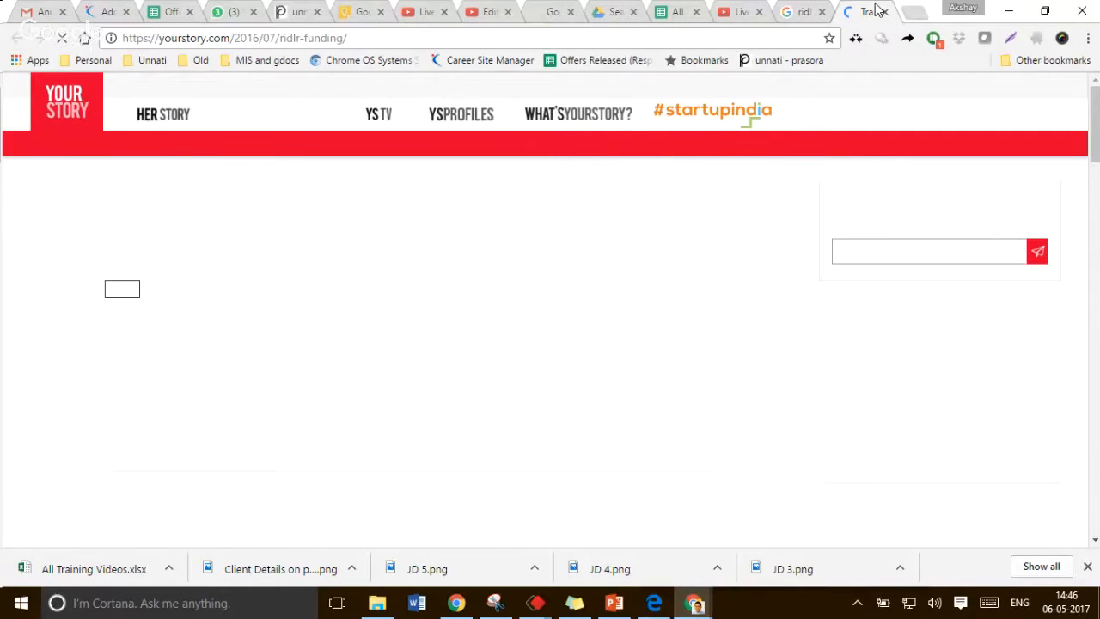
Read through the YourStory article about the company
{"action": "scroll", "coordinate": [499, 383], "scroll_direction": "down", "scroll_amount": 3}
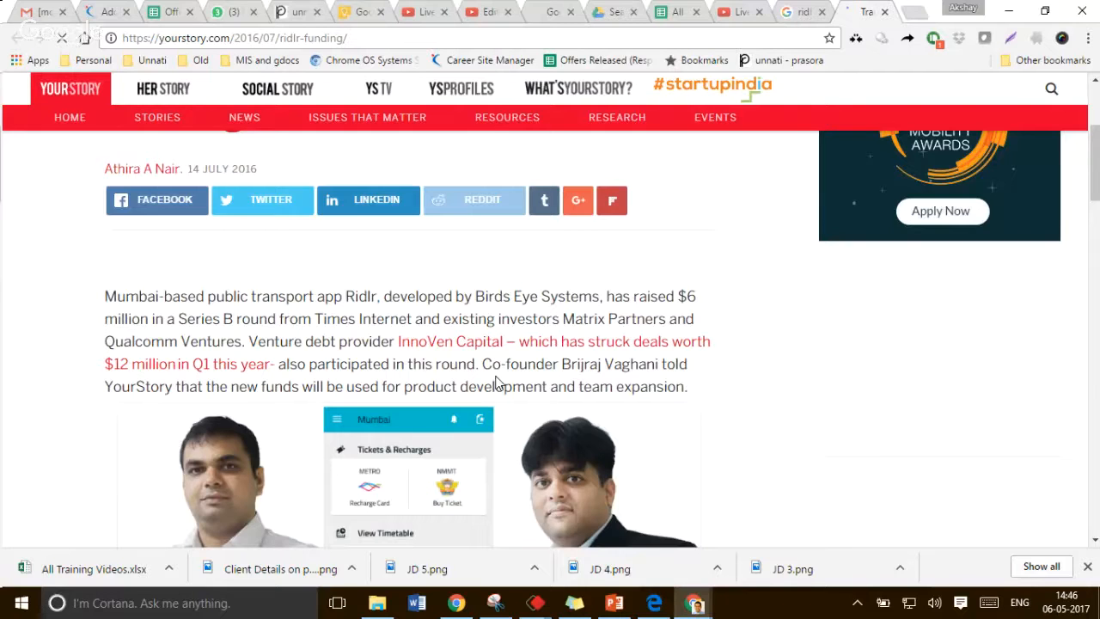
{"action": "scroll", "coordinate": [497, 383], "scroll_direction": "down", "scroll_amount": 4}
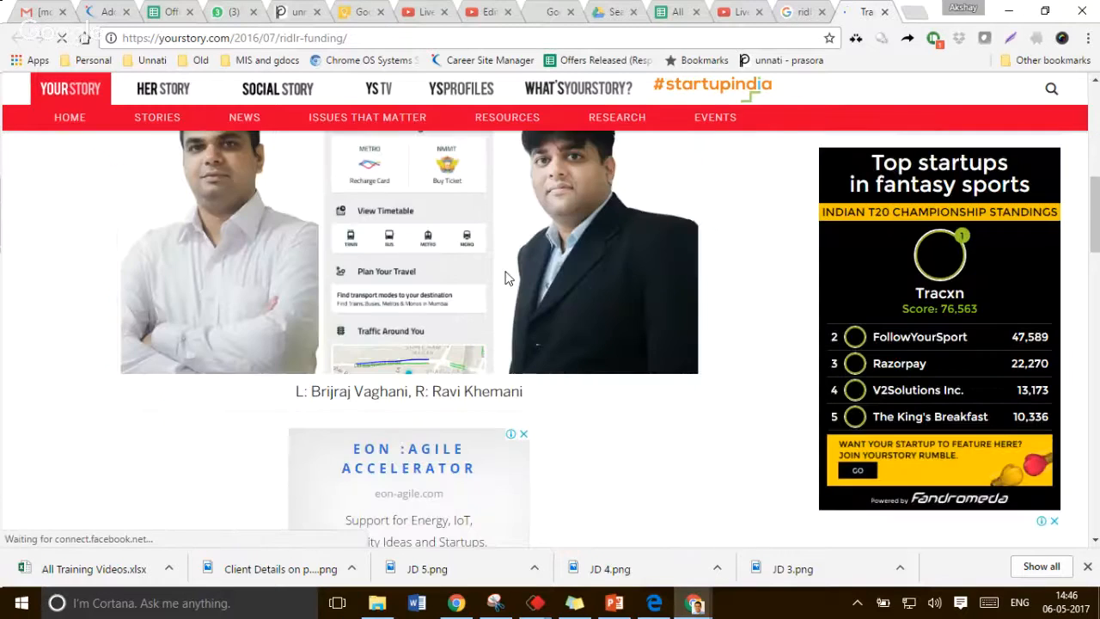
{"action": "scroll", "coordinate": [508, 275], "scroll_direction": "down", "scroll_amount": 4}
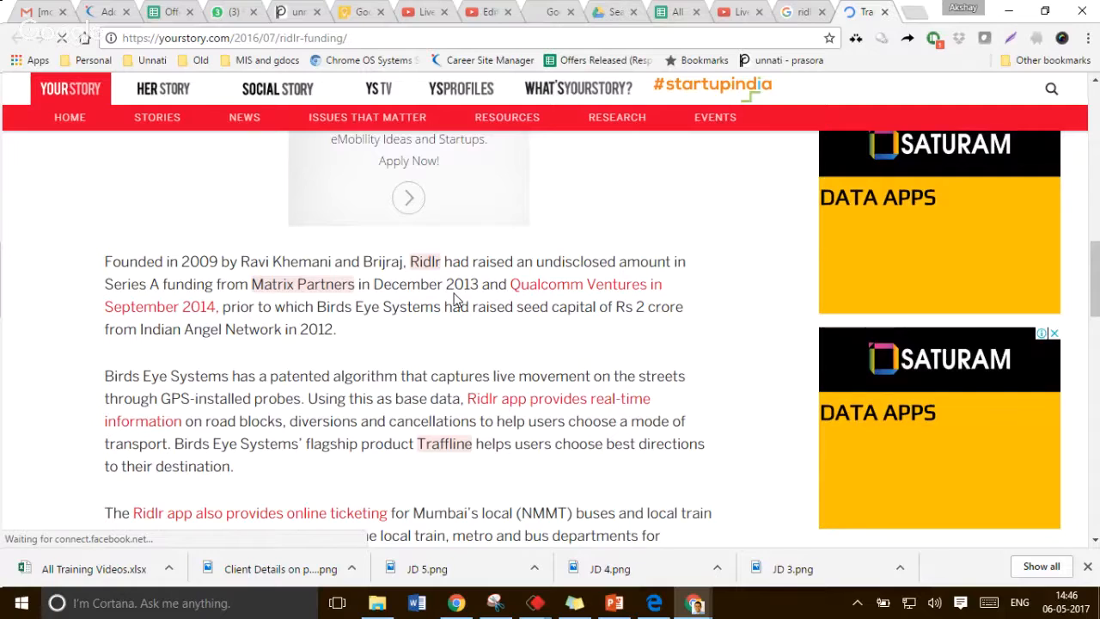
{"action": "scroll", "coordinate": [455, 301], "scroll_direction": "down", "scroll_amount": 2}
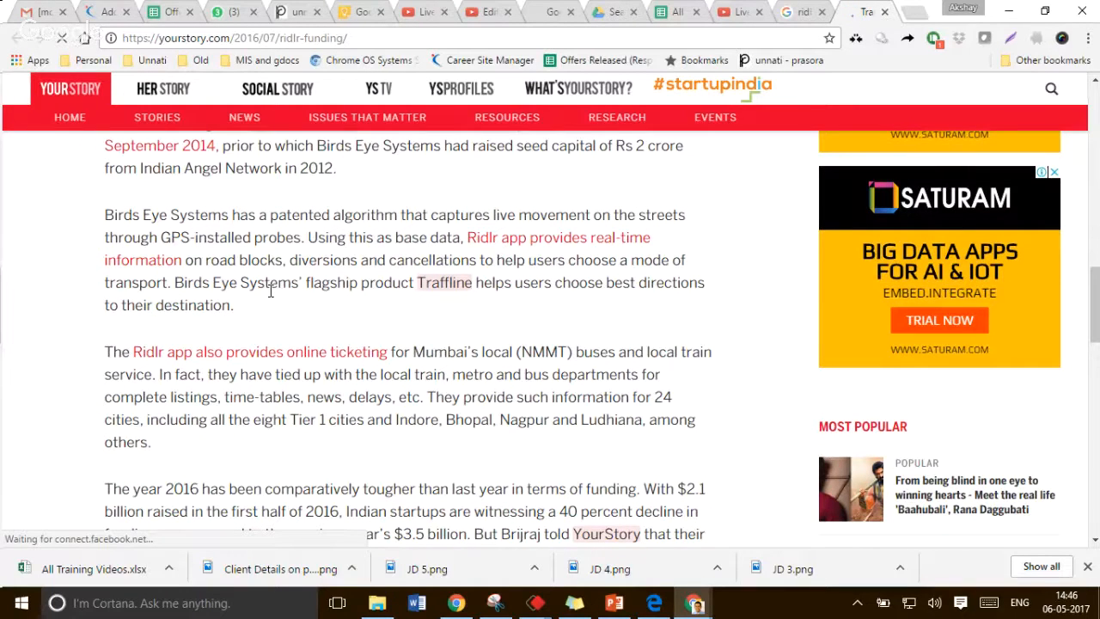
{"action": "scroll", "coordinate": [271, 291], "scroll_direction": "down", "scroll_amount": 1}
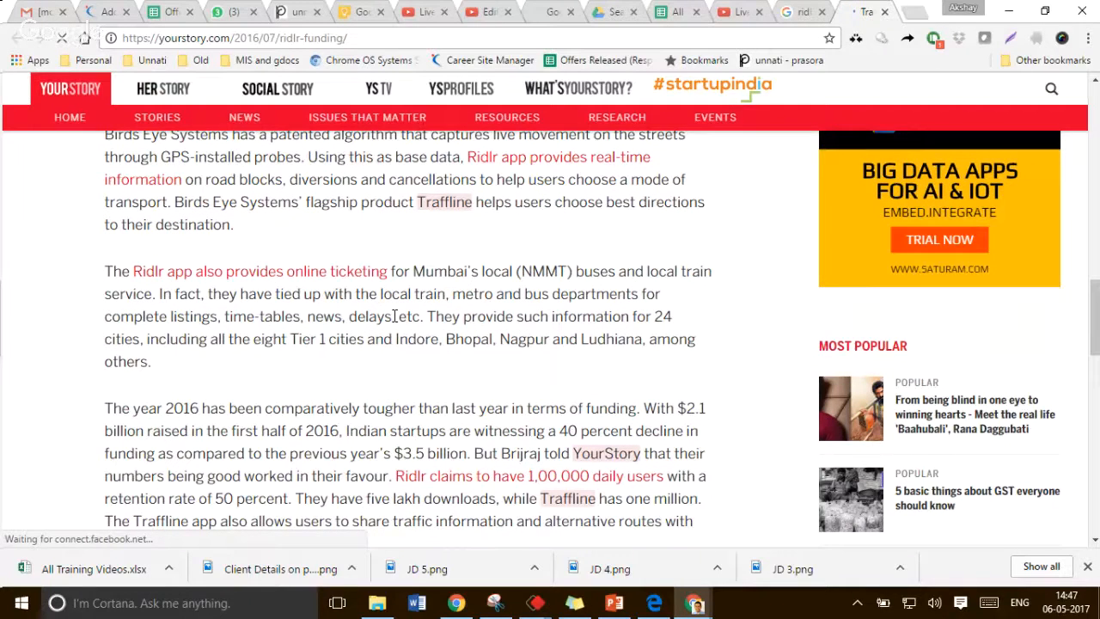
{"action": "scroll", "coordinate": [395, 316], "scroll_direction": "down", "scroll_amount": 1}
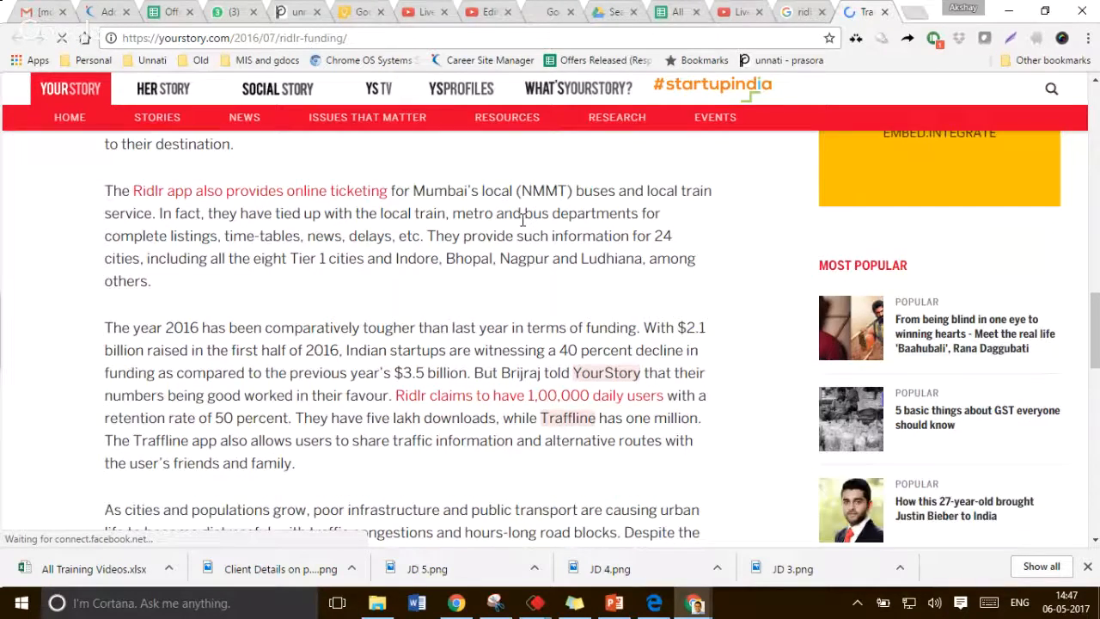
{"action": "scroll", "coordinate": [359, 267], "scroll_direction": "down", "scroll_amount": 1}
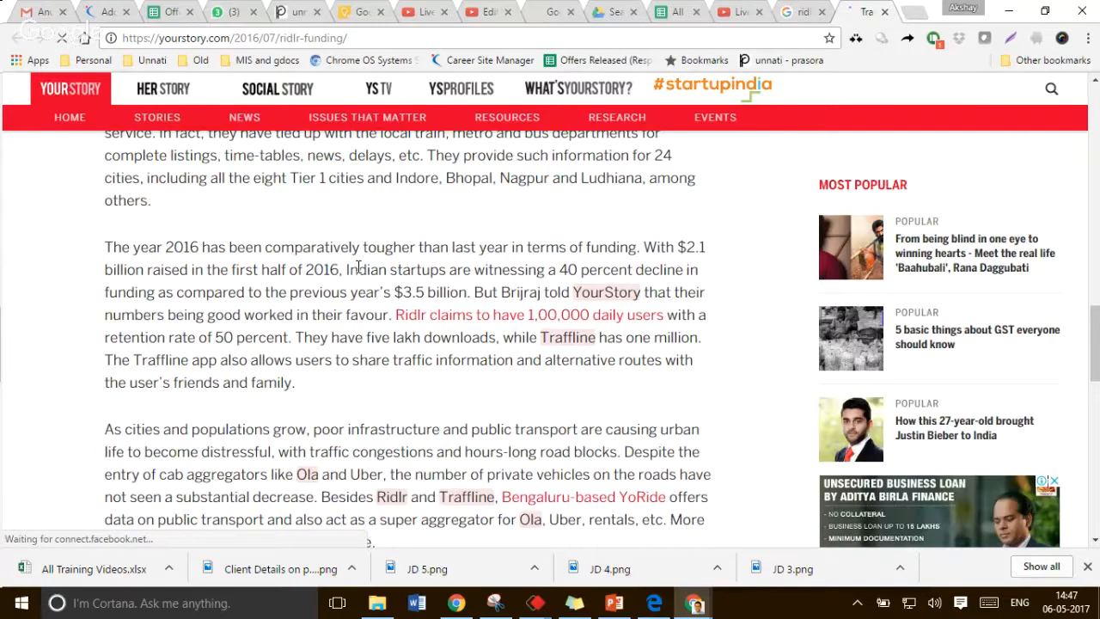
{"action": "scroll", "coordinate": [359, 267], "scroll_direction": "down", "scroll_amount": 2}
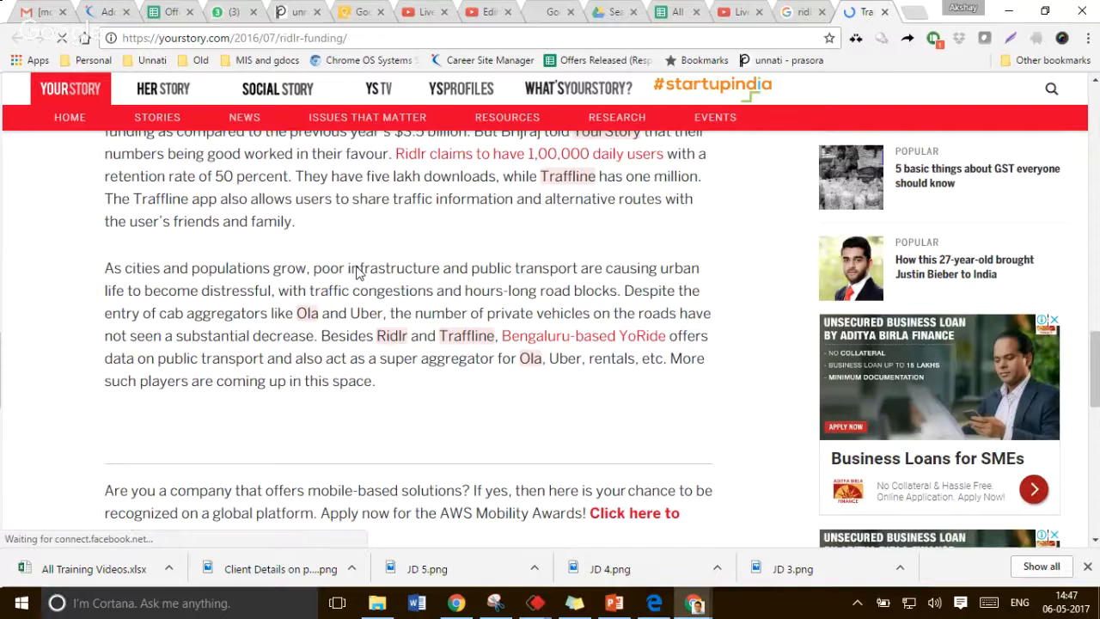
{"action": "scroll", "coordinate": [418, 284], "scroll_direction": "down", "scroll_amount": 1}
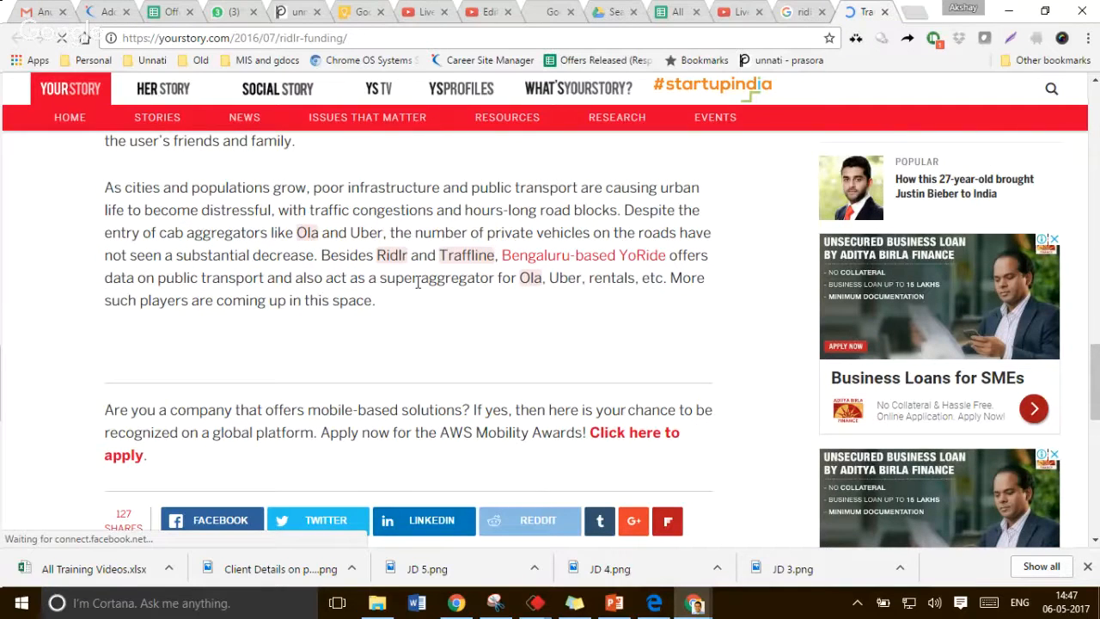
{"action": "scroll", "coordinate": [440, 337], "scroll_direction": "down", "scroll_amount": 1}
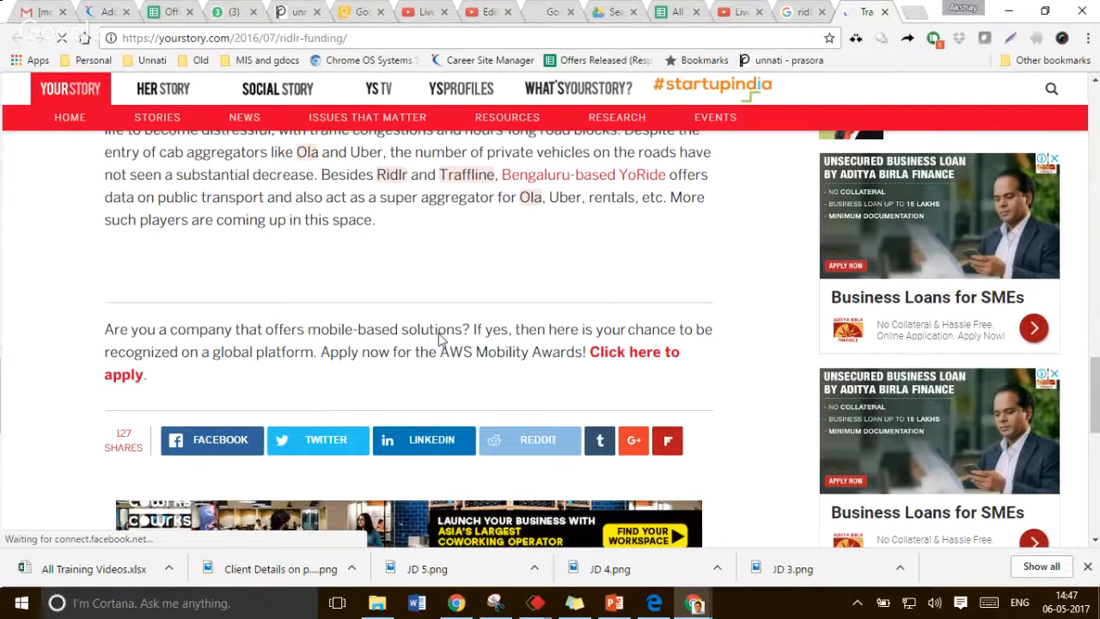
{"action": "scroll", "coordinate": [440, 338], "scroll_direction": "up", "scroll_amount": 1}
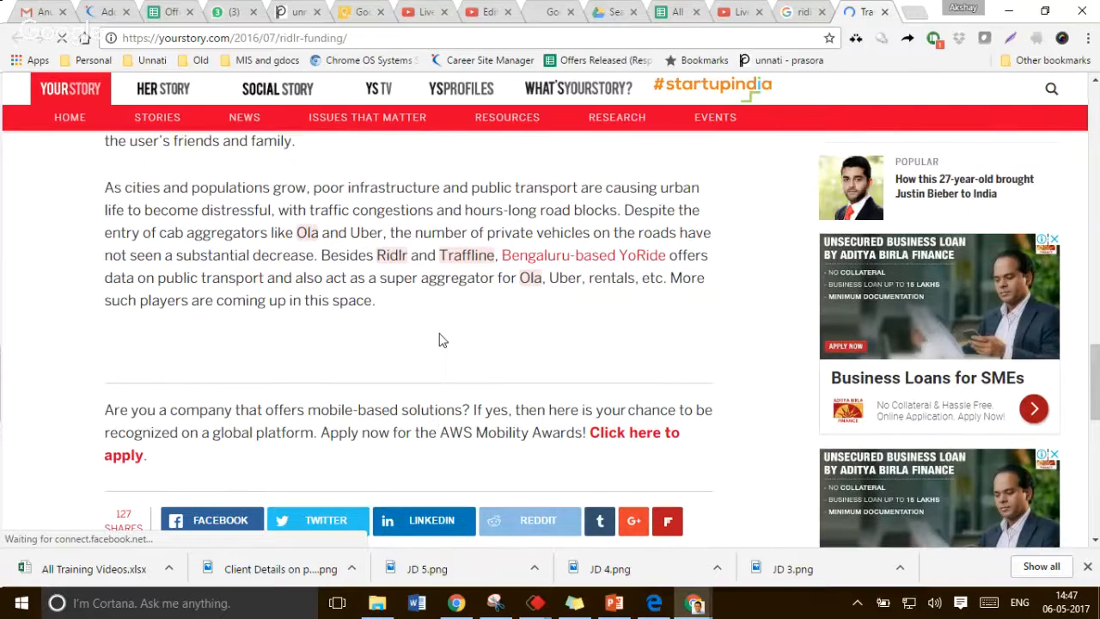
{"action": "scroll", "coordinate": [447, 342], "scroll_direction": "up", "scroll_amount": 10}
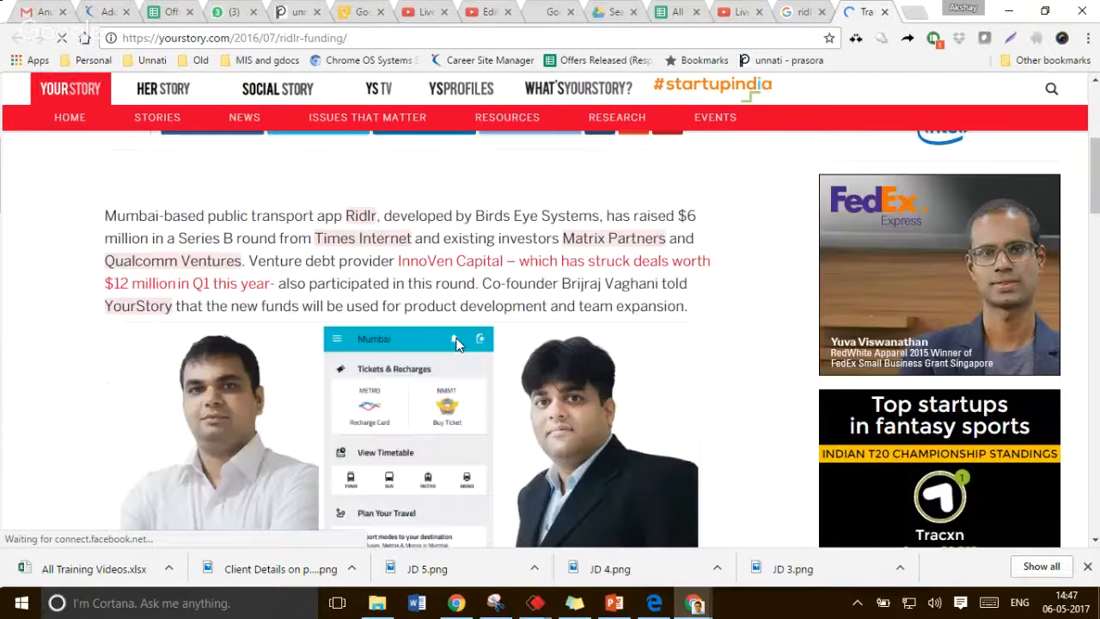
{"action": "scroll", "coordinate": [541, 309], "scroll_direction": "down", "scroll_amount": 3}
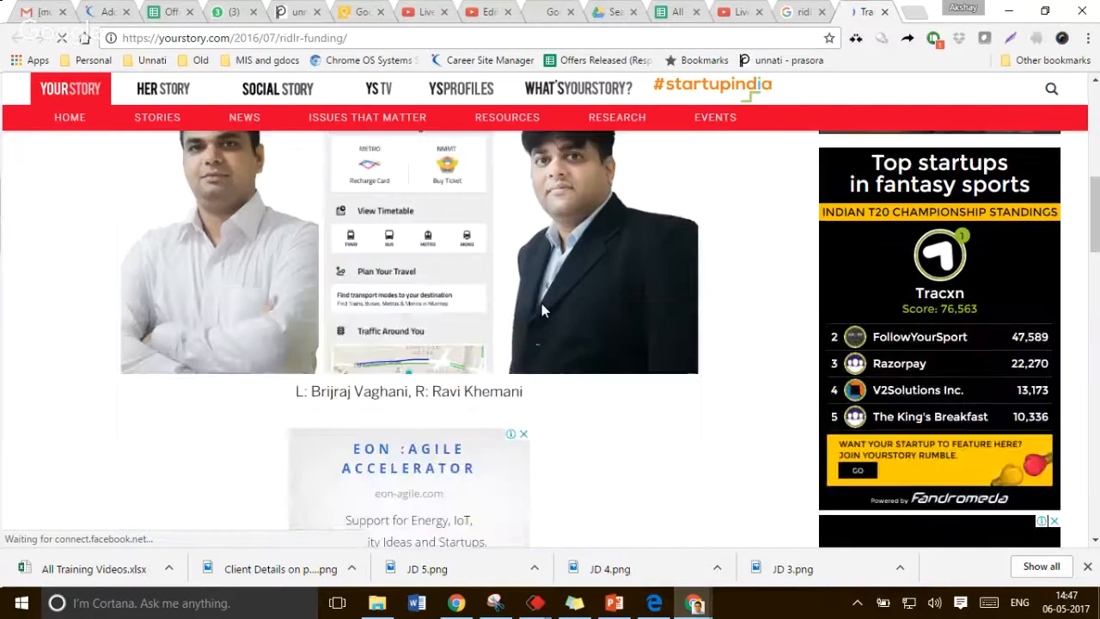
{"action": "scroll", "coordinate": [375, 381], "scroll_direction": "down", "scroll_amount": 5}
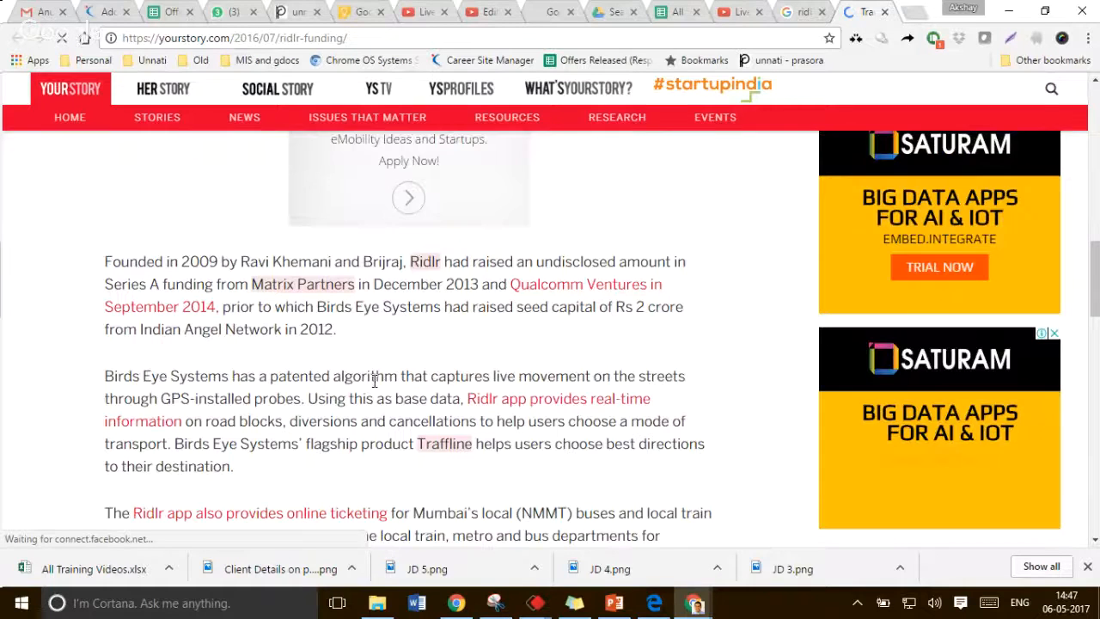
{"action": "scroll", "coordinate": [375, 381], "scroll_direction": "down", "scroll_amount": 5}
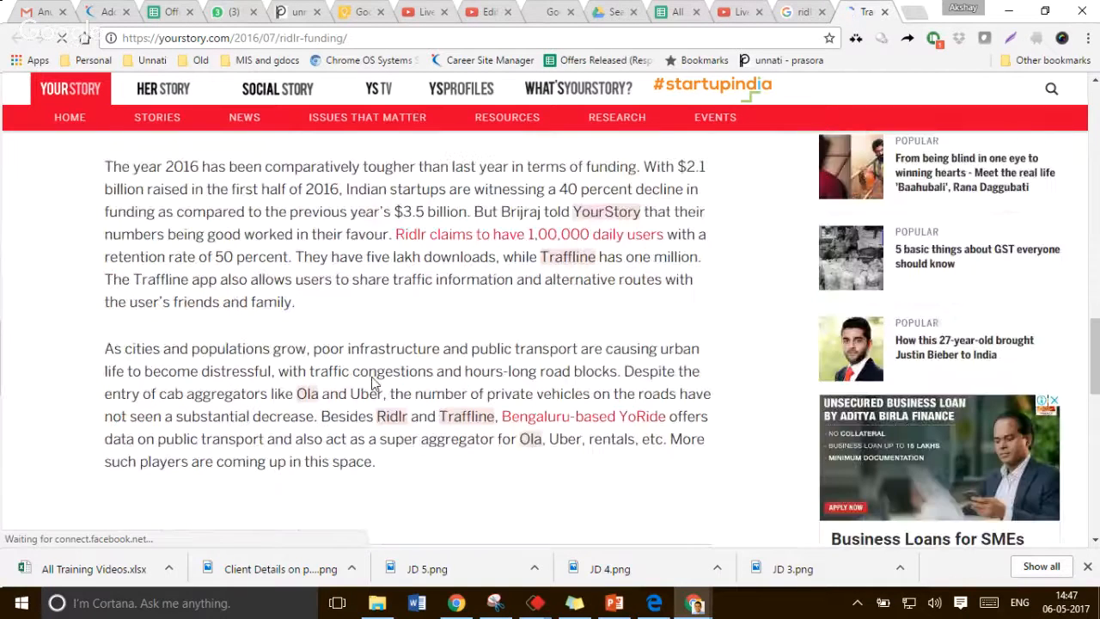
Replace "Innovative Navigation" in the job title with "Leading Public Transport"
{"action": "key", "text": "ctrl+2"}
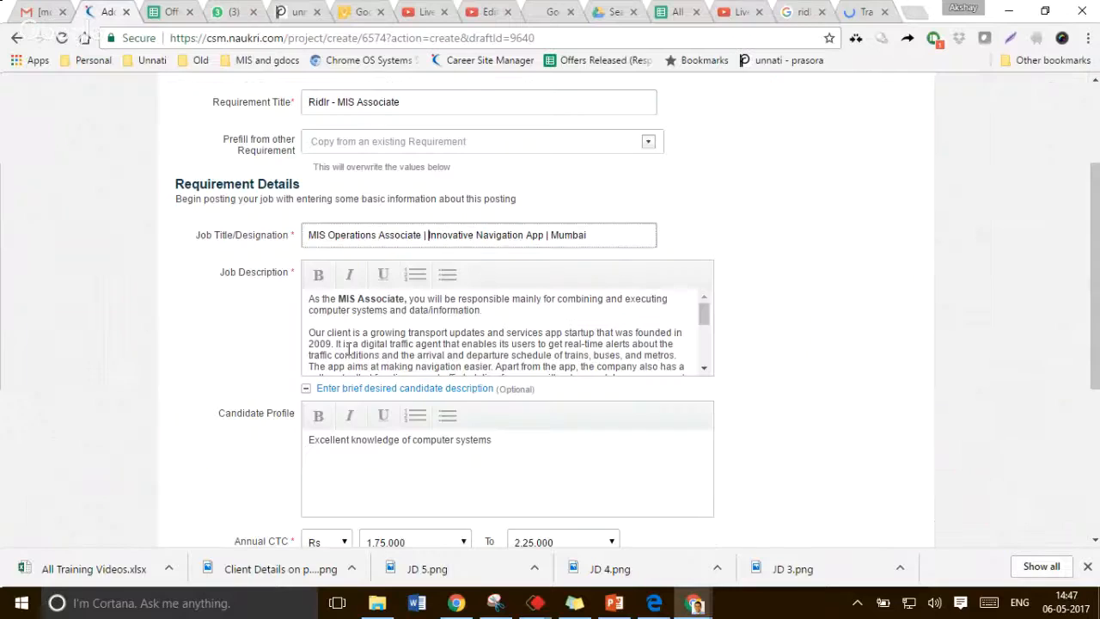
{"action": "key", "text": "ctrl+shift+Right"}
{"action": "key", "text": "ctrl+shift+Right"}
{"action": "type", "text": "Leading "}
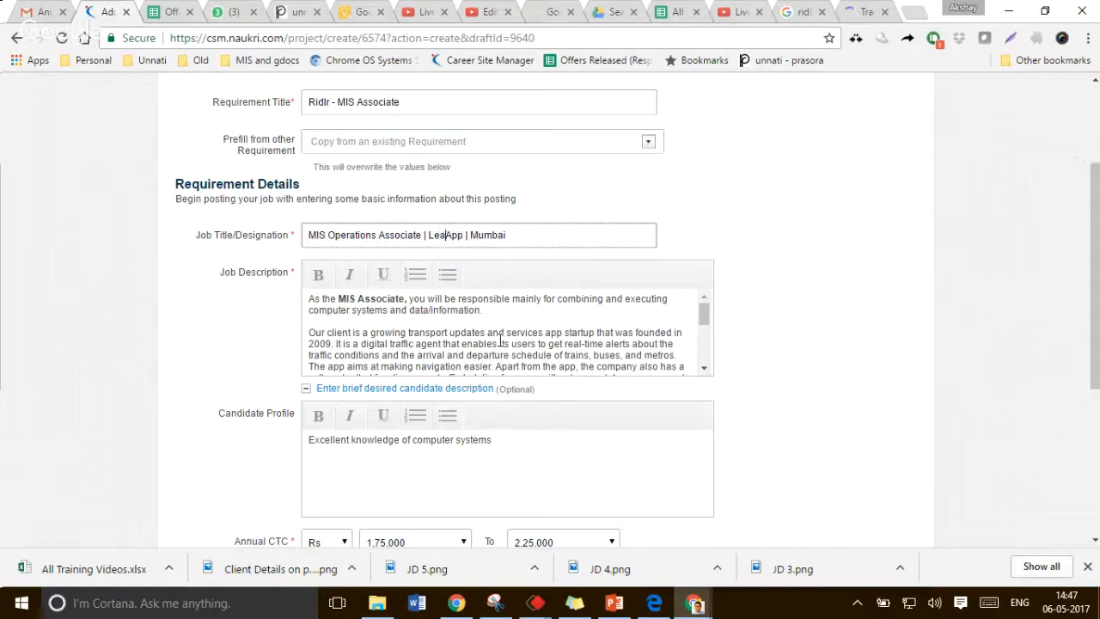
{"action": "type", "text": "Public Tran"}
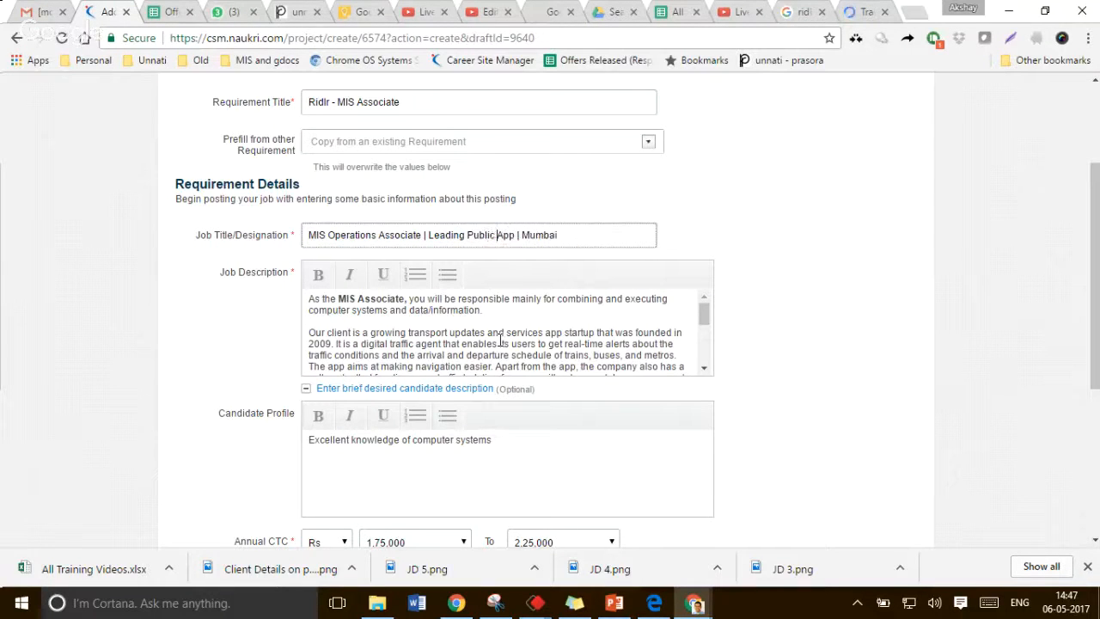
{"action": "type", "text": "sport Tech"}
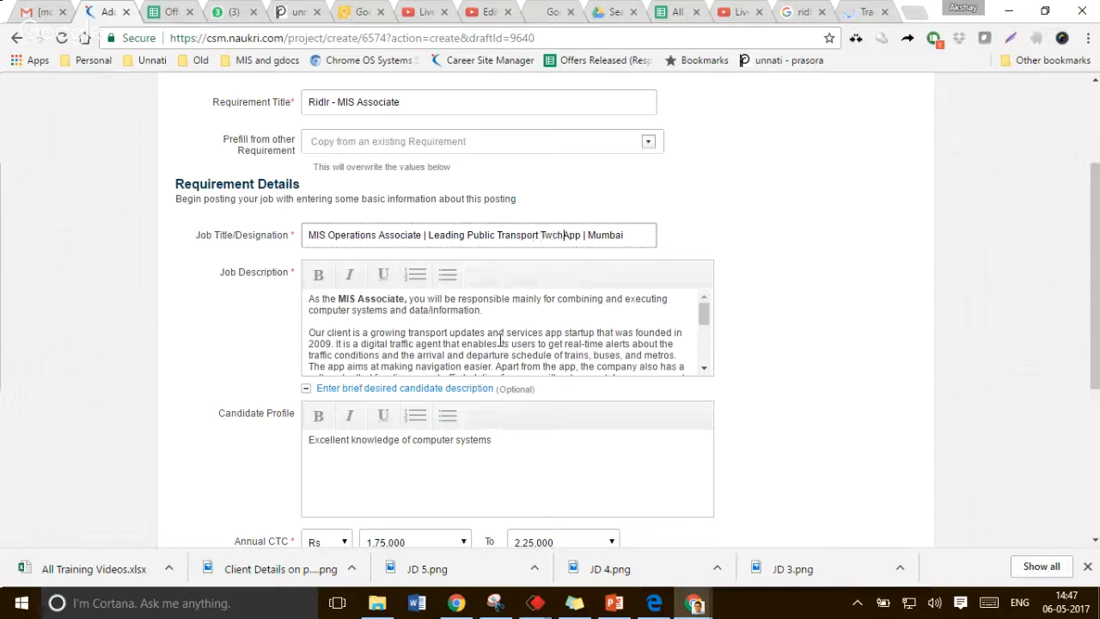
{"action": "key", "text": "BackSpace"}
{"action": "key", "text": "BackSpace"}
{"action": "key", "text": "BackSpace"}
Change "Public Transport" in the job title to "Transport Technology"
{"action": "key", "text": "BackSpace"}
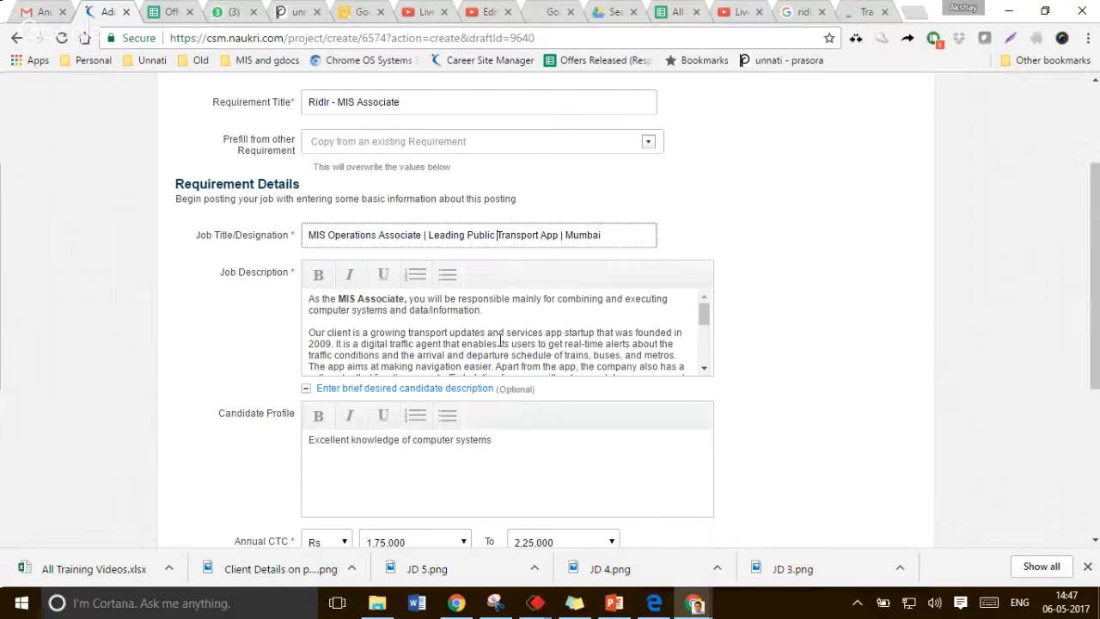
{"action": "key", "text": "ctrl+Left"}
{"action": "key", "text": "ctrl+Left"}
{"action": "key", "text": "ctrl+Right"}
{"action": "key", "text": "ctrl+Right"}
{"action": "key", "text": "ctrl+Left"}
{"action": "key", "text": "ctrl+Left"}
{"action": "key", "text": "ctrl+shift+Right"}
{"action": "key", "text": "BackSpace"}
{"action": "key", "text": "ctrl+Right"}
{"action": "type", "text": "Technoloty"}
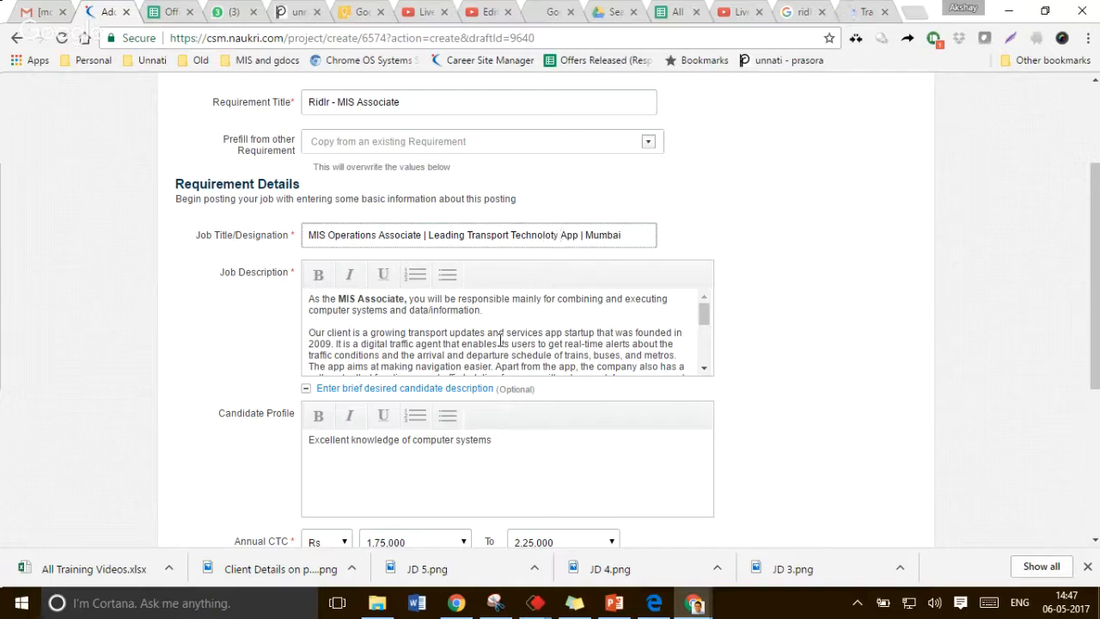
{"action": "key", "text": "Left"}
{"action": "key", "text": "Left"}
{"action": "key", "text": "BackSpace"}
{"action": "type", "text": "g"}
Replace "App" with "Startup" and remove "Leading" from the job title
{"action": "key", "text": "ctrl+Right"}
{"action": "key", "text": "ctrl+shift+Right"}
{"action": "key", "text": "shift+Left"}
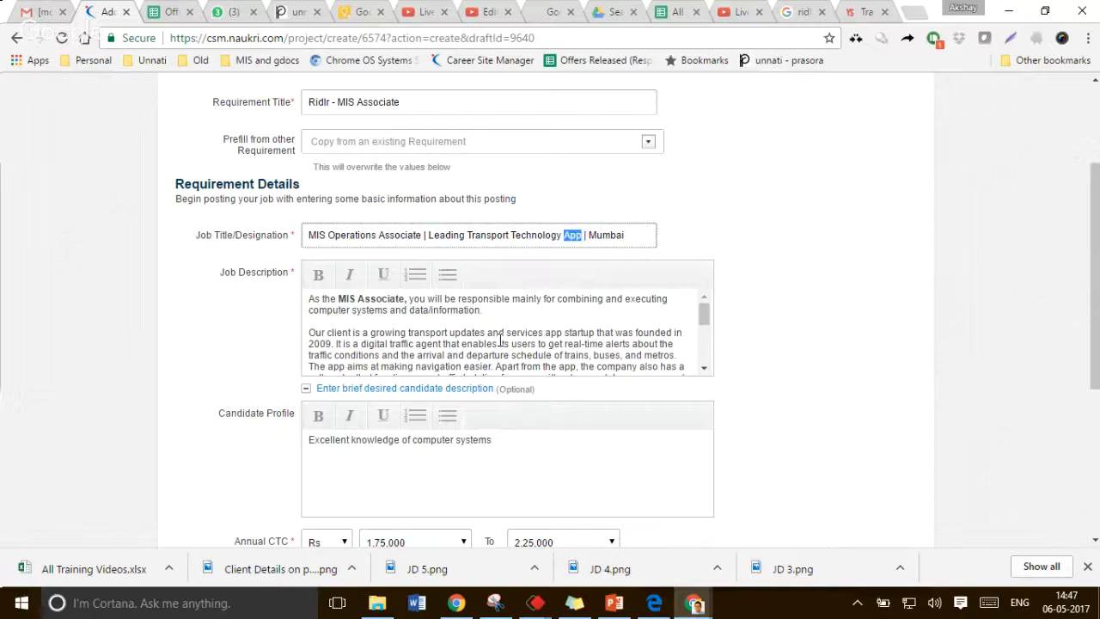
{"action": "type", "text": "Sy"}
{"action": "key", "text": "BackSpace"}
{"action": "type", "text": "y"}
{"action": "key", "text": "ctrl+shift+Left"}
{"action": "type", "text": "Sytar"}
{"action": "key", "text": "BackSpace"}
{"action": "key", "text": "BackSpace"}
{"action": "key", "text": "BackSpace"}
{"action": "key", "text": "BackSpace"}
{"action": "type", "text": "tart"}
{"action": "key", "text": "ctrl+Left"}
{"action": "key", "text": "ctrl+Left"}
{"action": "key", "text": "ctrl+Left"}
{"action": "key", "text": "ctrl+Left"}
{"action": "key", "text": "ctrl+Left"}
{"action": "key", "text": "ctrl+Left"}
{"action": "key", "text": "ctrl+Right"}
{"action": "key", "text": "ctrl+Right"}
{"action": "key", "text": "ctrl+Right"}
{"action": "key", "text": "ctrl+shift+Left"}
{"action": "key", "text": "BackSpace"}
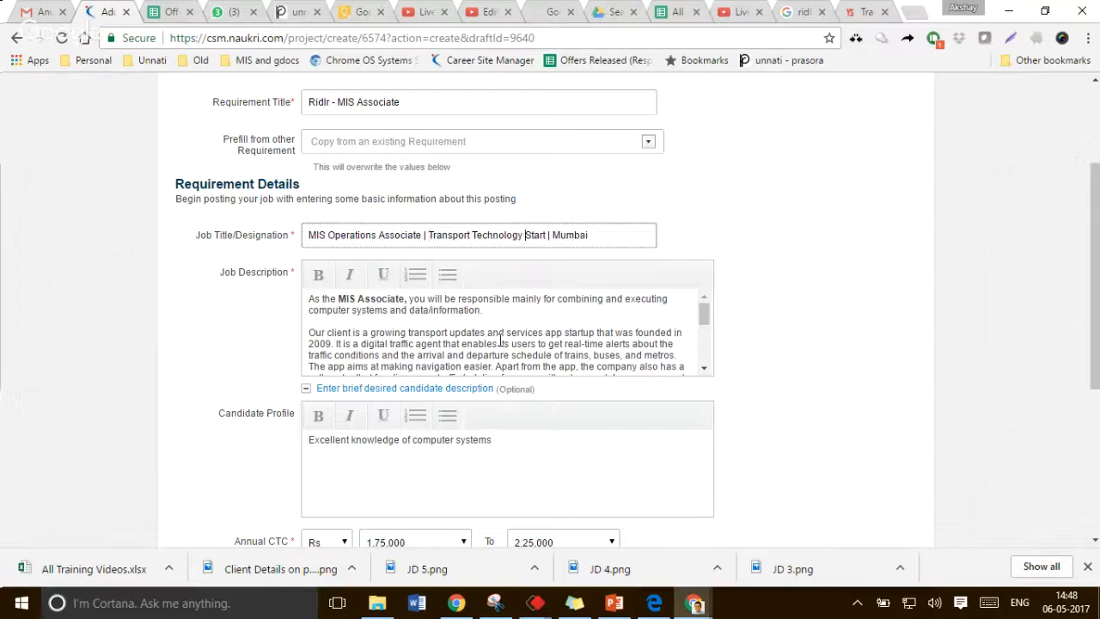
{"action": "key", "text": "ctrl+Left"}
{"action": "type", "text": "up"}
{"action": "key", "text": "End"}
Insert "Operations" after MIS in the job description's opening sentence
{"action": "left_click", "coordinate": [356, 300]}
{"action": "type", "text": "Operat"}
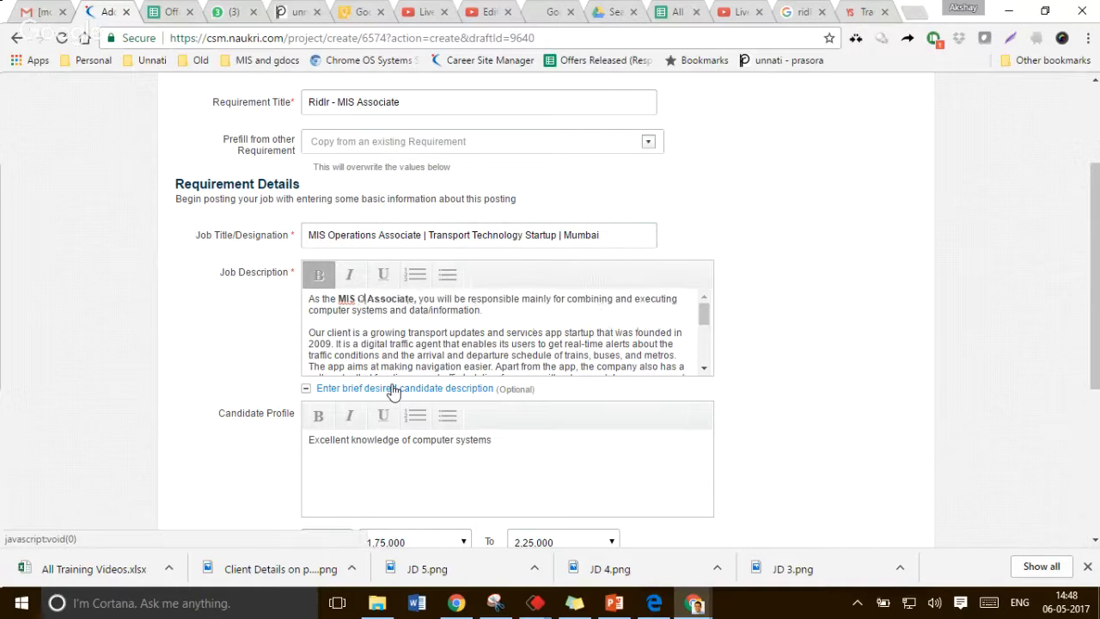
{"action": "type", "text": "ions"}
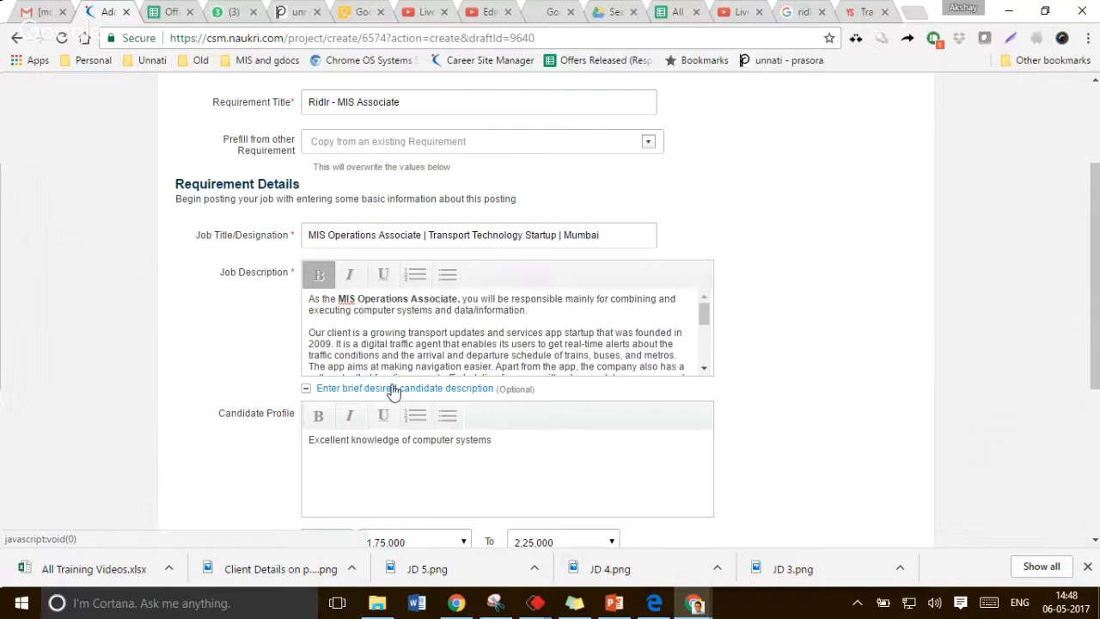
Switch to the Gmail tab, discard the open reply draft, and mark the conversation as unread
{"action": "left_click", "coordinate": [611, 299]}
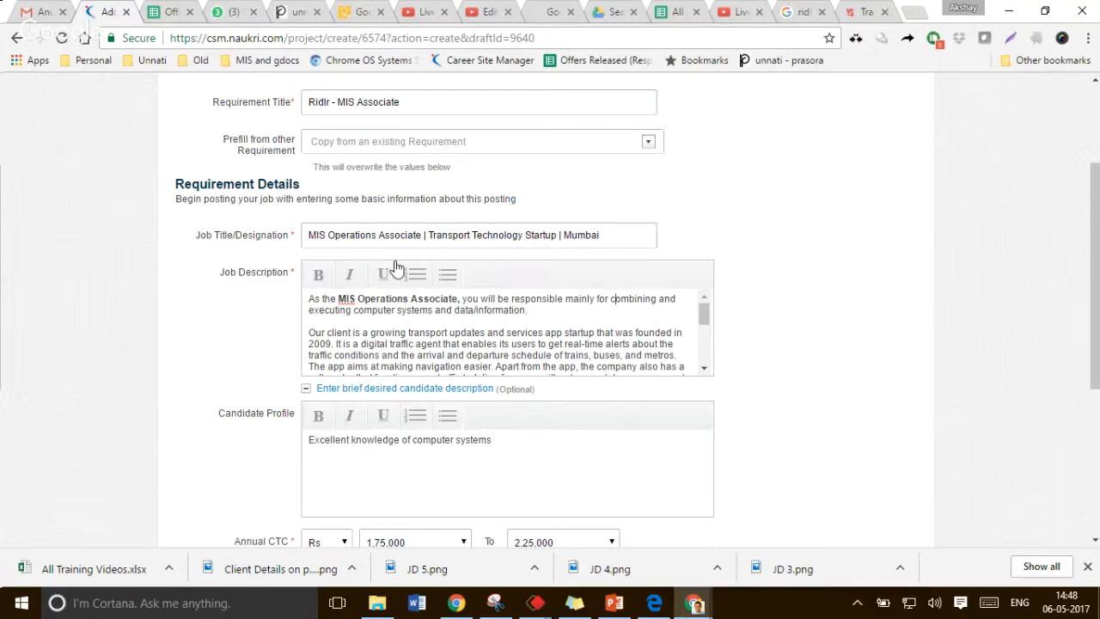
{"action": "left_click", "coordinate": [49, 8]}
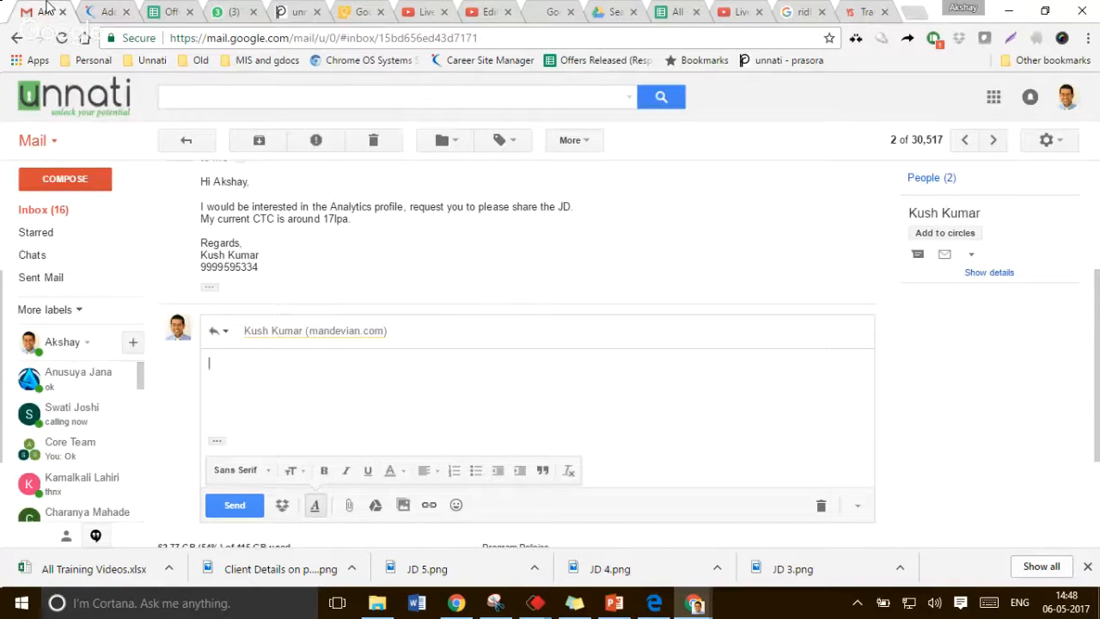
{"action": "left_click", "coordinate": [821, 506]}
{"action": "left_click", "coordinate": [571, 140]}
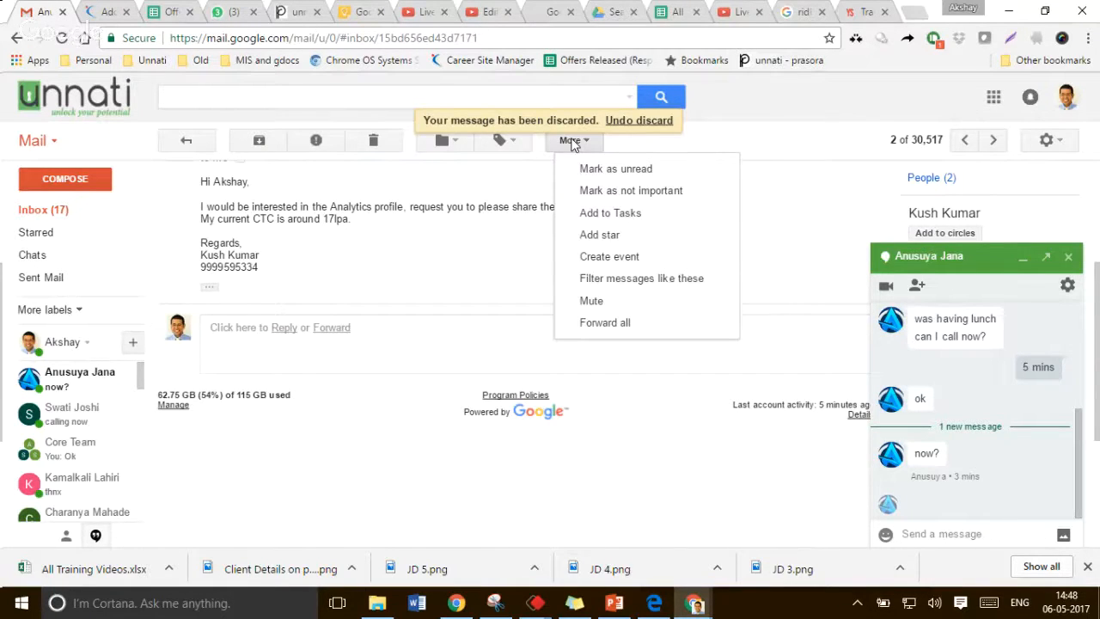
{"action": "left_click", "coordinate": [615, 168]}
Send the message "10 mins more - will call you" in the open chat window
{"action": "left_click", "coordinate": [980, 533]}
{"action": "type", "text": "10"}
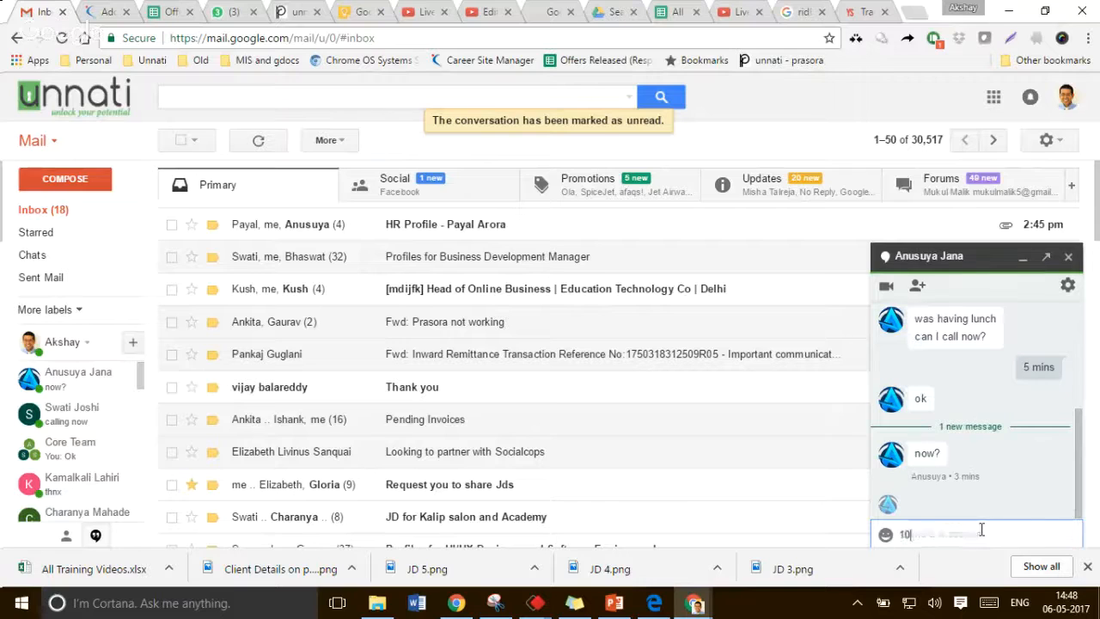
{"action": "type", "text": " mins more - "}
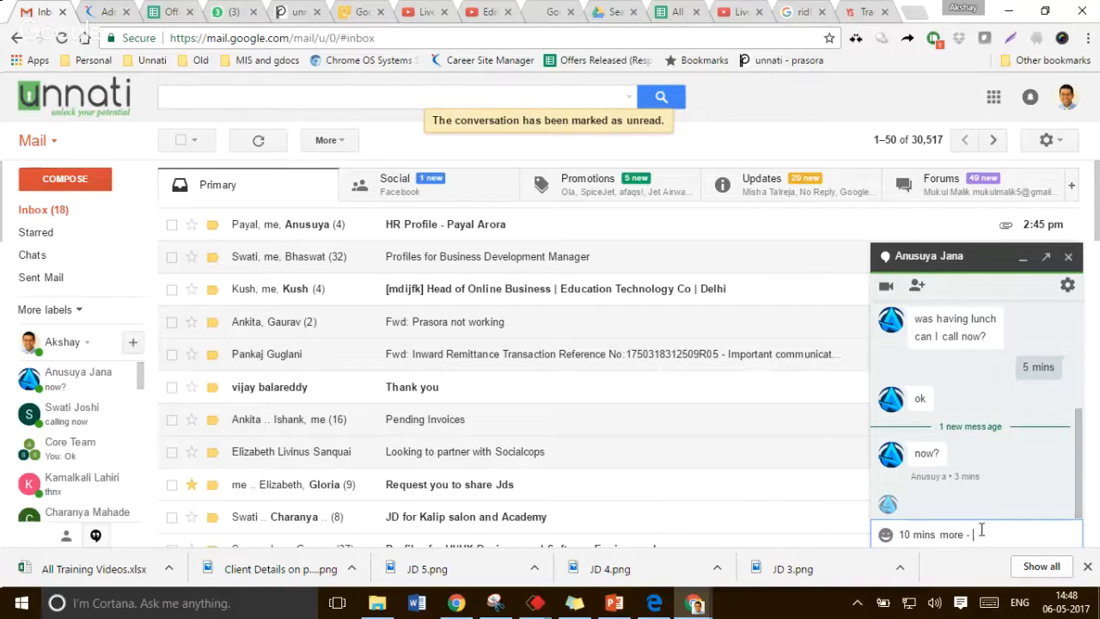
{"action": "type", "text": "will call you"}
{"action": "key", "text": "Return"}
{"action": "key", "text": "Escape"}
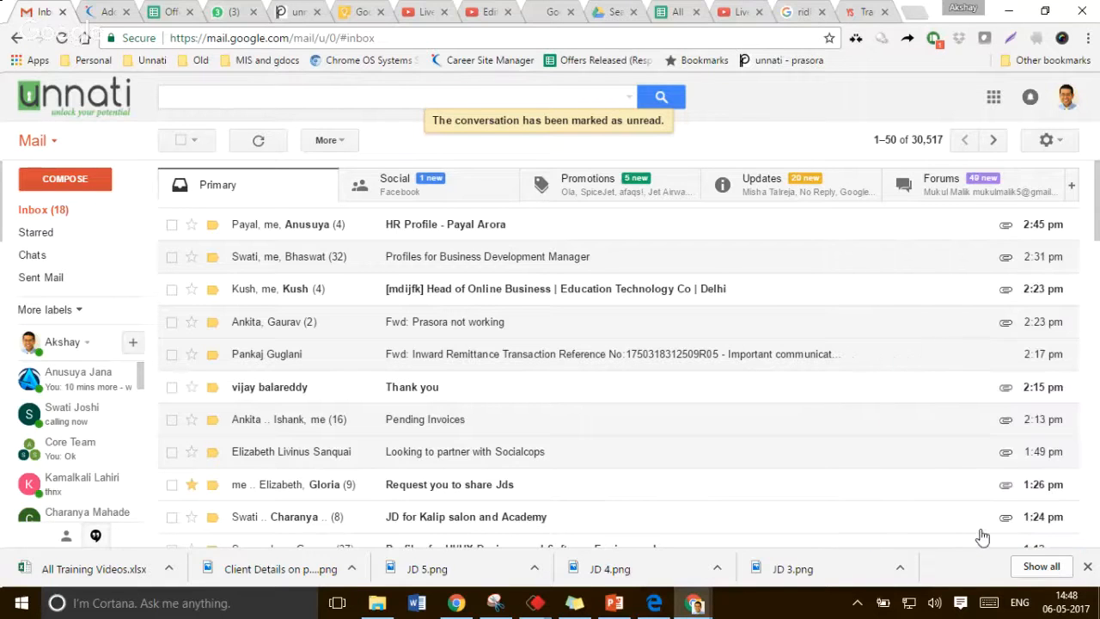
Search the mailbox for the client contact and read through the "Request you to share Jds" thread
{"action": "left_click", "coordinate": [401, 91]}
{"action": "type", "text": "say"}
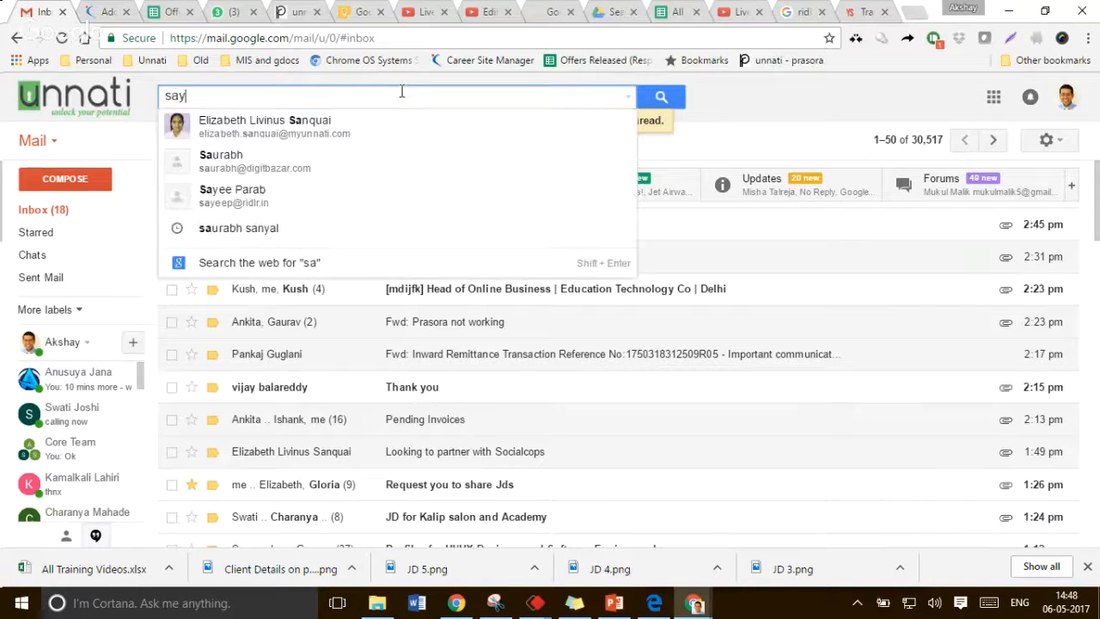
{"action": "type", "text": "ee"}
{"action": "key", "text": "Return"}
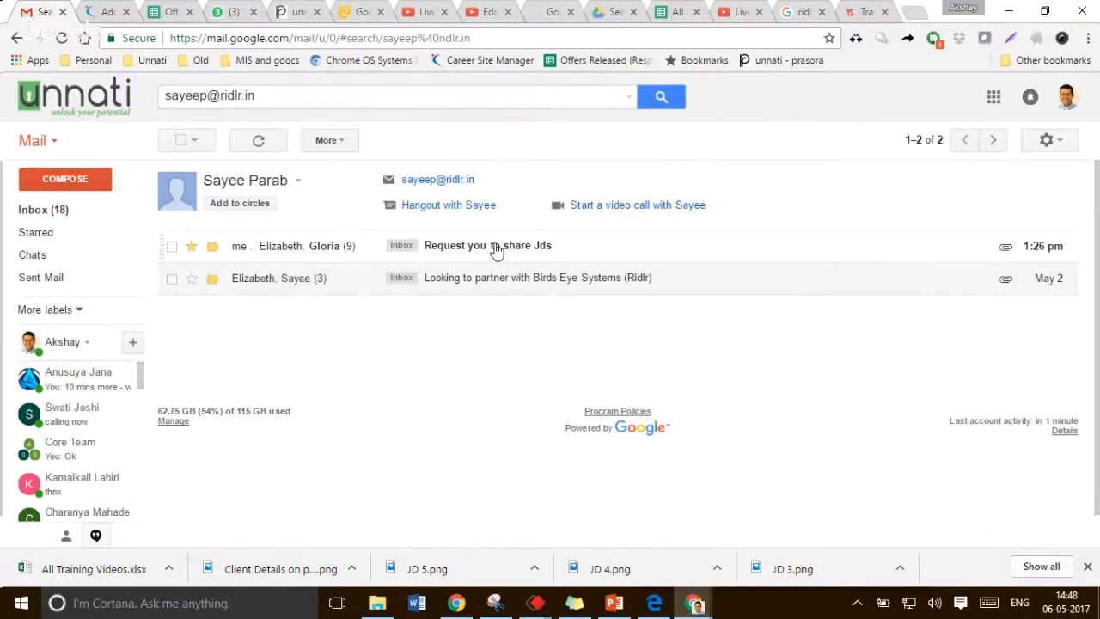
{"action": "left_click", "coordinate": [496, 247]}
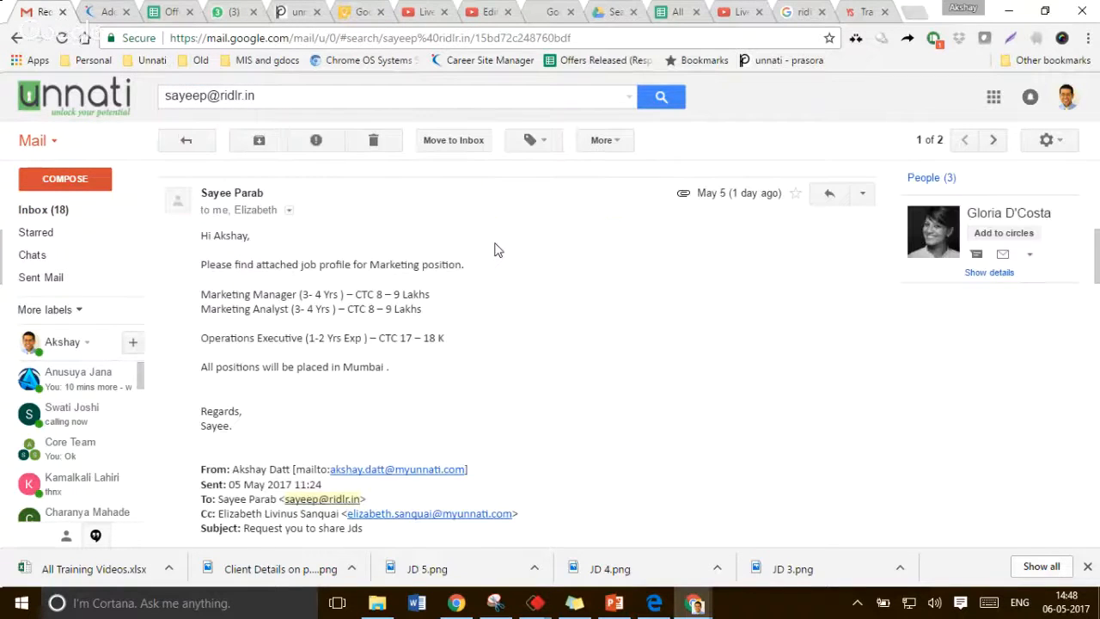
{"action": "scroll", "coordinate": [494, 250], "scroll_direction": "down", "scroll_amount": 5}
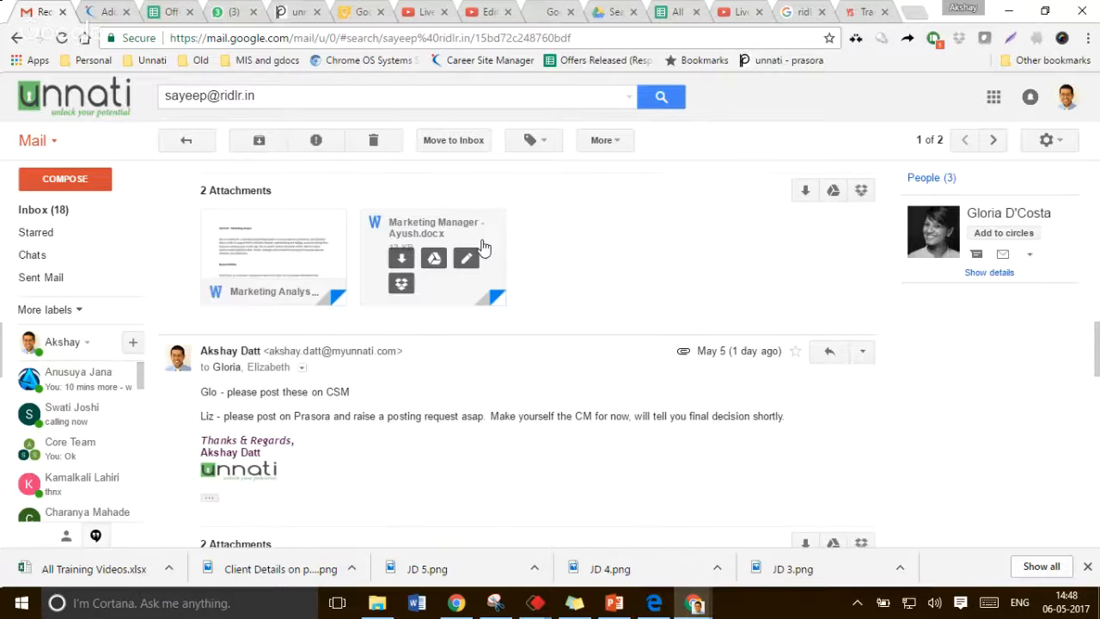
{"action": "scroll", "coordinate": [478, 275], "scroll_direction": "up", "scroll_amount": 3}
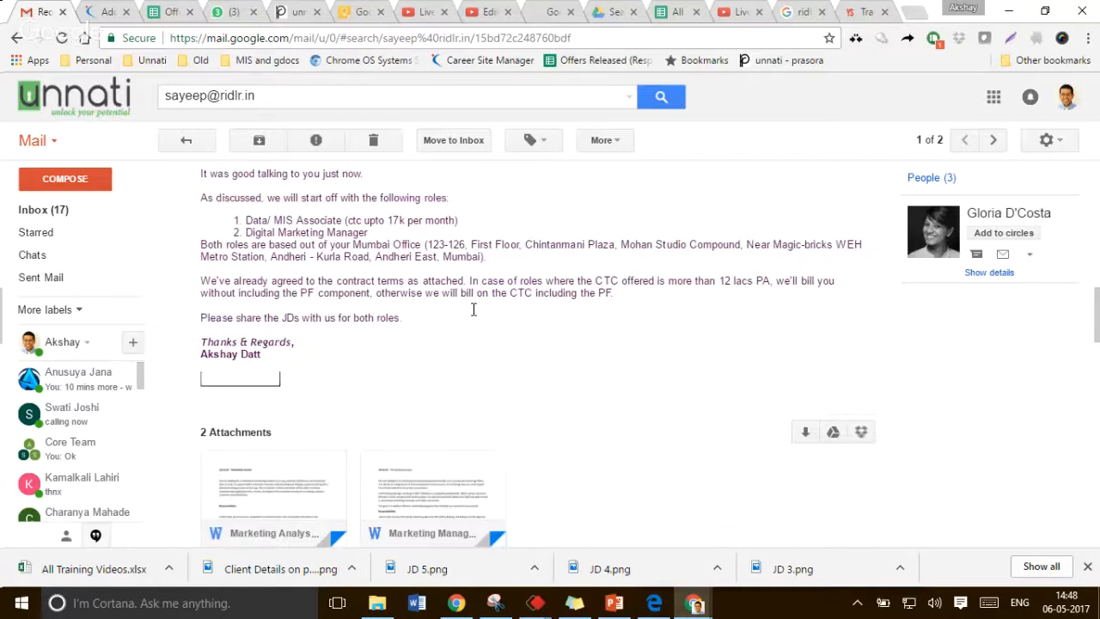
{"action": "scroll", "coordinate": [473, 310], "scroll_direction": "down", "scroll_amount": 2}
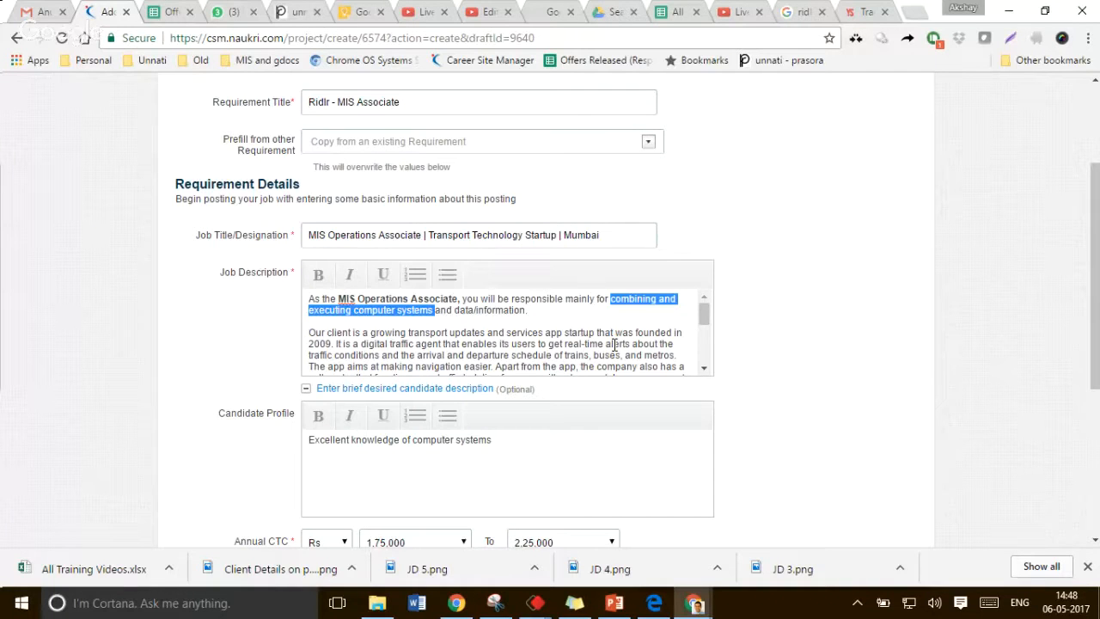
Rewrite the description's opening sentence to say maintaining and utilising data/information on the company's proprietary software and systems
{"action": "type", "text": "mainly for m"}
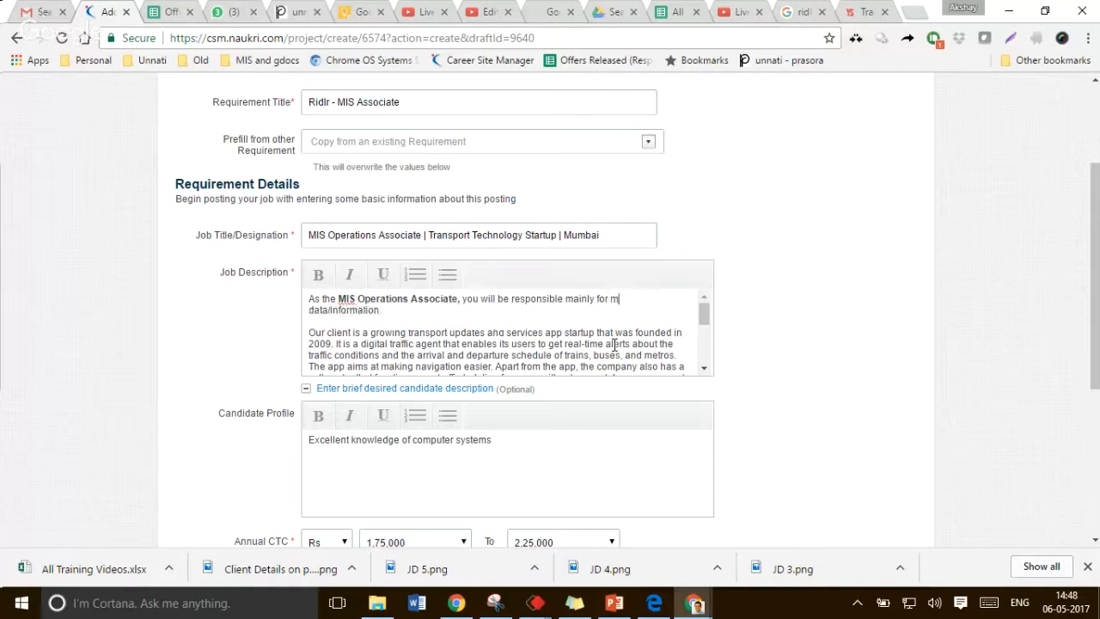
{"action": "type", "text": "aintaining"}
{"action": "key", "text": "End"}
{"action": "key", "text": "BackSpace"}
{"action": "type", "text": "on the company's "}
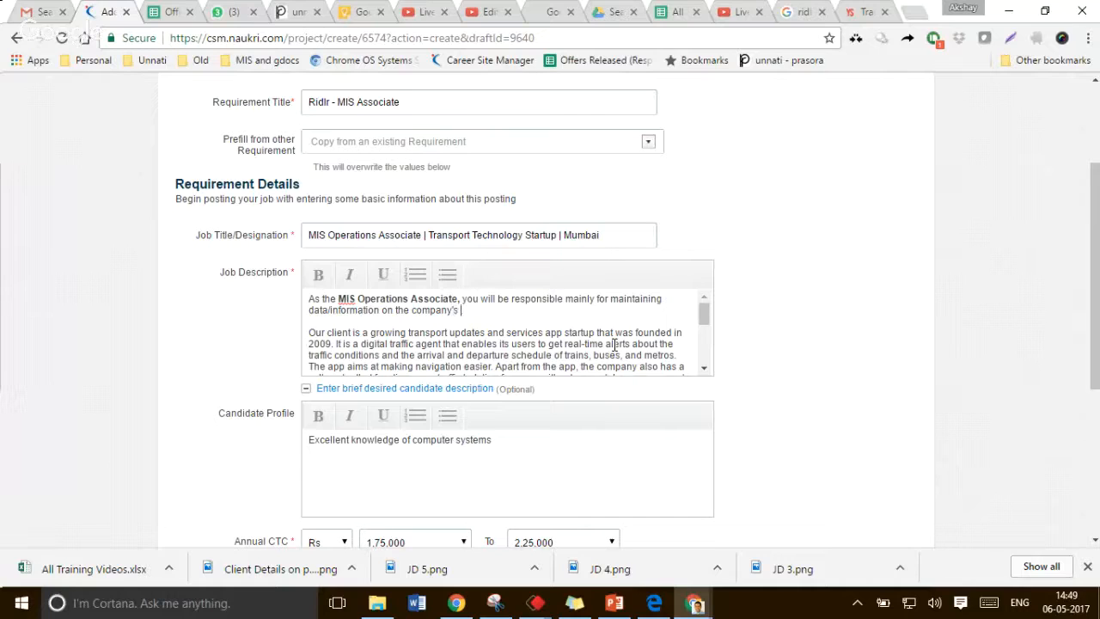
{"action": "type", "text": "prope"}
{"action": "key", "text": "BackSpace"}
{"action": "type", "text": "rietary software an"}
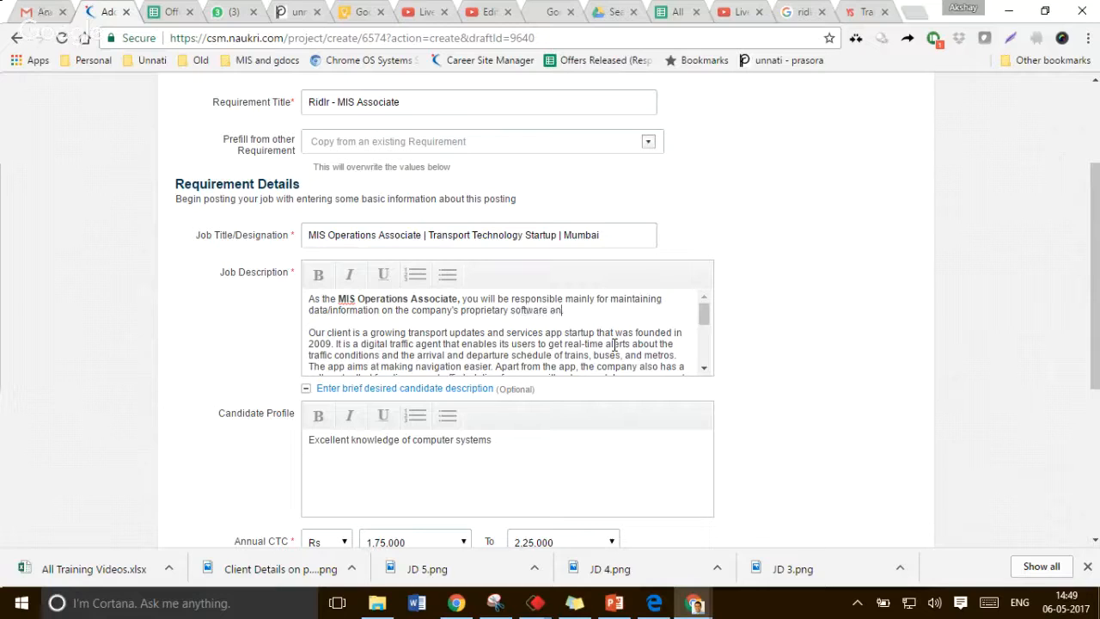
{"action": "type", "text": "d systems.and also"}
{"action": "key", "text": "BackSpace"}
{"action": "key", "text": "BackSpace"}
{"action": "key", "text": "BackSpace"}
{"action": "key", "text": "BackSpace"}
{"action": "key", "text": "BackSpace"}
{"action": "key", "text": "BackSpace"}
{"action": "key", "text": "BackSpace"}
{"action": "key", "text": "BackSpace"}
{"action": "key", "text": "BackSpace"}
{"action": "key", "text": "End"}
{"action": "type", "text": "and utilising"}
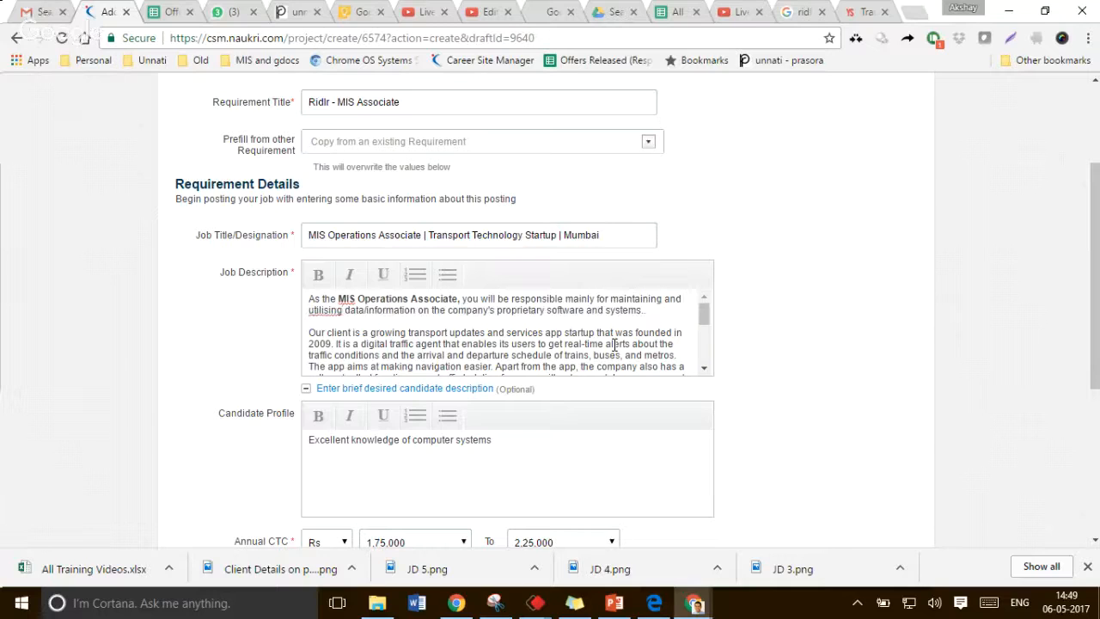
Correct the spelling of "utilising" to "utilizing" in the opening sentence
{"action": "double_click", "coordinate": [325, 311]}
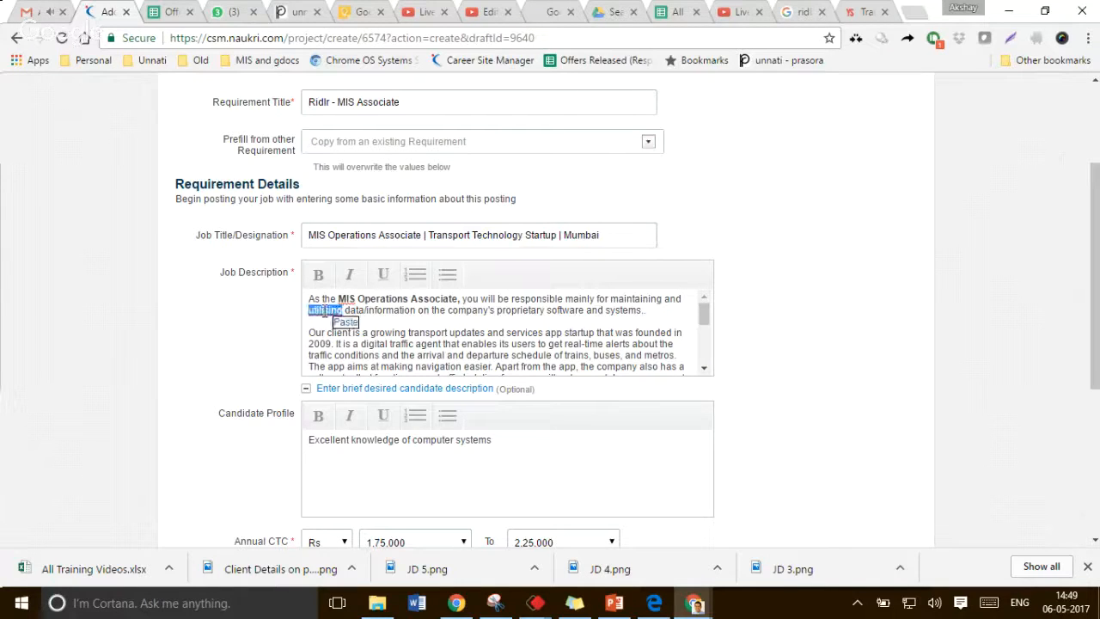
{"action": "left_click", "coordinate": [326, 311]}
{"action": "key", "text": "Delete"}
{"action": "type", "text": "z"}
Replace the client's growing-startup phrase with "a pioneer in the public Transport space. They are tacking the problem of making public transport more efficient."
{"action": "key", "text": "Down"}
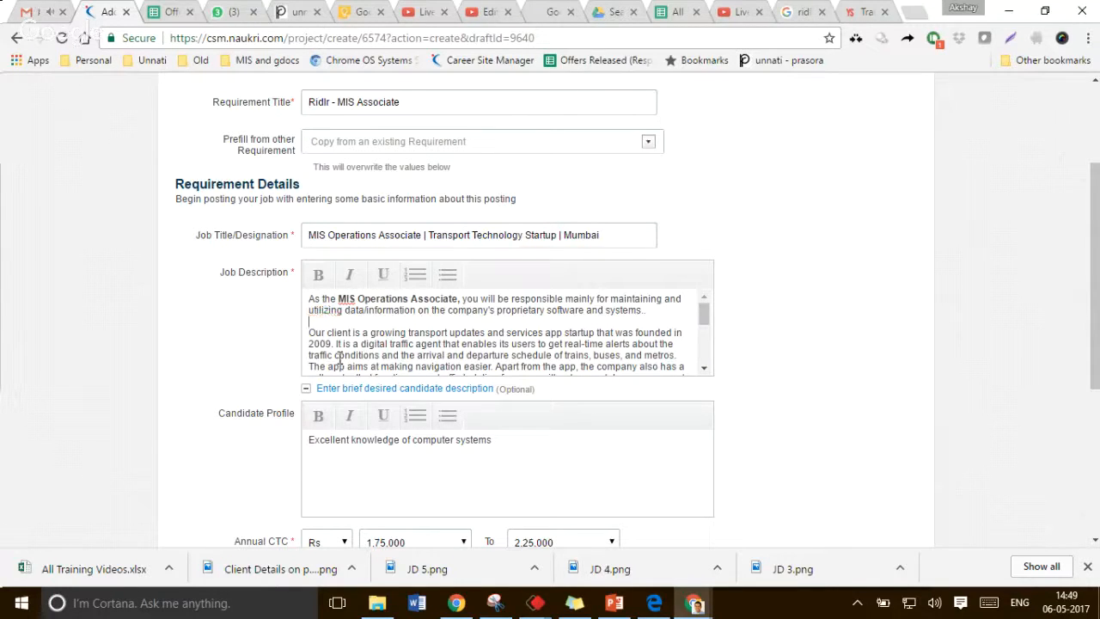
{"action": "key", "text": "Down"}
{"action": "key", "text": "Down"}
{"action": "key", "text": "ctrl+Right"}
{"action": "key", "text": "ctrl+Right"}
{"action": "key", "text": "ctrl+Right"}
{"action": "key", "text": "ctrl+Right"}
{"action": "key", "text": "ctrl+Right"}
{"action": "key", "text": "ctrl+Left"}
{"action": "key", "text": "shift+Down"}
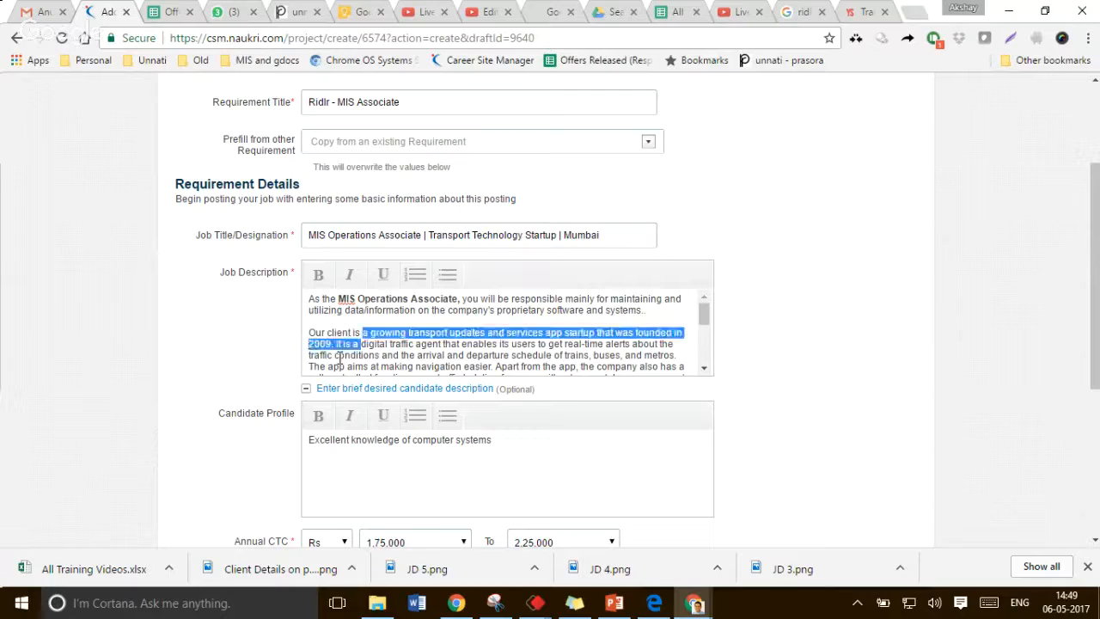
{"action": "key", "text": "shift+Left"}
{"action": "key", "text": "shift+Left"}
{"action": "key", "text": "shift+Left"}
{"action": "key", "text": "shift+Left"}
{"action": "key", "text": "shift+Left"}
{"action": "key", "text": "shift+Left"}
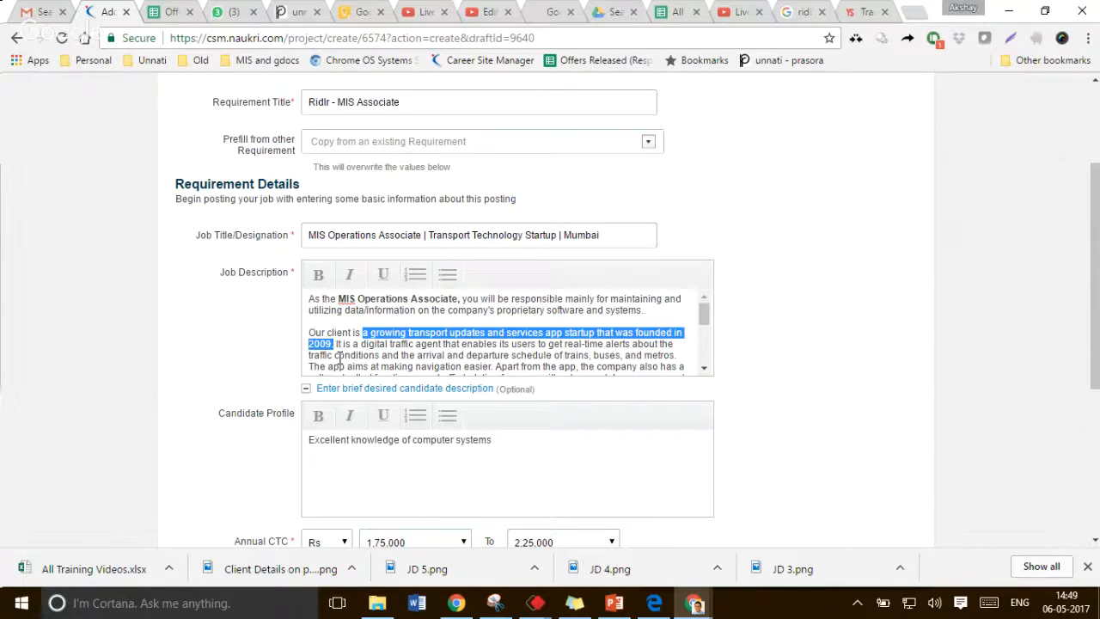
{"action": "type", "text": "a pion"}
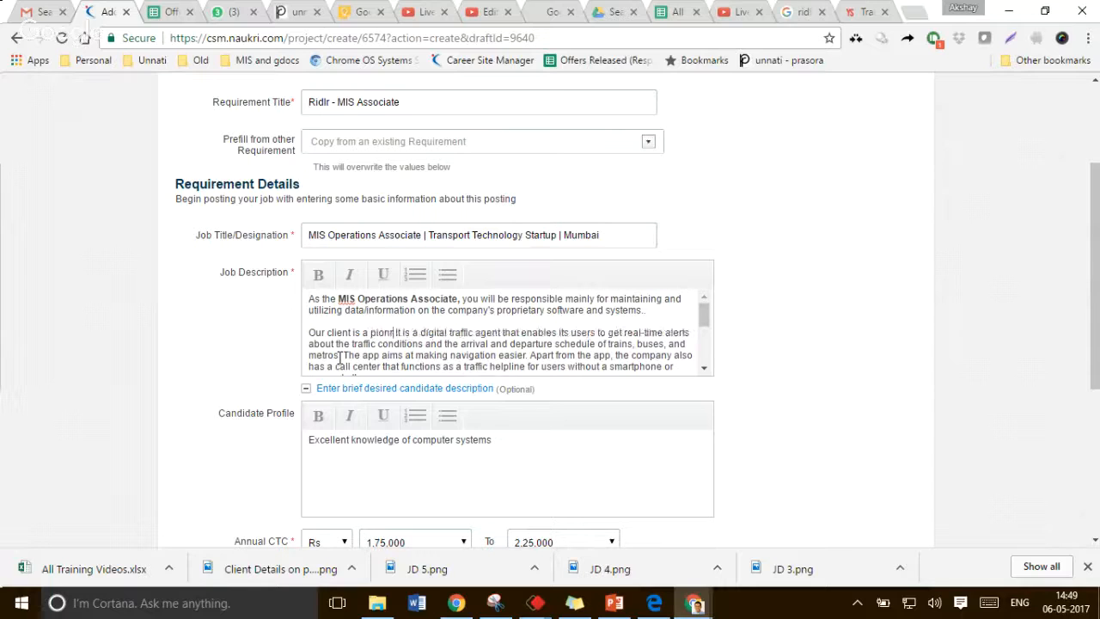
{"action": "type", "text": "eer in the"}
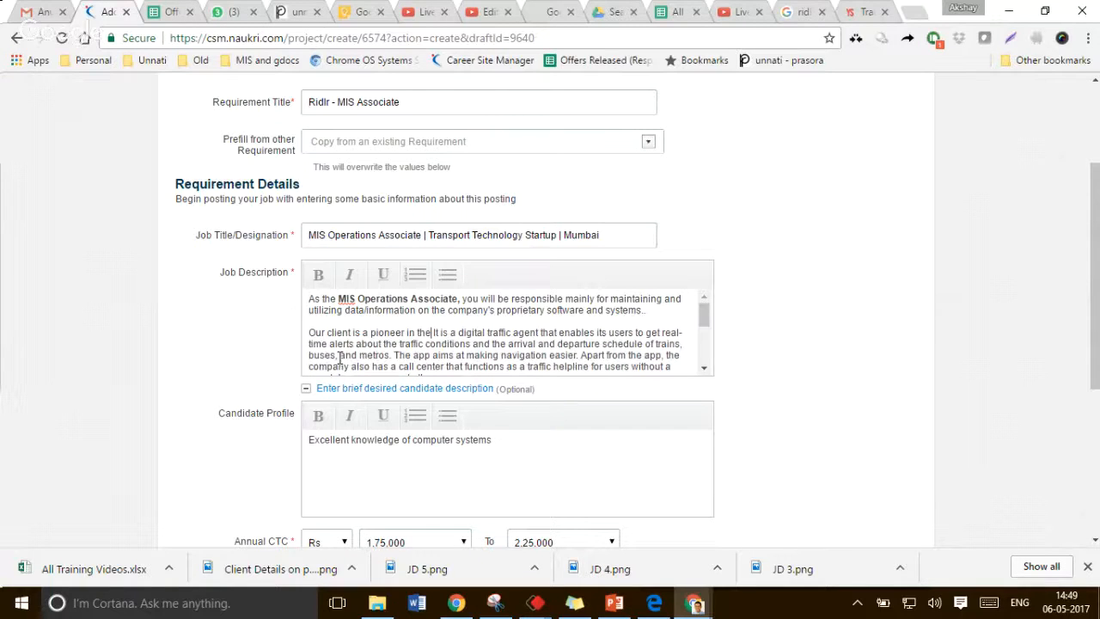
{"action": "type", "text": " public Tran"}
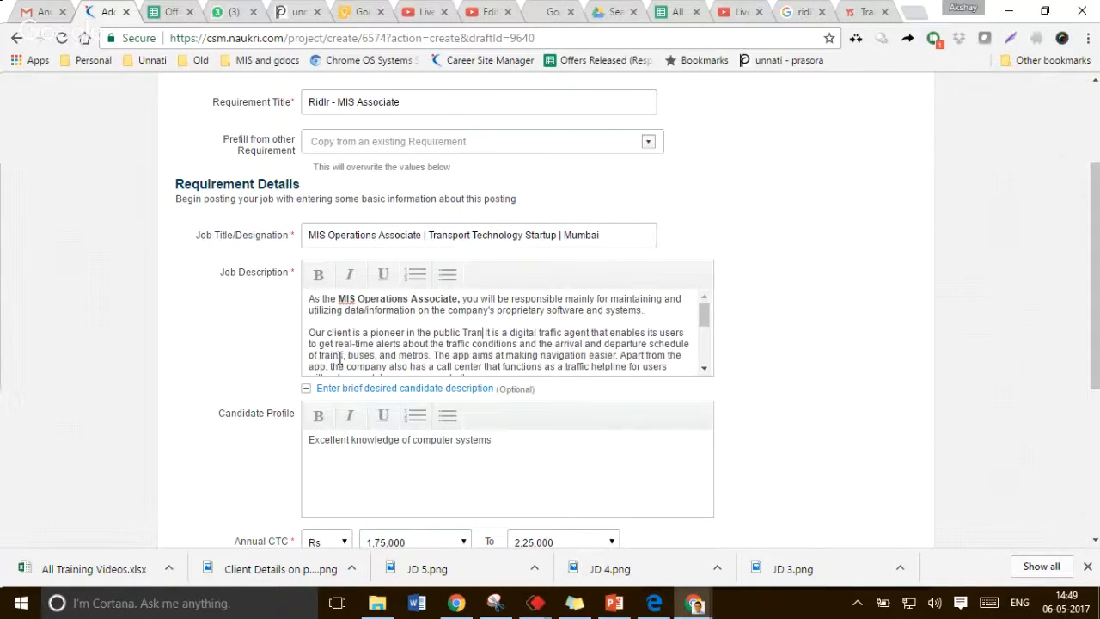
{"action": "type", "text": "sport"}
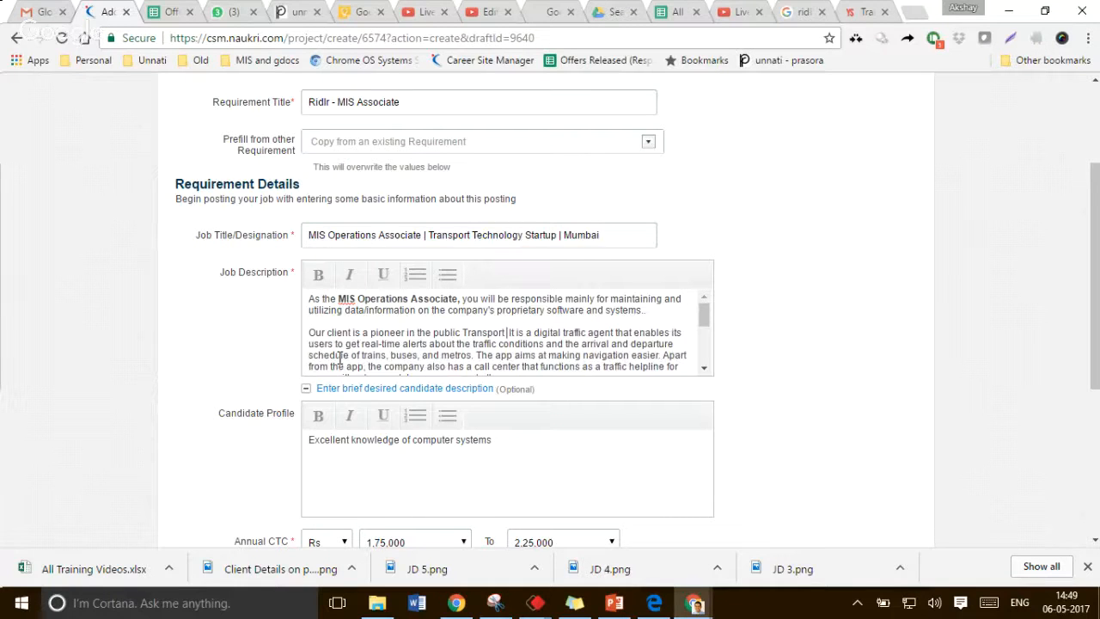
{"action": "type", "text": " space. They are"}
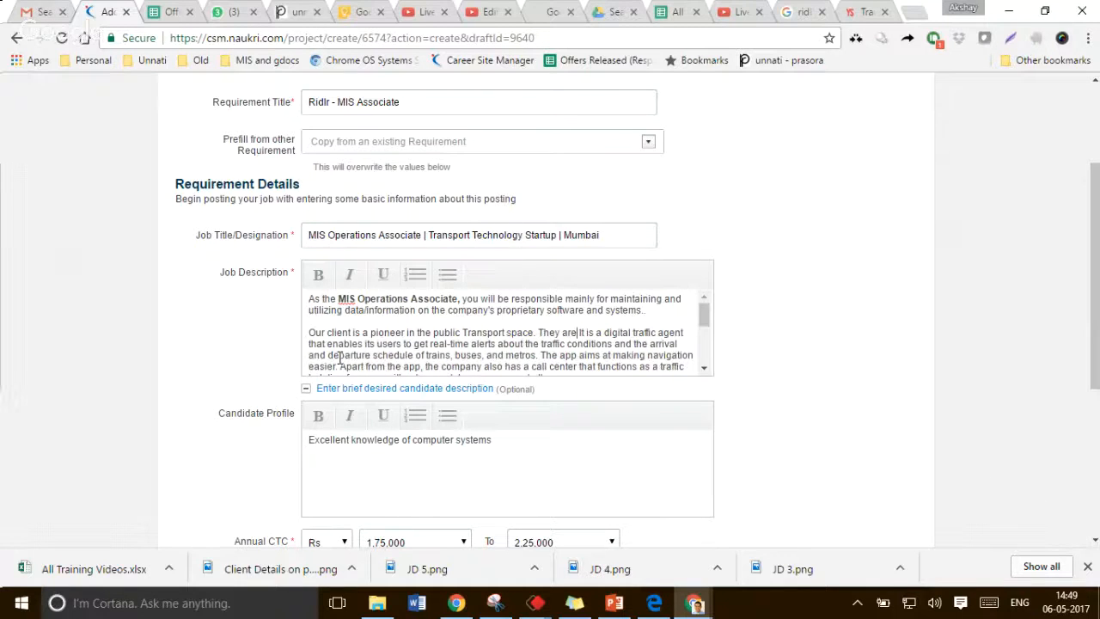
{"action": "type", "text": " tacking the "}
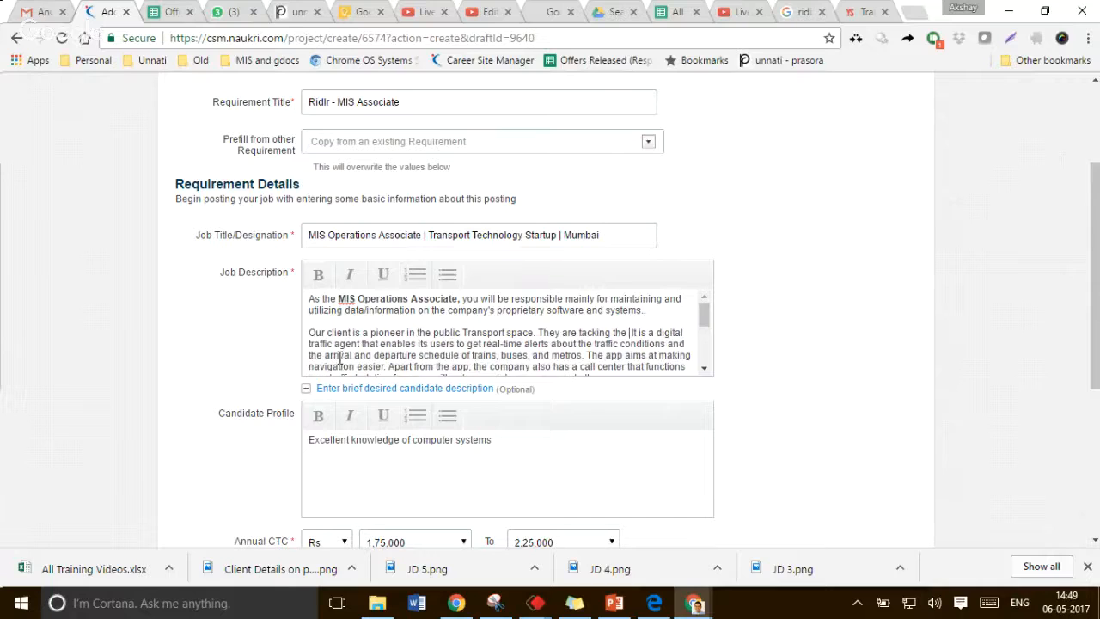
{"action": "type", "text": "problem "}
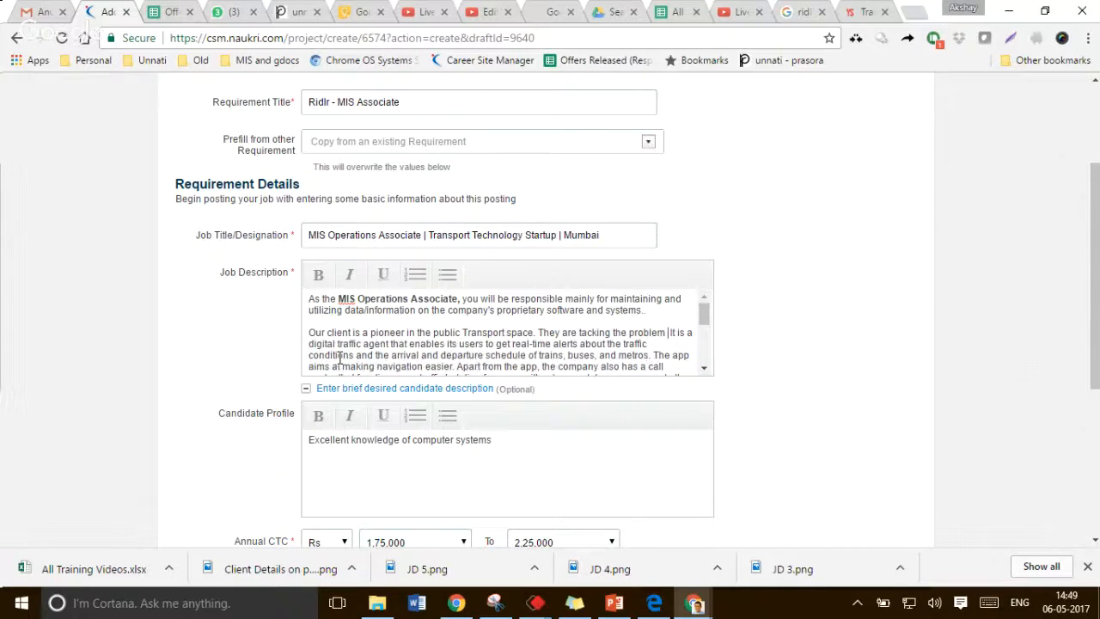
{"action": "type", "text": "of making publ"}
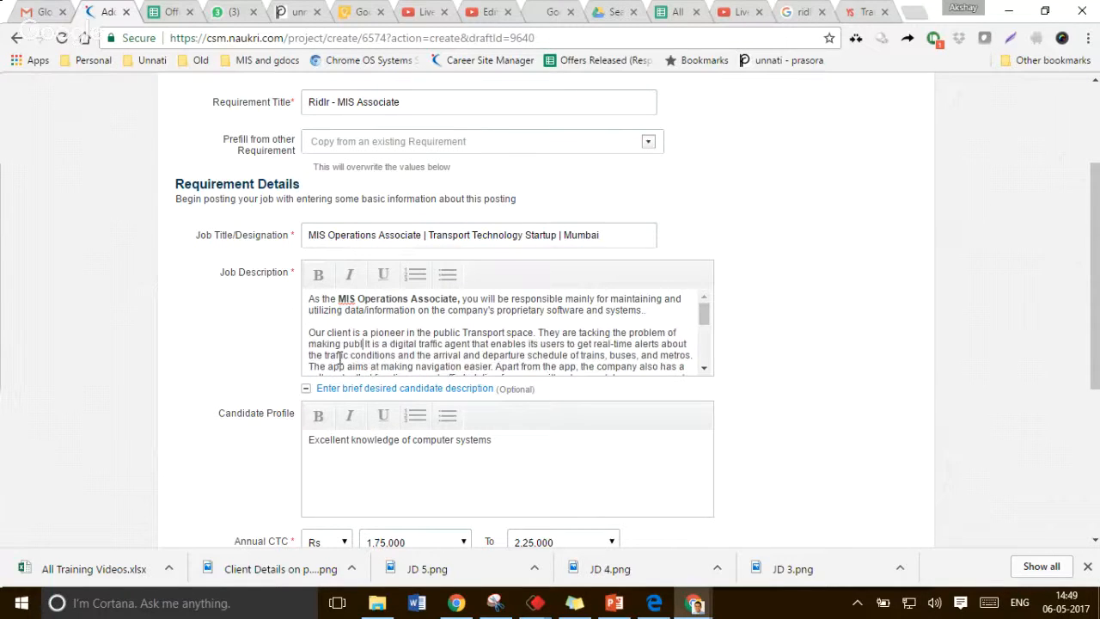
{"action": "type", "text": "ic transport "}
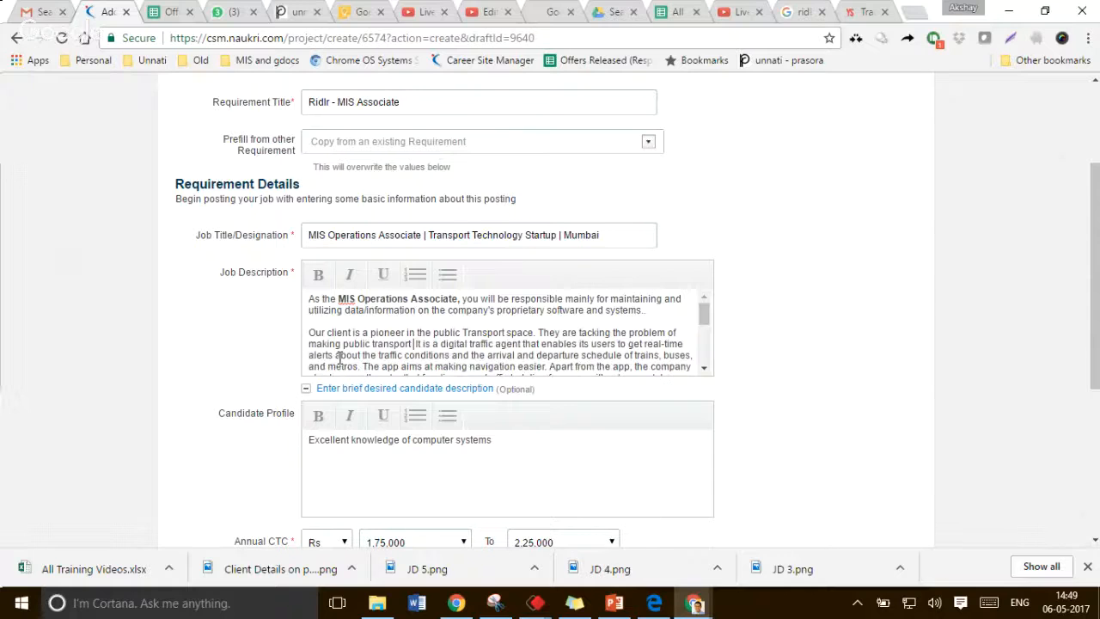
{"action": "type", "text": "more efficie"}
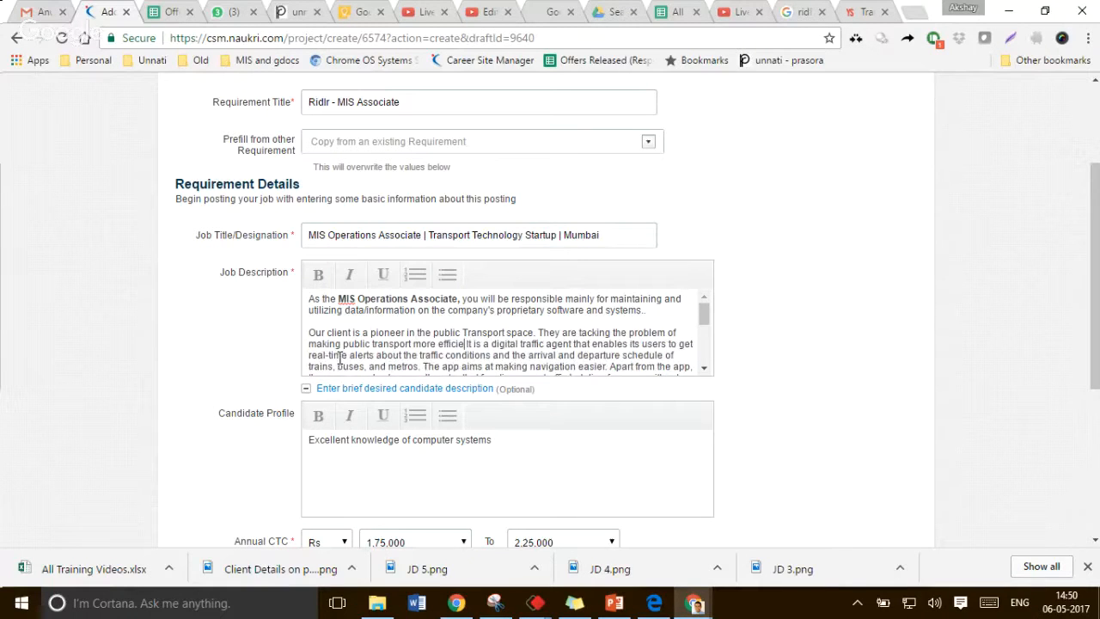
{"action": "type", "text": "nt and"}
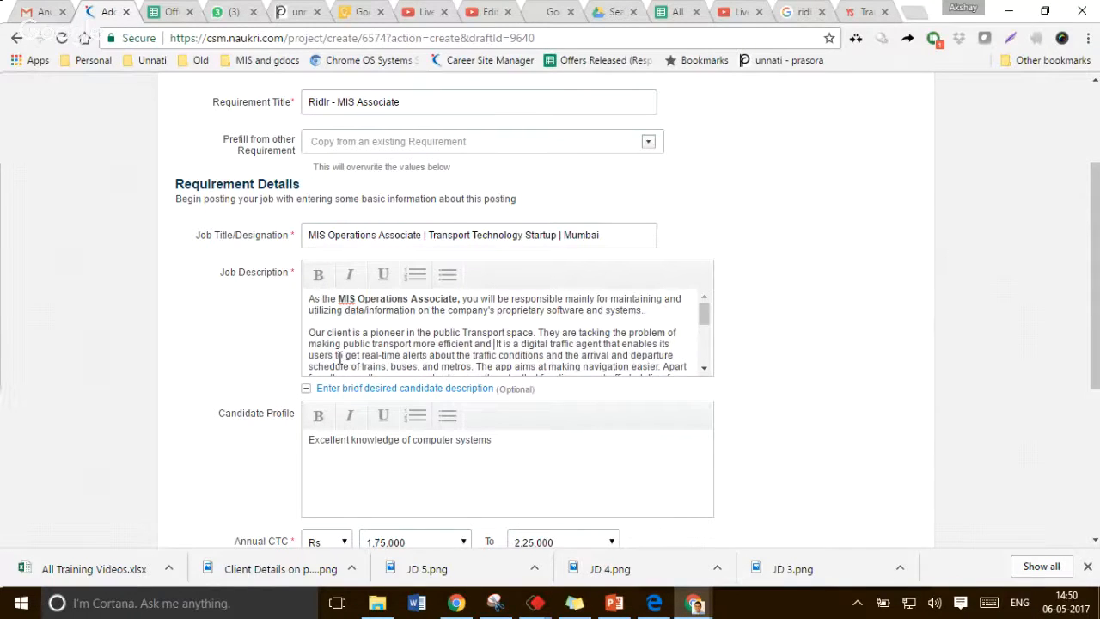
{"action": "key", "text": "BackSpace"}
{"action": "key", "text": "BackSpace"}
{"action": "key", "text": "BackSpace"}
{"action": "key", "text": "BackSpace"}
{"action": "key", "text": "BackSpace"}
{"action": "type", "text": ". "}
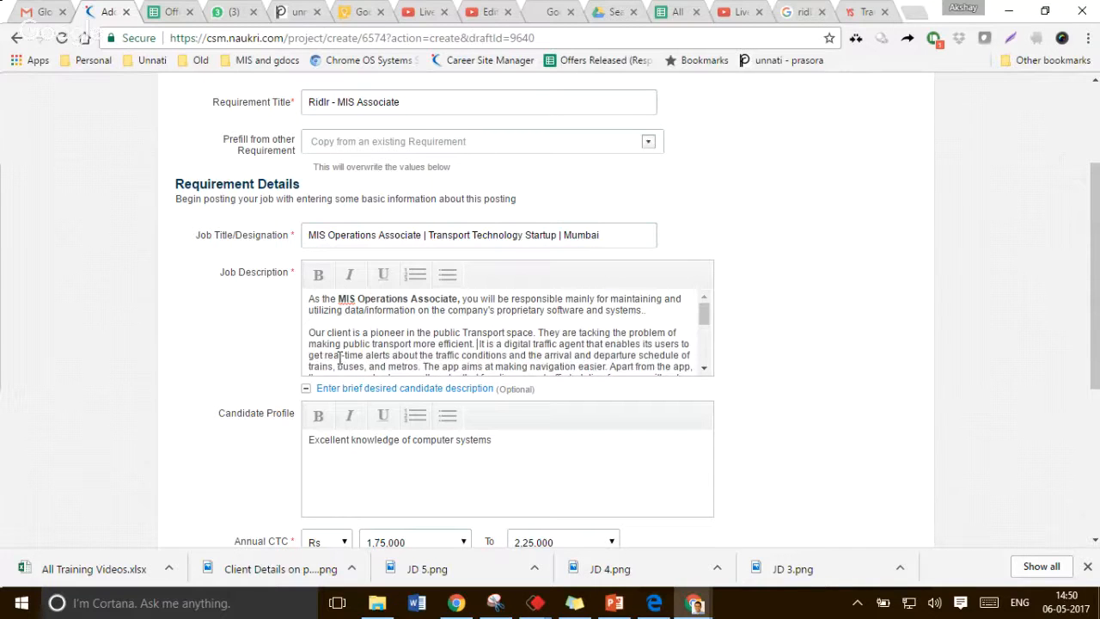
{"action": "type", "text": "The company us"}
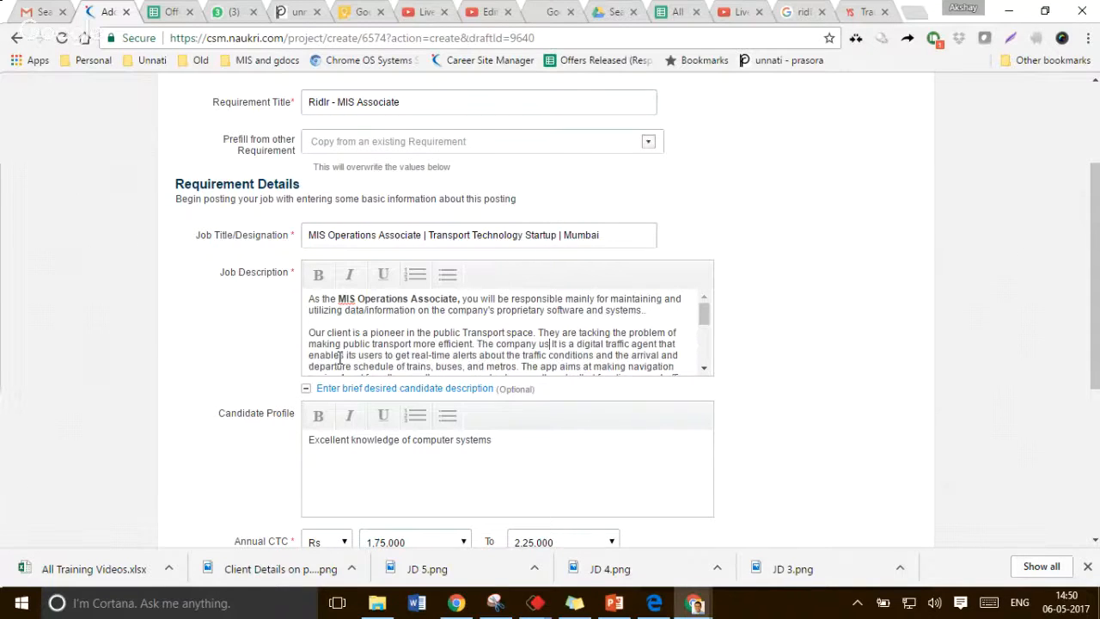
{"action": "type", "text": "es a mix of"}
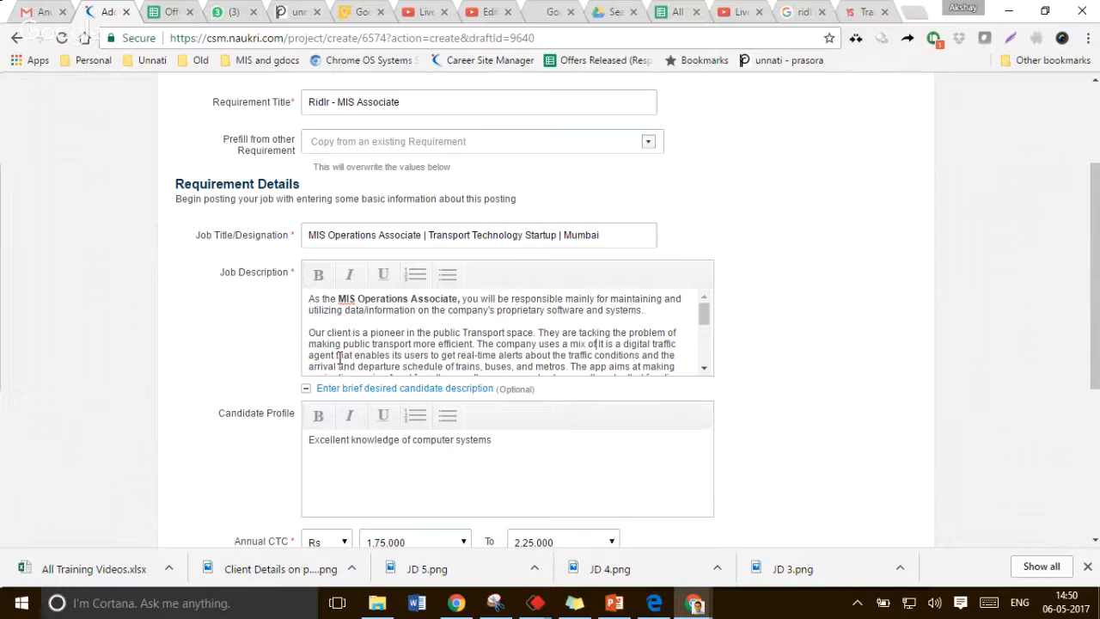
Continue the client paragraph with the sentence "The company uses big data and algorythms to help people"
{"action": "key", "text": "BackSpace"}
{"action": "key", "text": "BackSpace"}
{"action": "key", "text": "BackSpace"}
{"action": "key", "text": "BackSpace"}
{"action": "key", "text": "BackSpace"}
{"action": "key", "text": "BackSpace"}
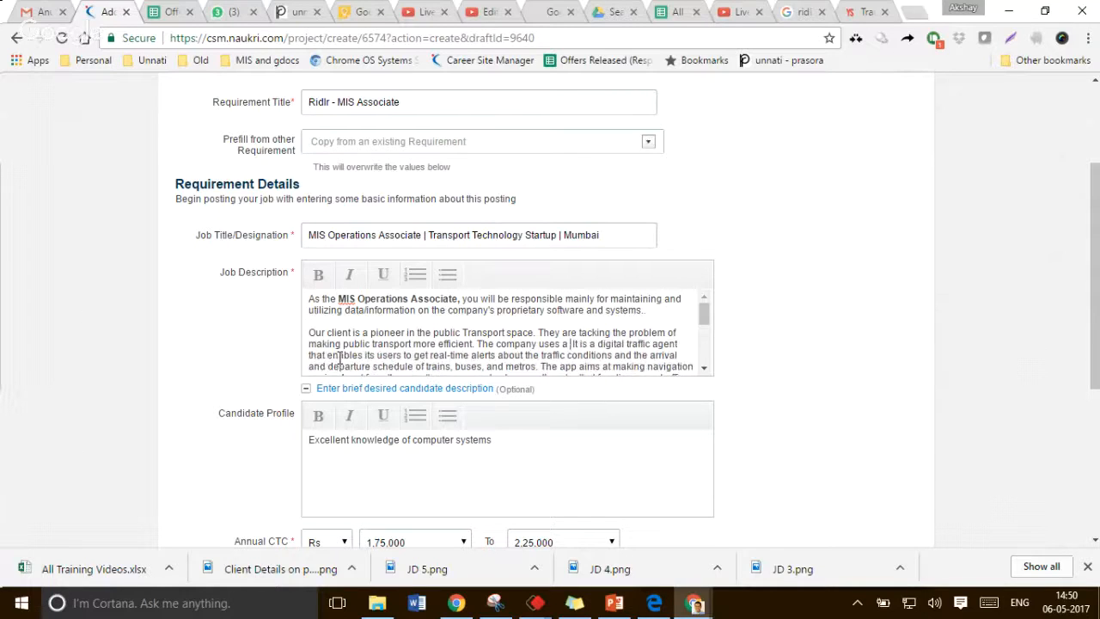
{"action": "key", "text": "BackSpace"}
{"action": "key", "text": "BackSpace"}
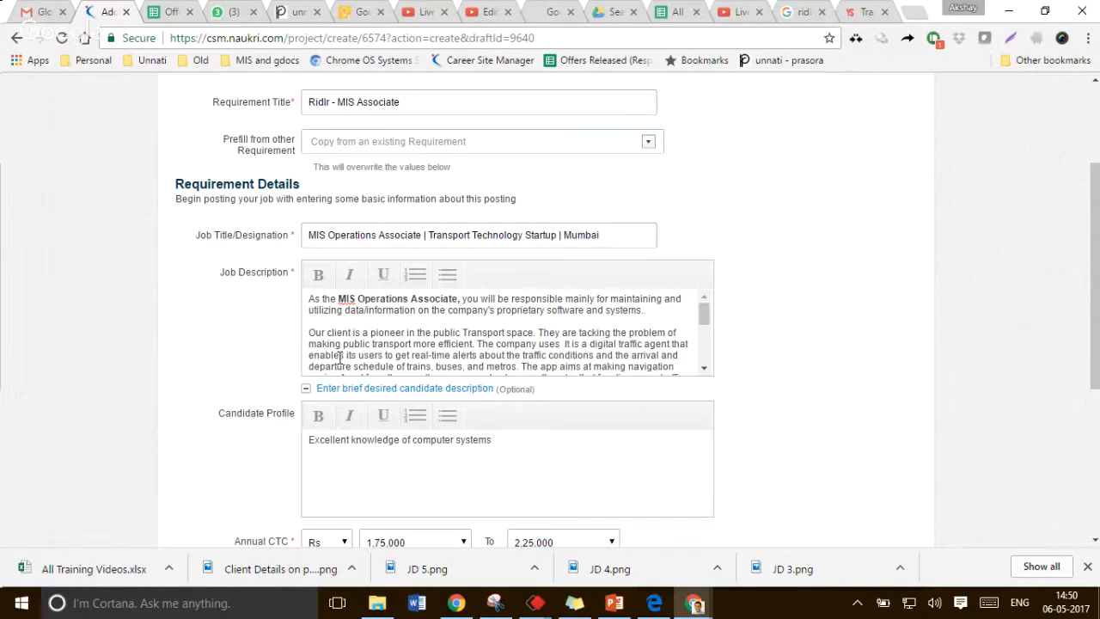
{"action": "type", "text": "big d"}
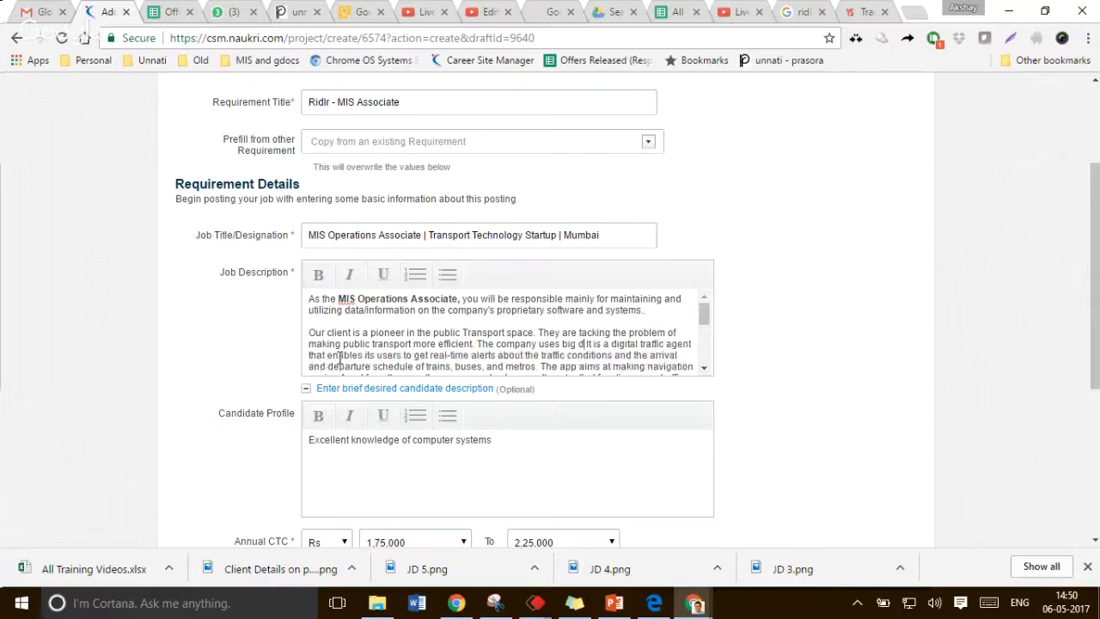
{"action": "type", "text": "ata and a"}
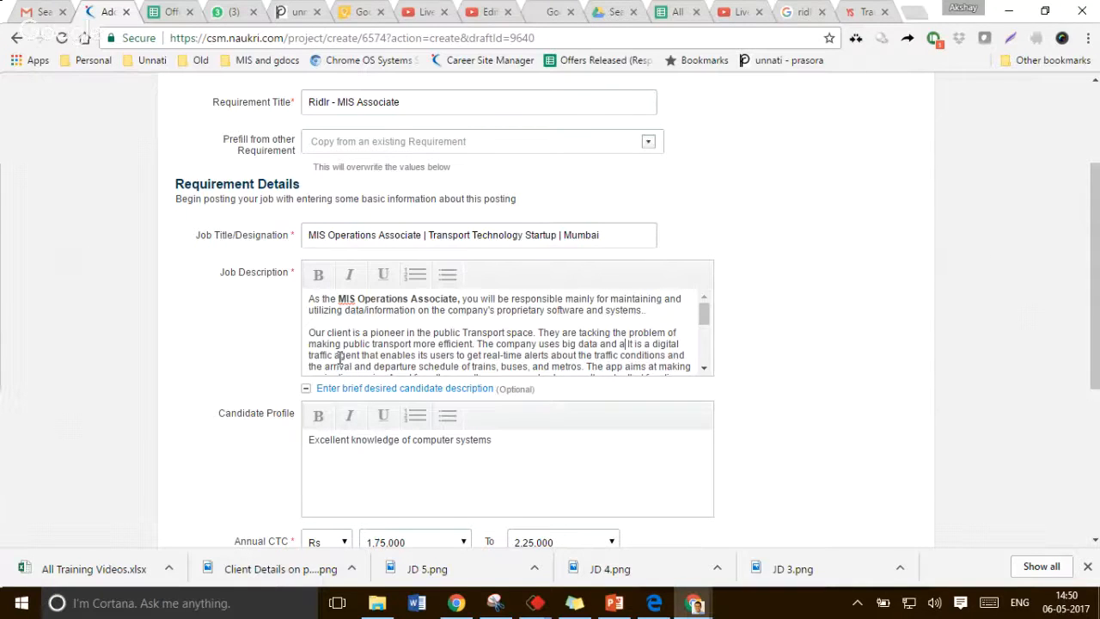
{"action": "type", "text": "lgorythms to "}
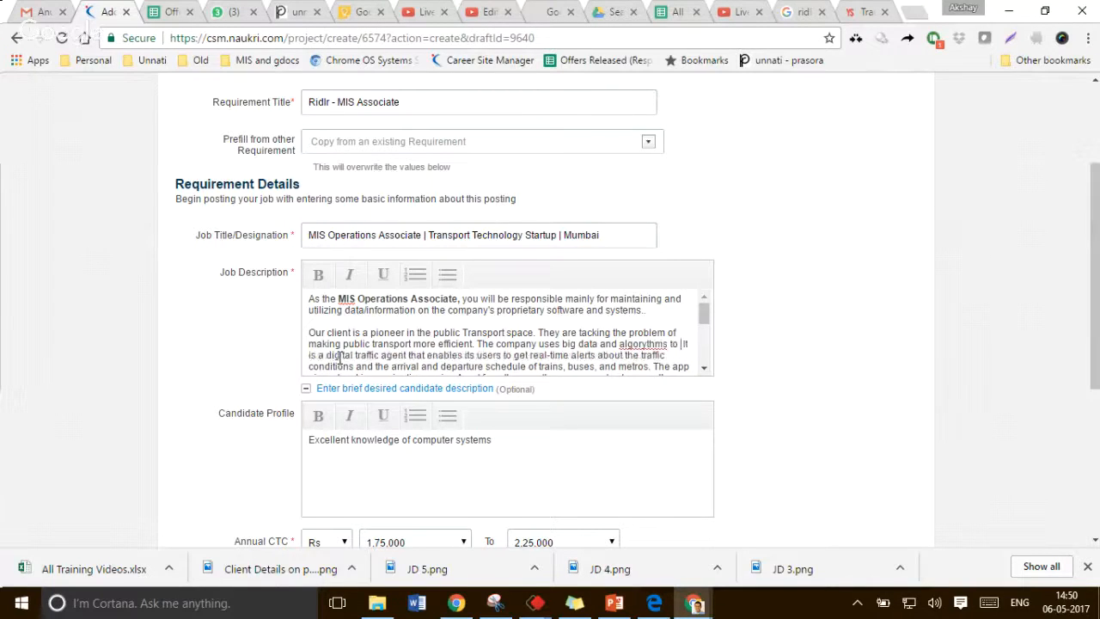
{"action": "type", "text": "help people"}
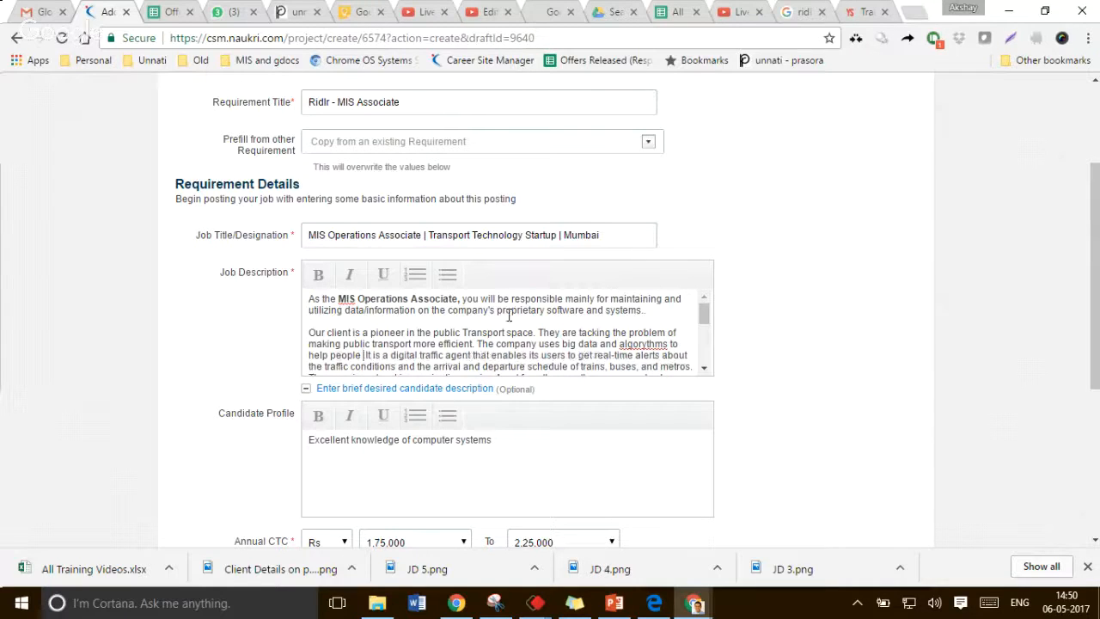
Correct the spelling of "algorythms" to "algorithms"
{"action": "double_click", "coordinate": [645, 343]}
{"action": "double_click", "coordinate": [644, 345]}
{"action": "left_click", "coordinate": [645, 354]}
Extend the sentence with "cut down their travel time, and also offers solutions to help them navigate the various modes of public transport more effectivily."
{"action": "key", "text": "ctrl+Left"}
{"action": "key", "text": "ctrl+Left"}
{"action": "key", "text": "ctrl+Left"}
{"action": "key", "text": "ctrl+Left"}
{"action": "key", "text": "ctrl+Left"}
{"action": "key", "text": "ctrl+Left"}
{"action": "key", "text": "ctrl+Left"}
{"action": "key", "text": "ctrl+Left"}
{"action": "key", "text": "ctrl+Left"}
{"action": "key", "text": "ctrl+Left"}
{"action": "key", "text": "ctrl+Left"}
{"action": "key", "text": "ctrl+Left"}
{"action": "key", "text": "ctrl+Left"}
{"action": "key", "text": "ctrl+Left"}
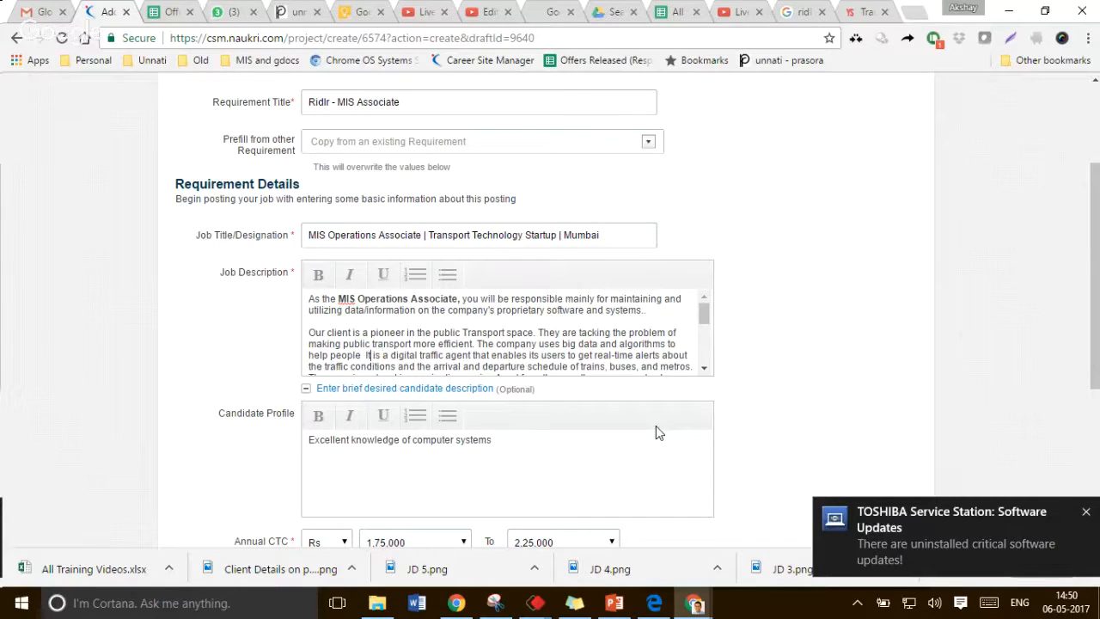
{"action": "key", "text": "ctrl+Left"}
{"action": "type", "text": "cut down "}
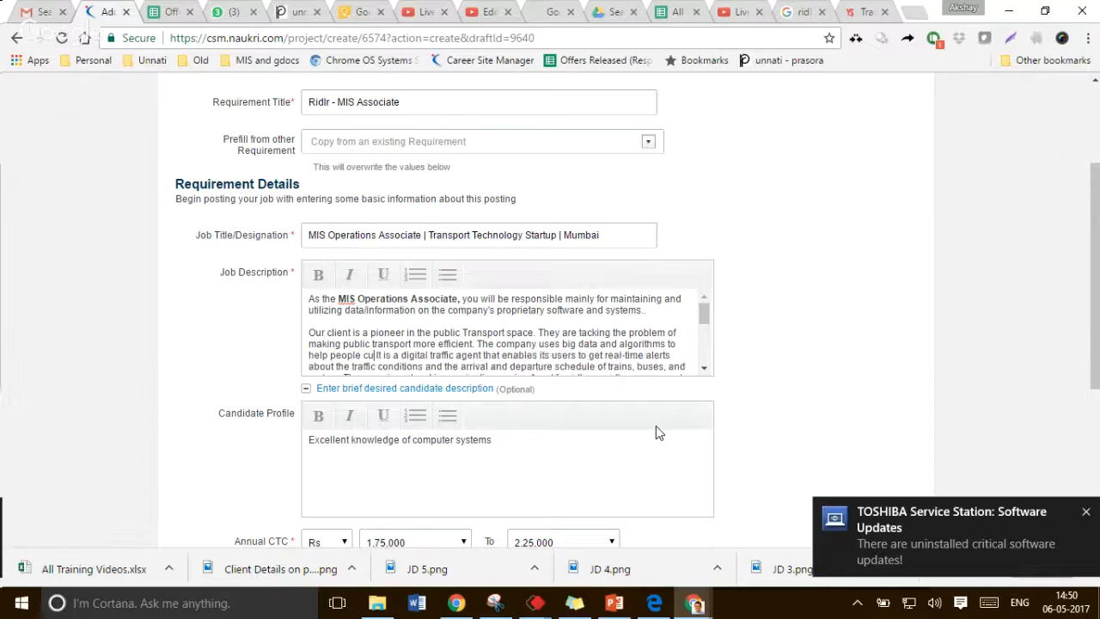
{"action": "type", "text": "their travel "}
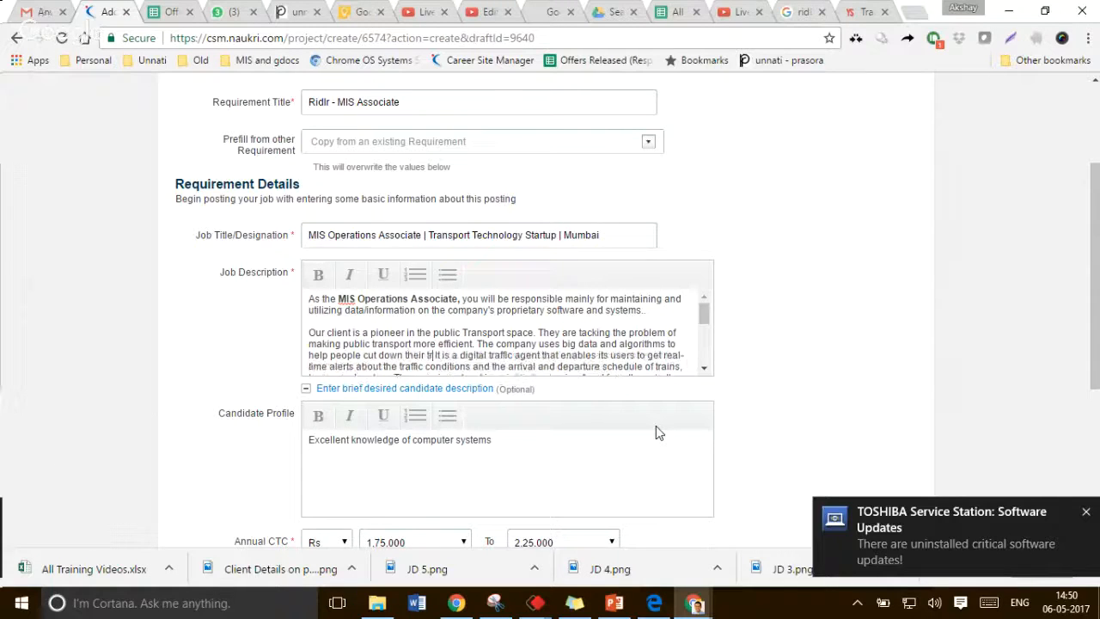
{"action": "type", "text": "time, and also of"}
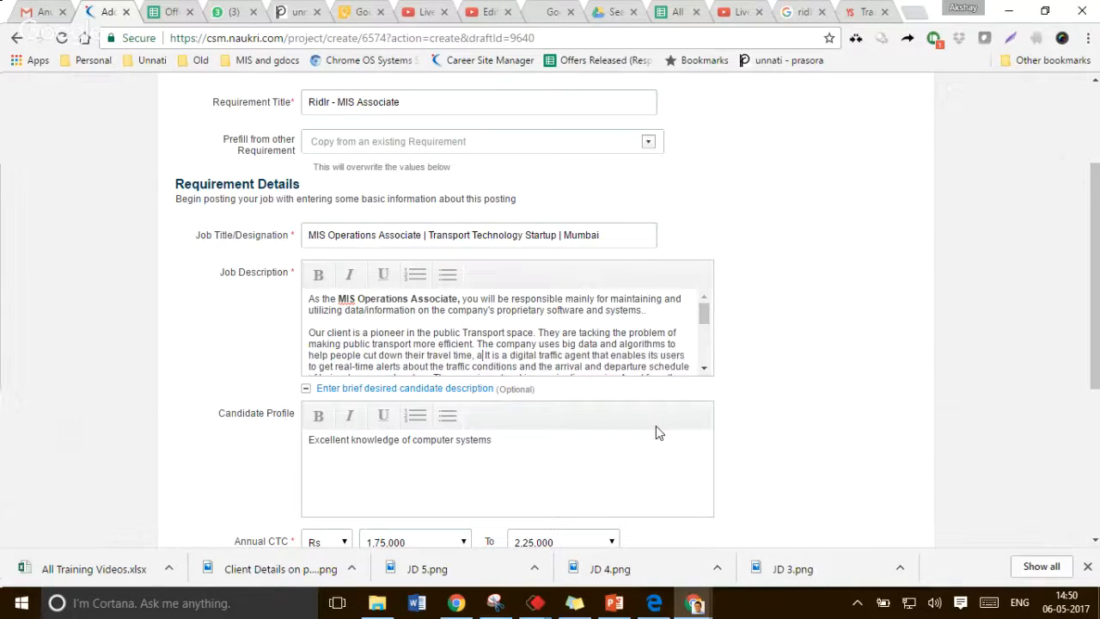
{"action": "type", "text": "fers solutions to"}
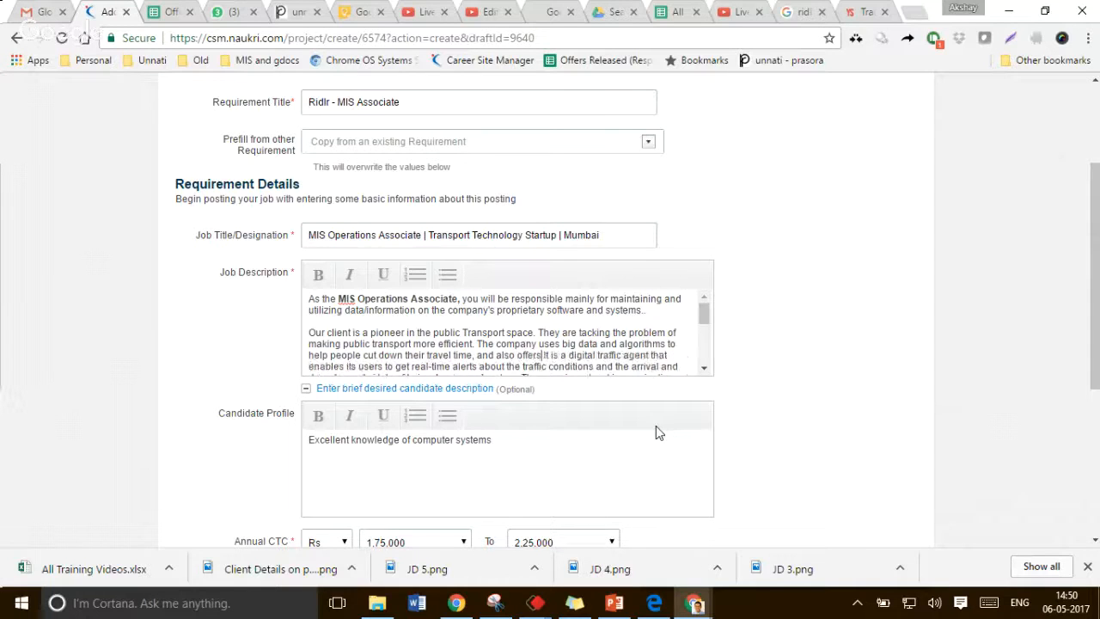
{"action": "type", "text": " help them"}
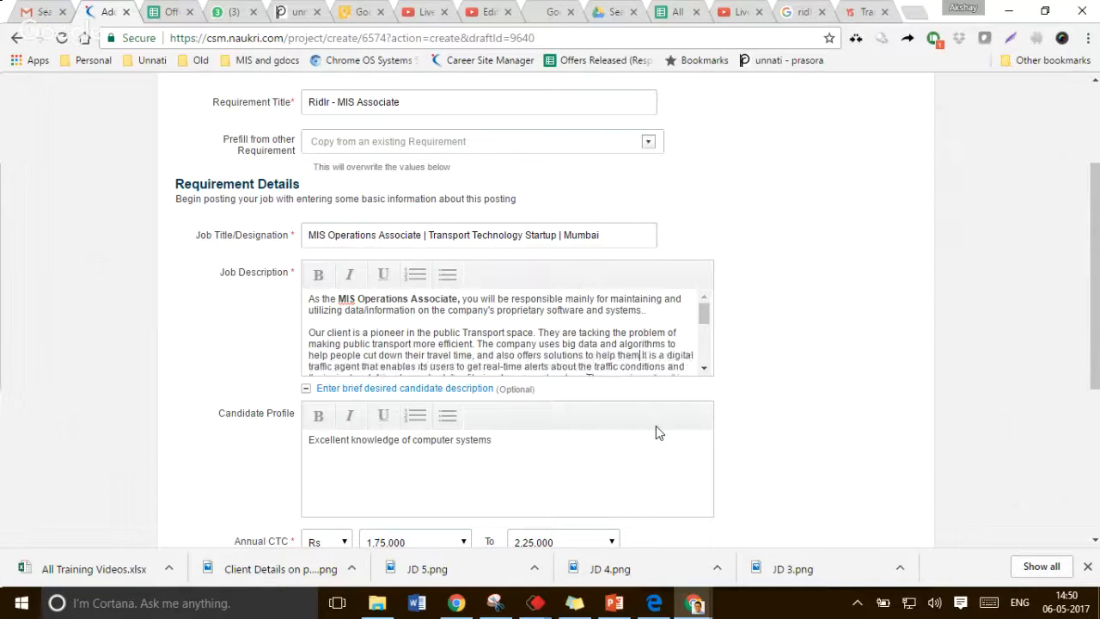
{"action": "type", "text": "igate the va"}
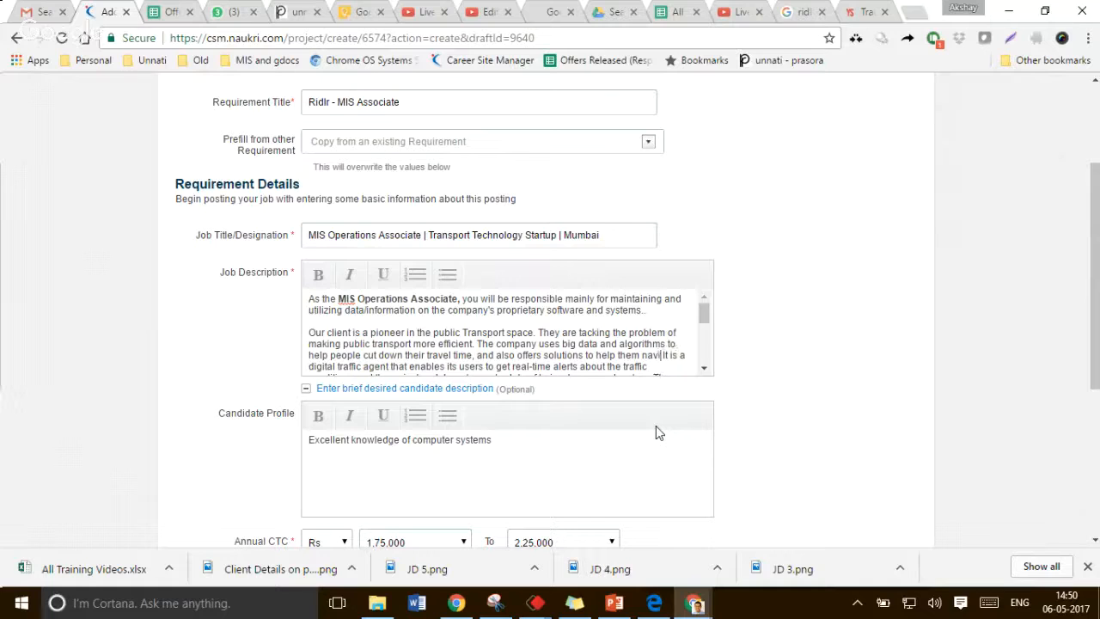
{"action": "type", "text": "rious "}
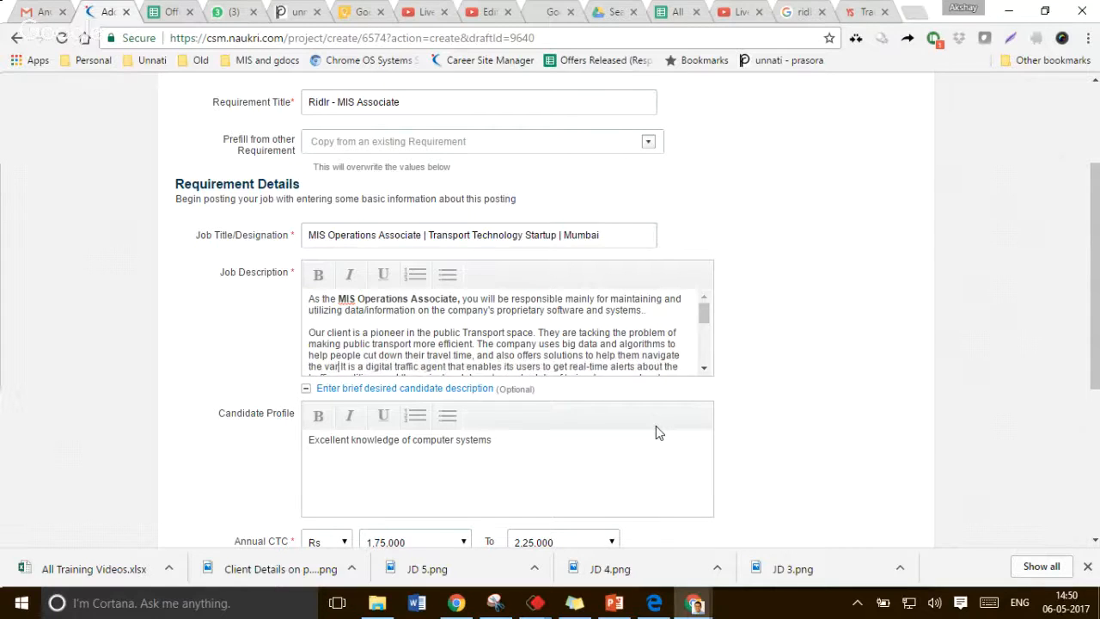
{"action": "type", "text": "modes of pu"}
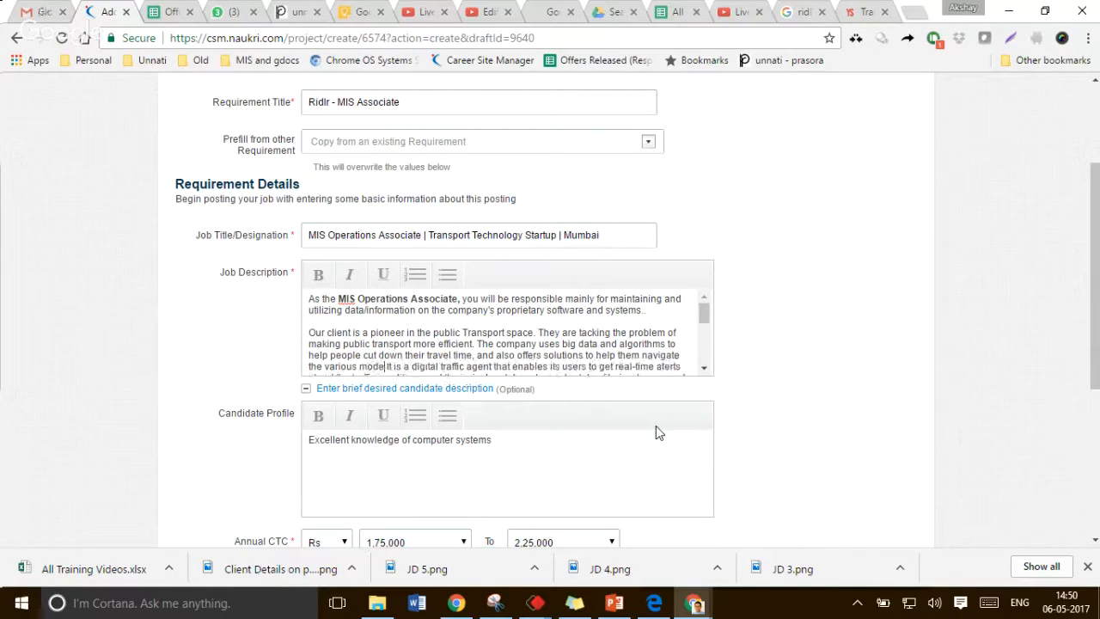
{"action": "type", "text": "blic transport"}
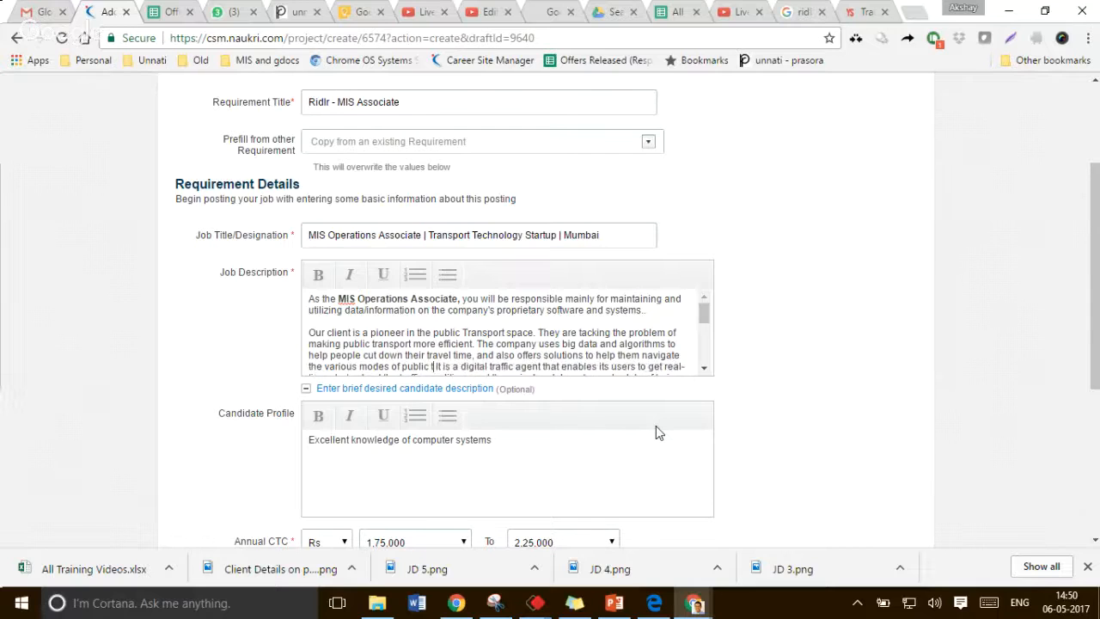
{"action": "key", "text": "BackSpace"}
{"action": "key", "text": "BackSpace"}
{"action": "key", "text": "BackSpace"}
{"action": "key", "text": "BackSpace"}
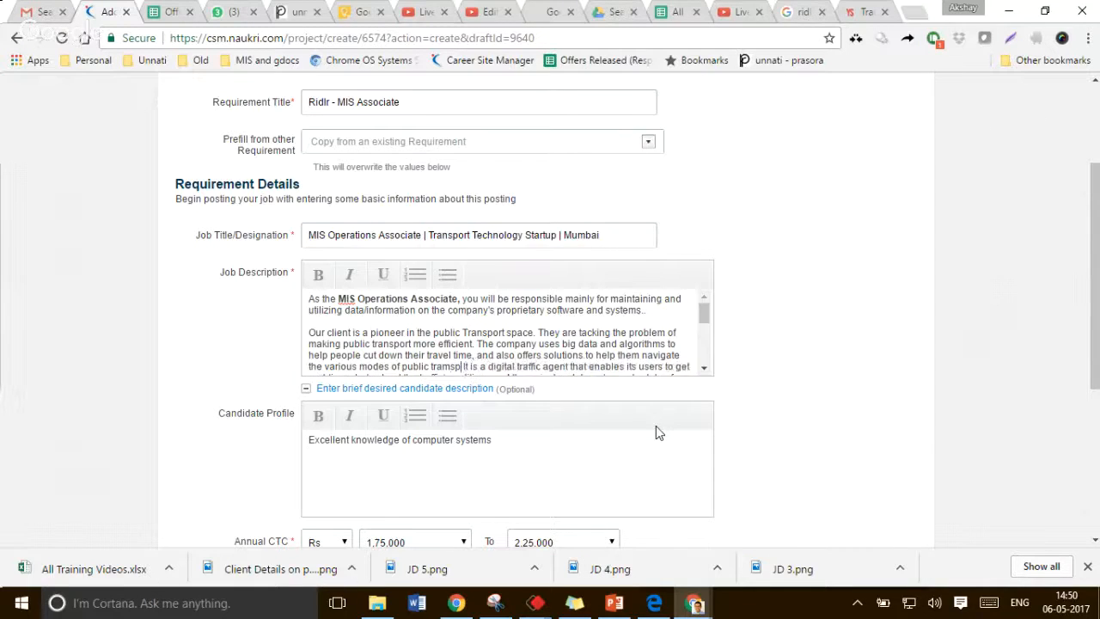
{"action": "type", "text": "trans"}
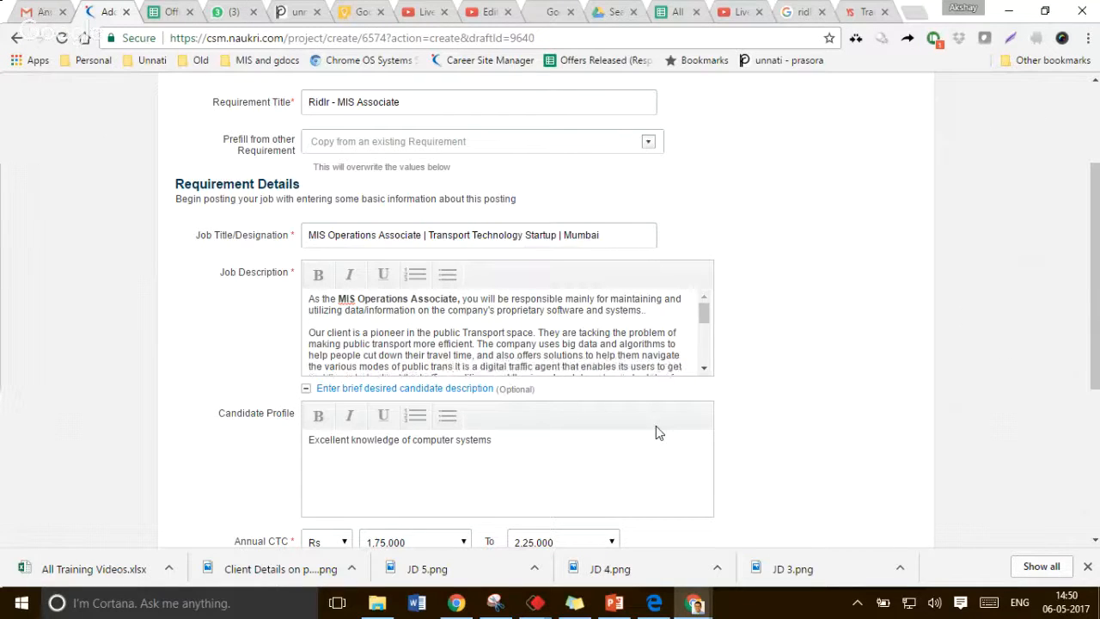
{"action": "type", "text": "port more ef"}
{"action": "type", "text": "fectivlu"}
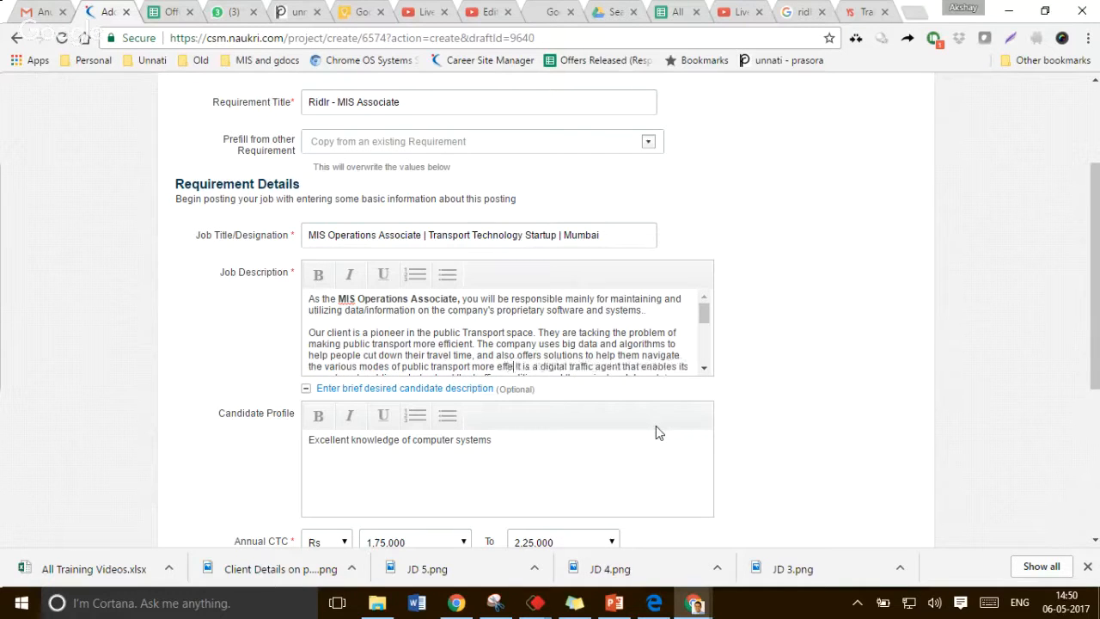
{"action": "key", "text": "BackSpace"}
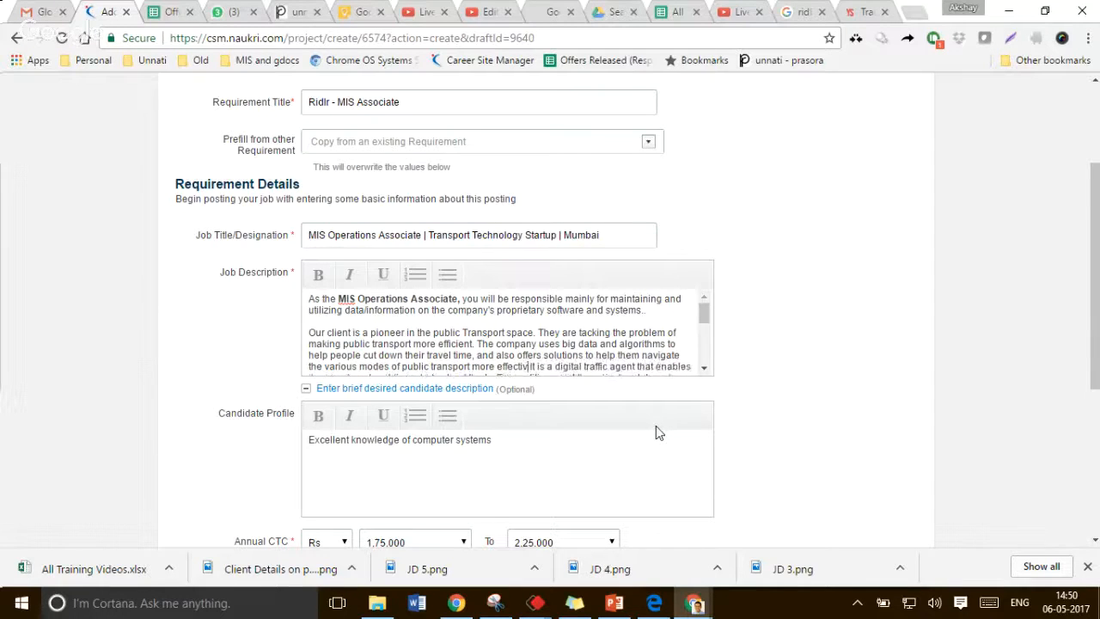
{"action": "type", "text": "y."}
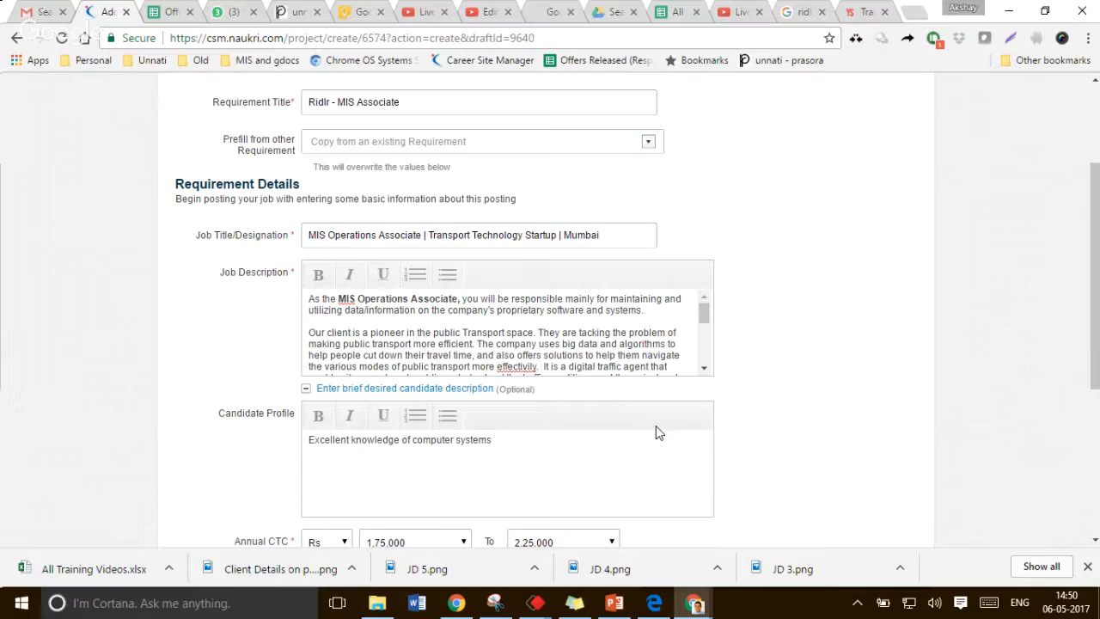
Correct the spelling of "effectivily" to "effectively"
{"action": "double_click", "coordinate": [526, 367]}
{"action": "left_click", "coordinate": [523, 367]}
{"action": "type", "text": "e"}
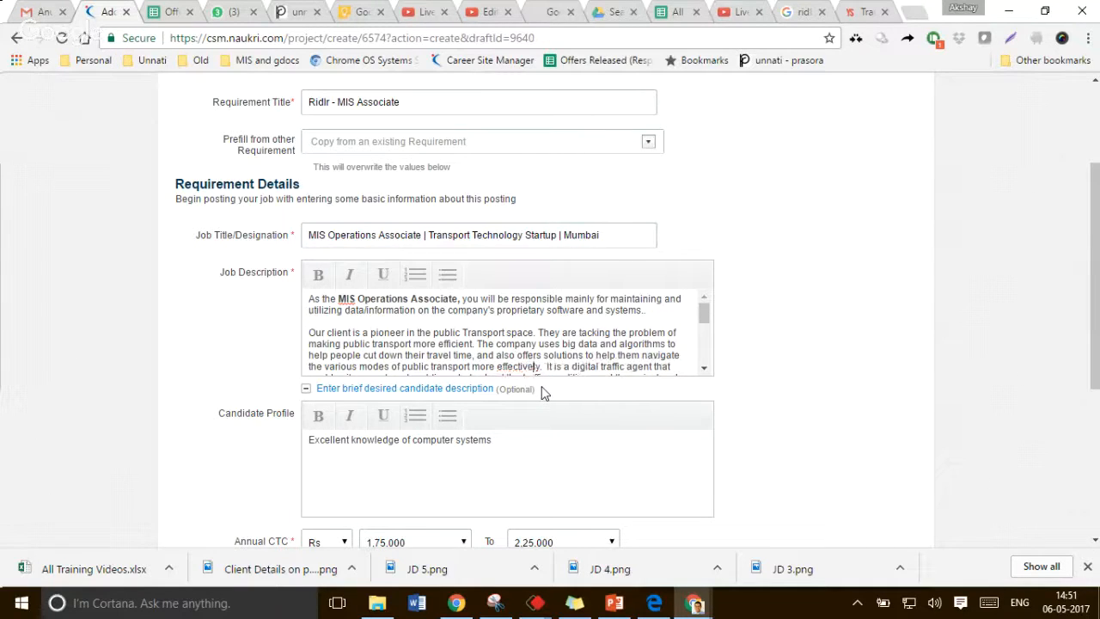
Start a new paragraph and delete the old paragraph beginning "It is a digital traffic agent" describing the app
{"action": "key", "text": "Return"}
{"action": "key", "text": "Return"}
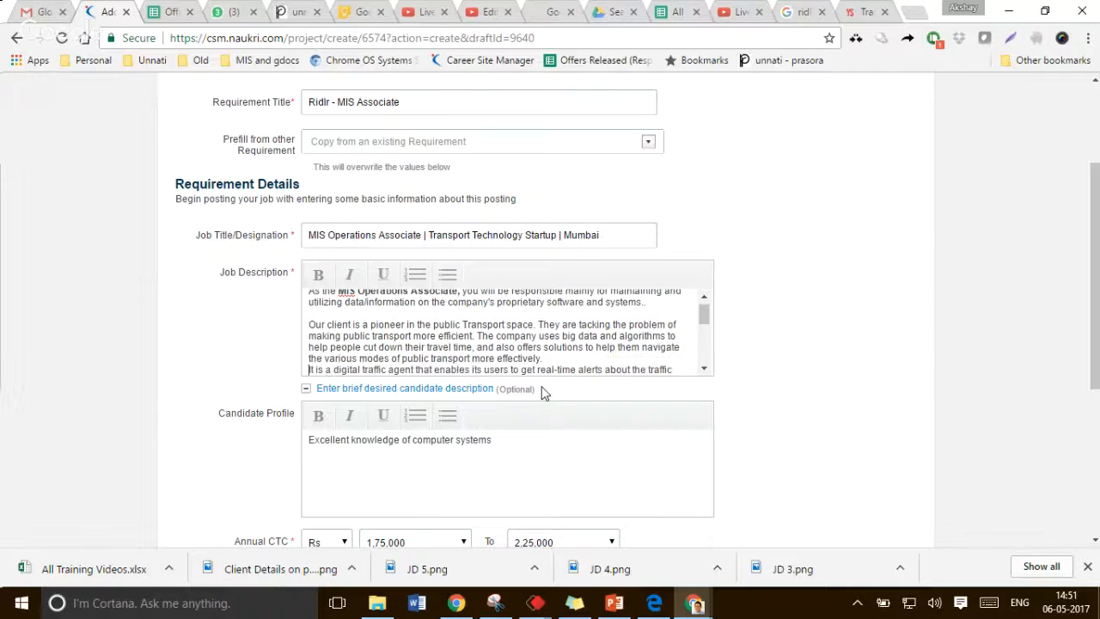
{"action": "key", "text": "shift+Down"}
{"action": "key", "text": "shift+Down"}
{"action": "key", "text": "shift+Down"}
{"action": "key", "text": "shift+Down"}
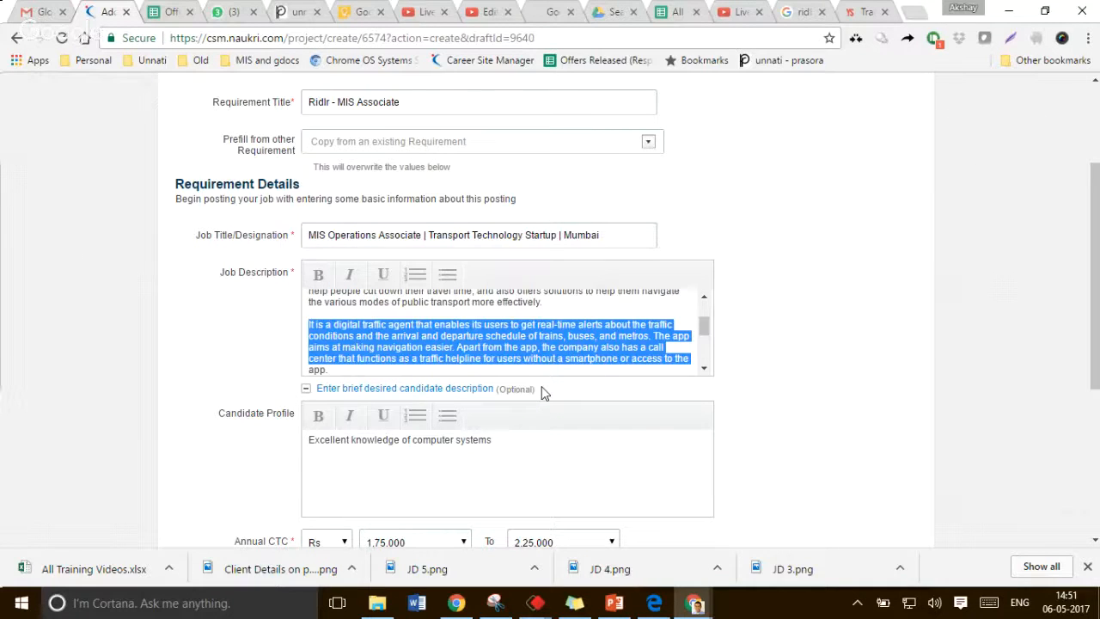
{"action": "key", "text": "shift+Down"}
{"action": "key", "text": "Delete"}
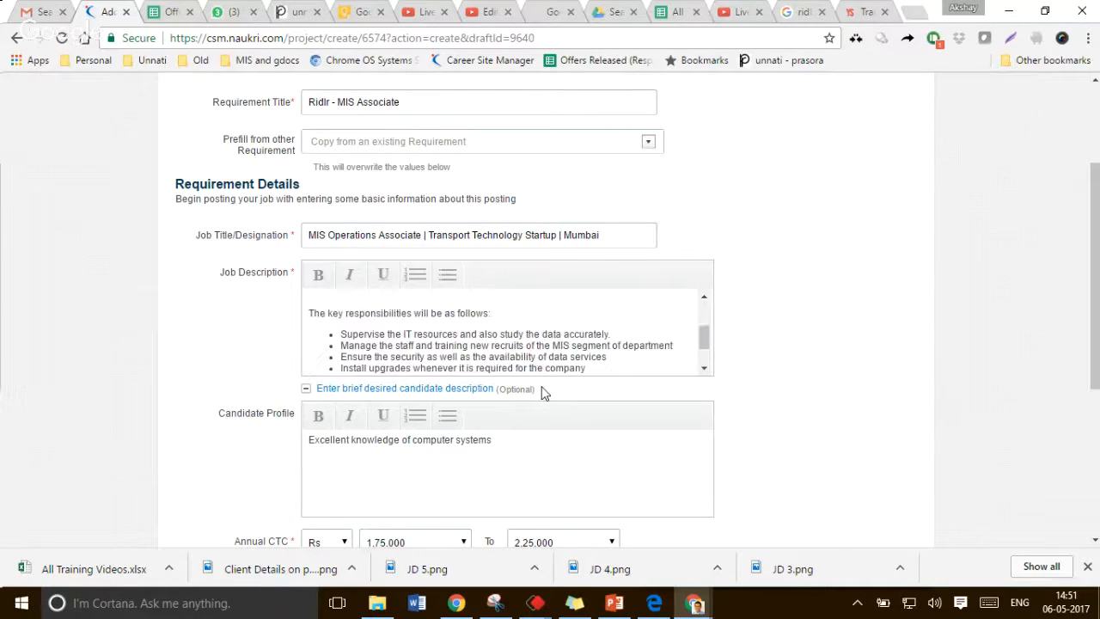
Remove the extra blank line above "The key responsibilities will be as follows:"
{"action": "key", "text": "Up"}
{"action": "key", "text": "Up"}
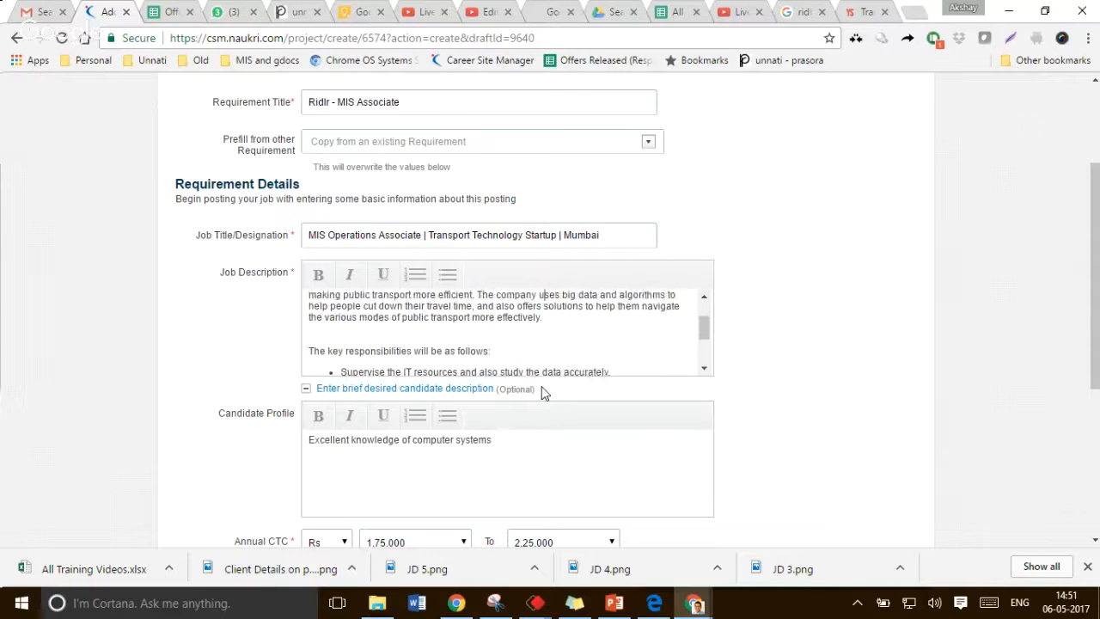
{"action": "key", "text": "Up"}
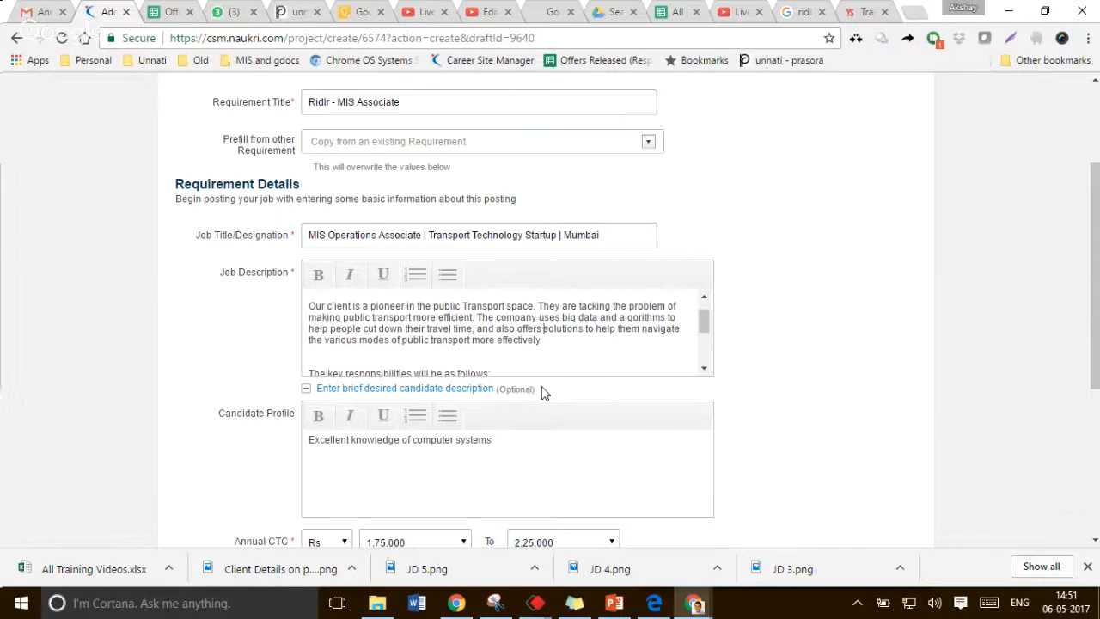
{"action": "key", "text": "Down"}
{"action": "key", "text": "Down"}
{"action": "key", "text": "Down"}
{"action": "key", "text": "Delete"}
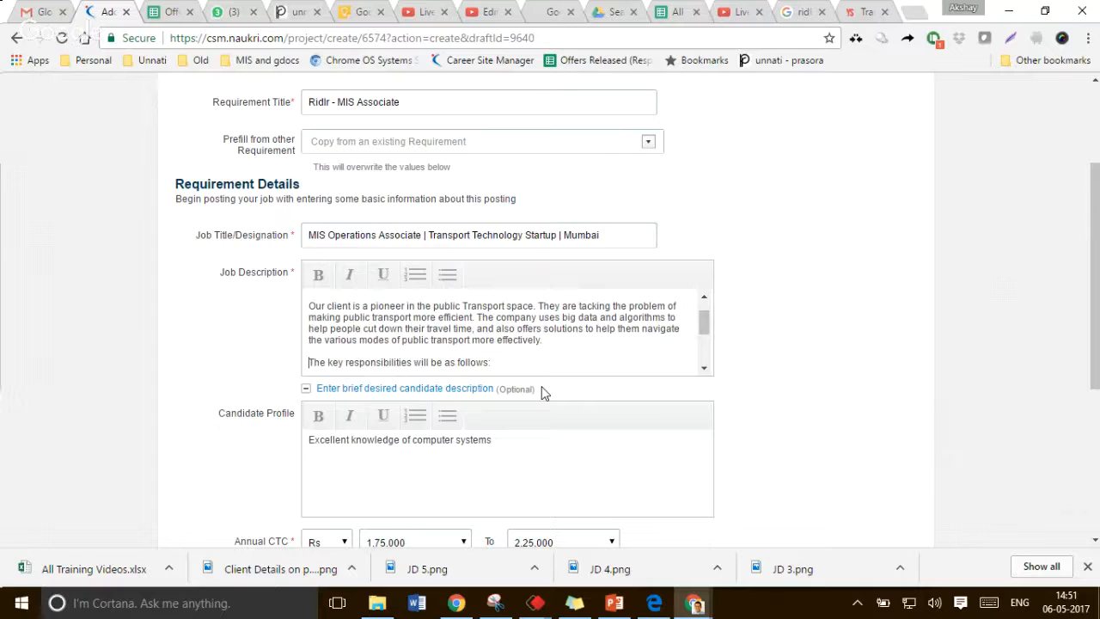
Insert "of the role" after "The key responsibilities" in the responsibilities heading line
{"action": "key", "text": "Down"}
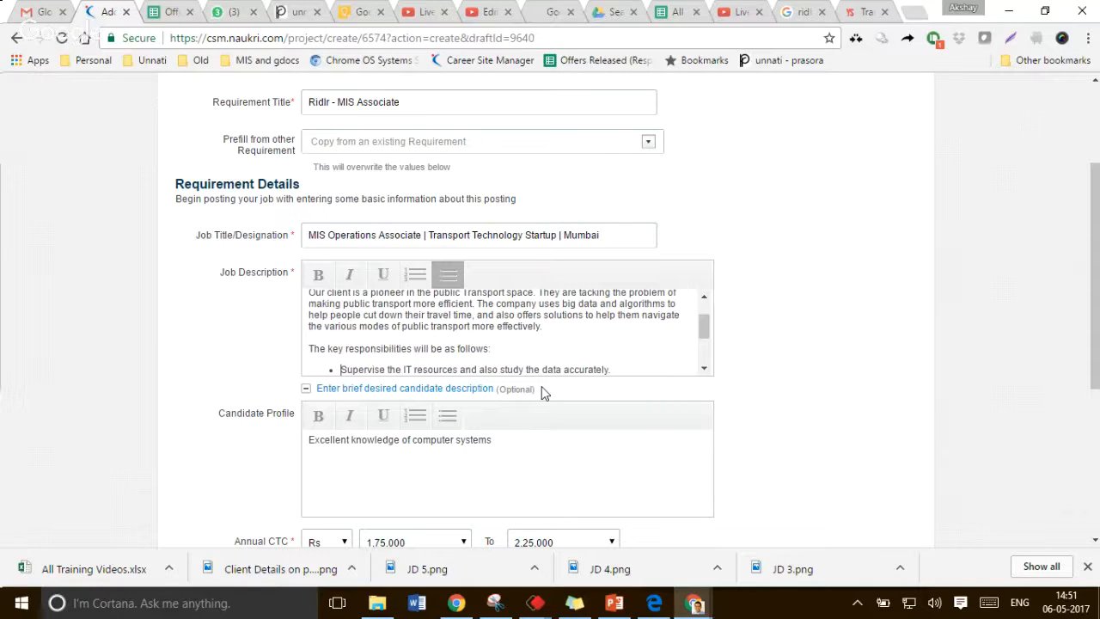
{"action": "key", "text": "Up"}
{"action": "key", "text": "ctrl+Right"}
{"action": "key", "text": "ctrl+Right"}
{"action": "key", "text": "ctrl+Right"}
{"action": "type", "text": "of the role"}
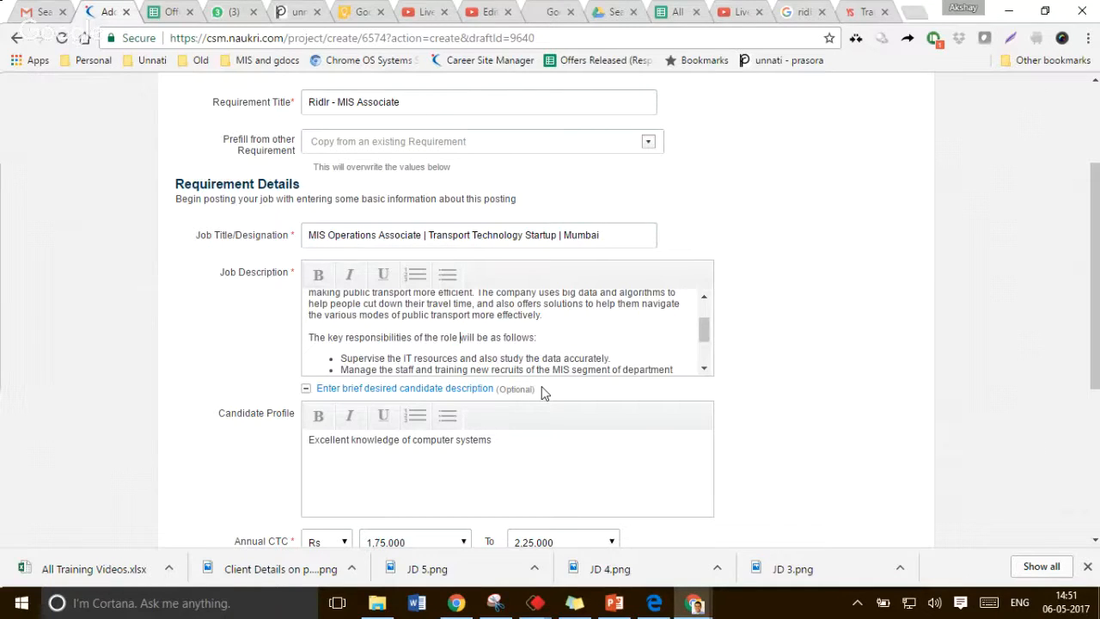
Rewrite the first responsibility bullet as "Manage the inputting of data accurately."
{"action": "key", "text": "Down"}
{"action": "key", "text": "Down"}
{"action": "key", "text": "Down"}
{"action": "key", "text": "Down"}
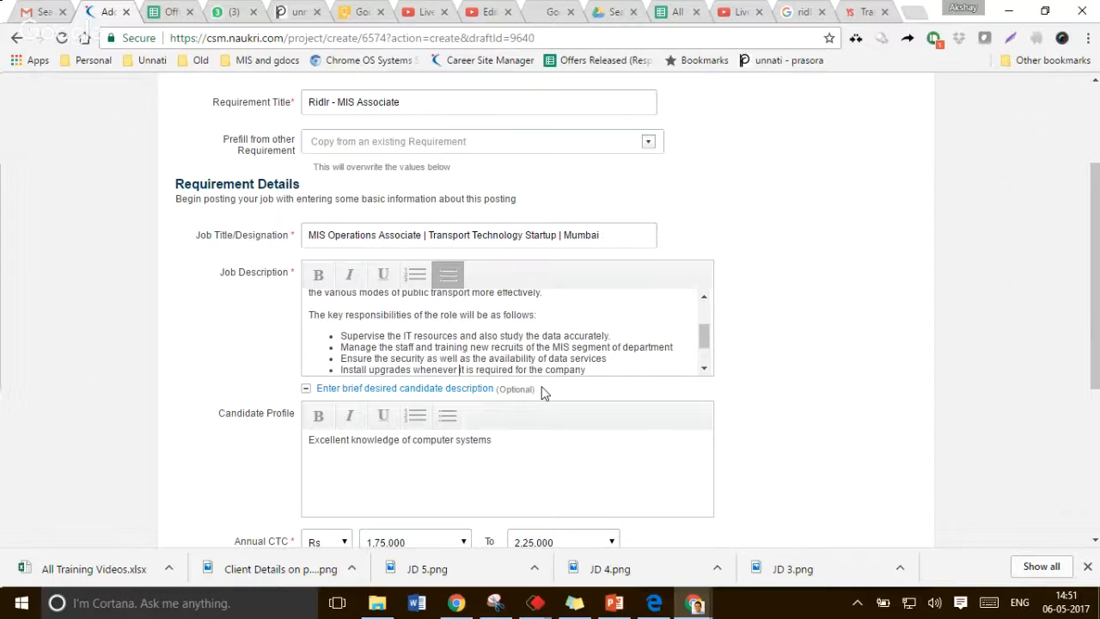
{"action": "key", "text": "Down"}
{"action": "key", "text": "Up"}
{"action": "key", "text": "Up"}
{"action": "key", "text": "Up"}
{"action": "key", "text": "Up"}
{"action": "key", "text": "ctrl+Right"}
{"action": "key", "text": "ctrl+Right"}
{"action": "key", "text": "ctrl+Right"}
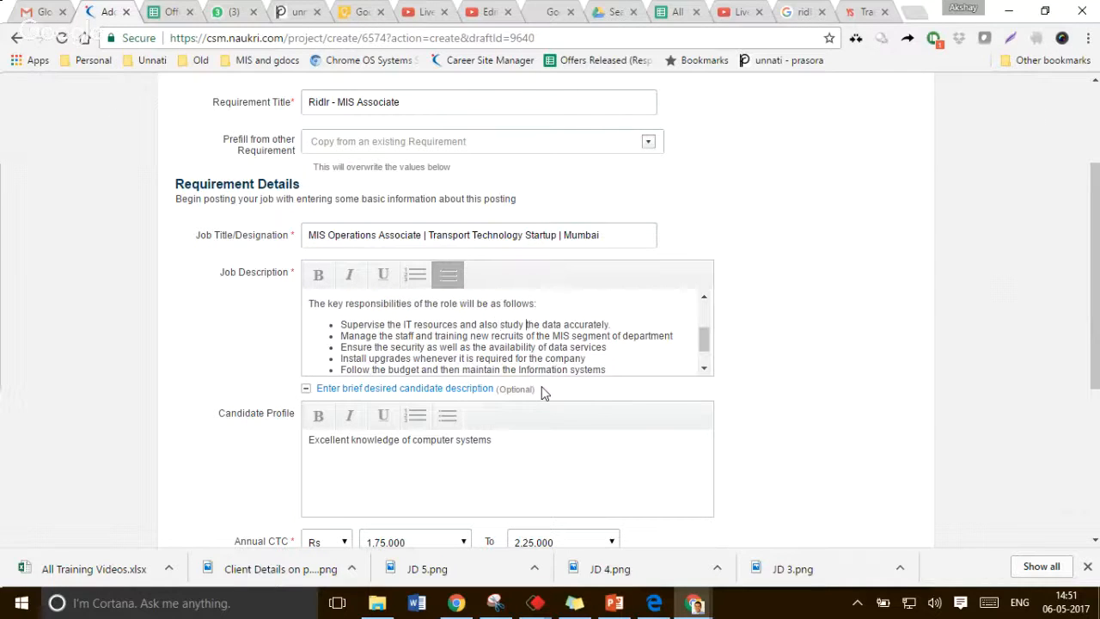
{"action": "key", "text": "ctrl+shift+Left"}
{"action": "key", "text": "ctrl+shift+Left"}
{"action": "key", "text": "ctrl+shift+Left"}
{"action": "key", "text": "ctrl+shift+Left"}
{"action": "key", "text": "ctrl+shift+Left"}
{"action": "key", "text": "ctrl+shift+Left"}
{"action": "key", "text": "ctrl+shift+Left"}
{"action": "key", "text": "ctrl+shift+Left"}
{"action": "key", "text": "ctrl+shift+Right"}
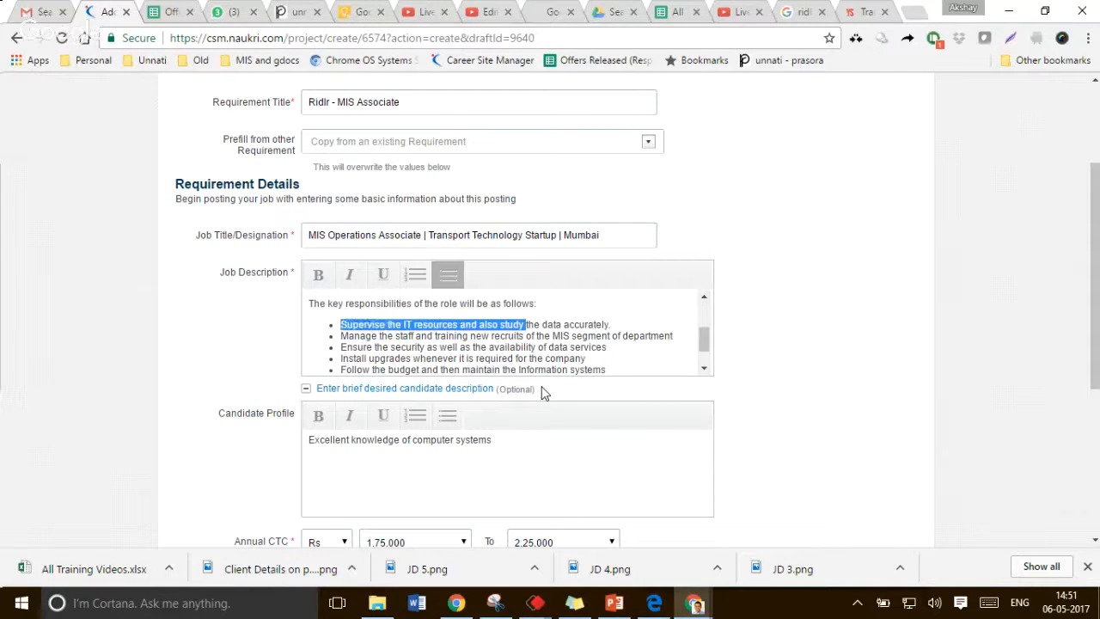
{"action": "type", "text": "Manage the i"}
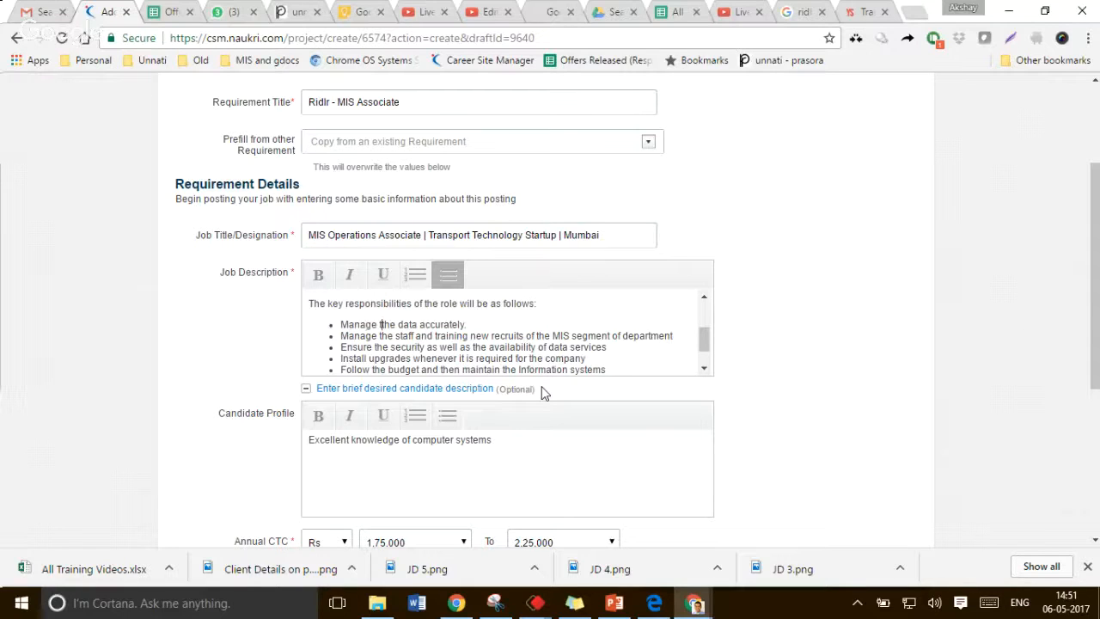
{"action": "type", "text": "nputting of ac"}
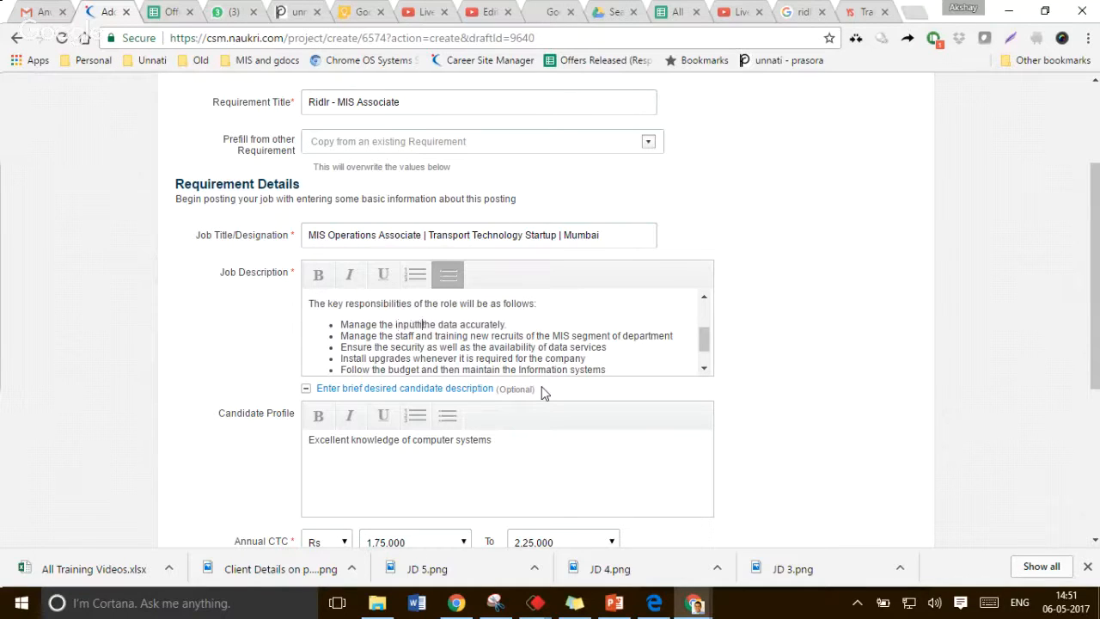
{"action": "type", "text": "curate"}
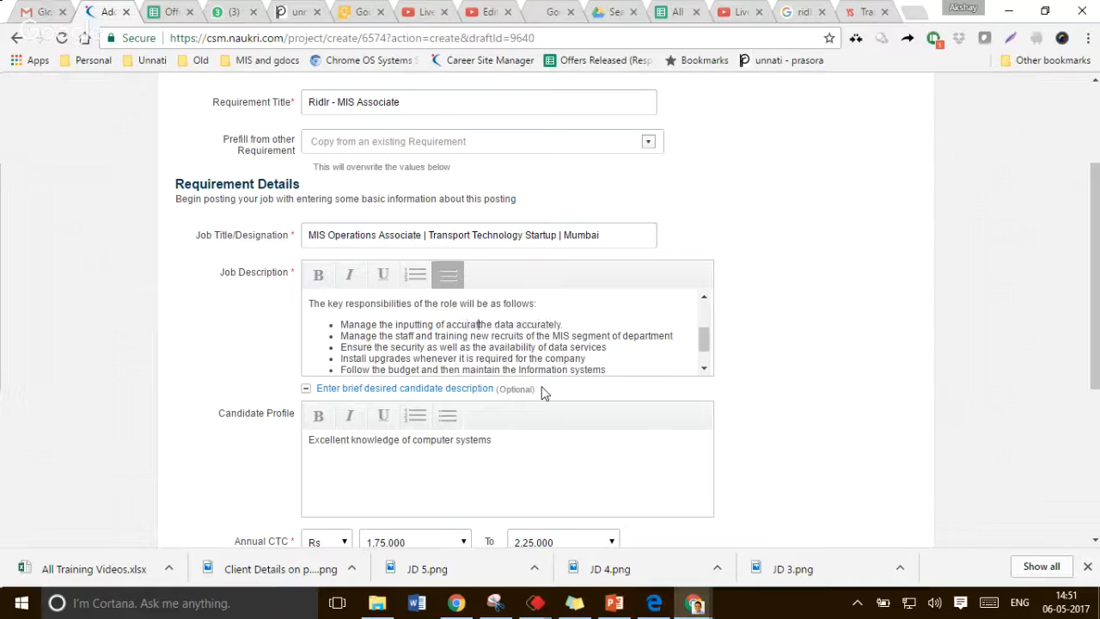
{"action": "key", "text": "ctrl+Right"}
{"action": "key", "text": "ctrl+Left"}
{"action": "key", "text": "ctrl+Left"}
{"action": "key", "text": "ctrl+shift+Right"}
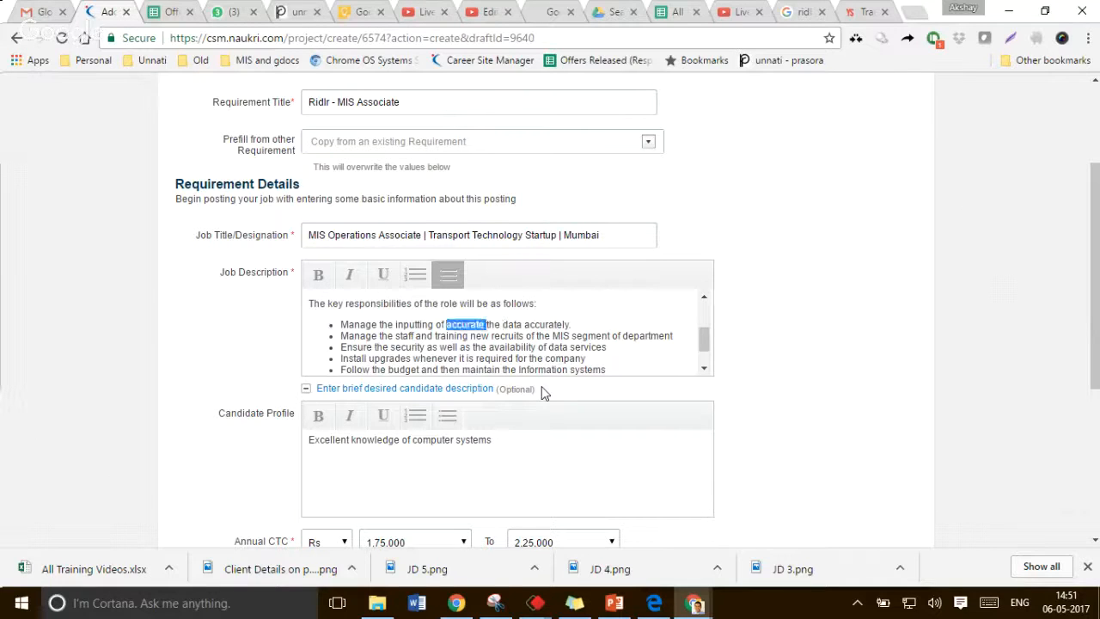
{"action": "key", "text": "BackSpace"}
{"action": "key", "text": "ctrl+Right"}
{"action": "key", "text": "ctrl+Right"}
{"action": "key", "text": "ctrl+shift+Left"}
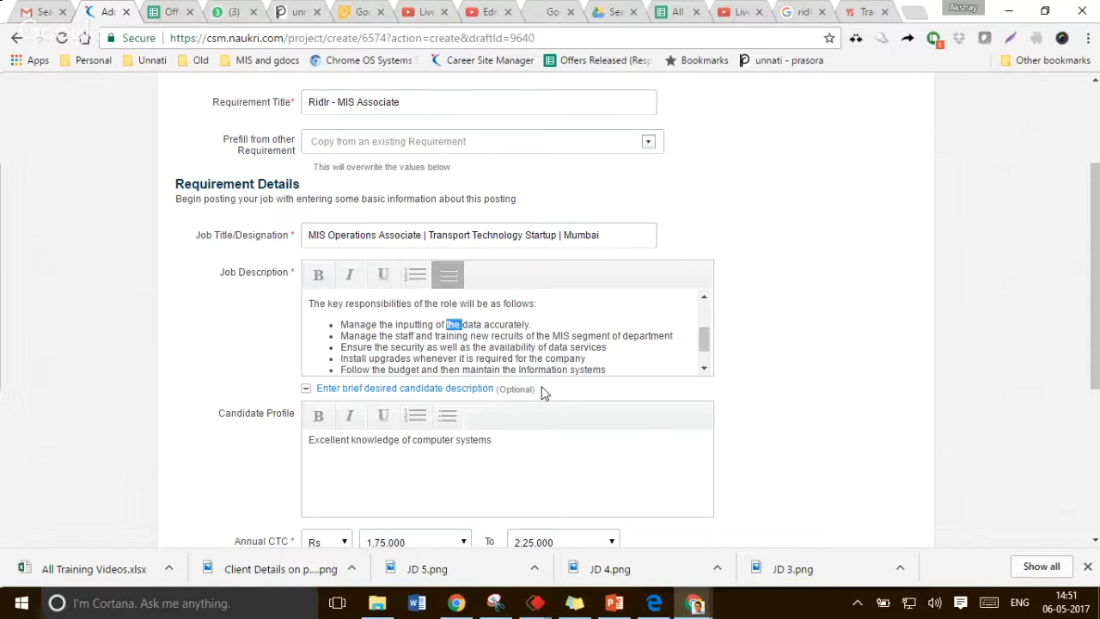
{"action": "key", "text": "BackSpace"}
Delete the bullet about managing staff and training new recruits of the MIS segment
{"action": "key", "text": "Down"}
{"action": "key", "text": "ctrl+Left"}
{"action": "key", "text": "ctrl+Left"}
{"action": "key", "text": "ctrl+Left"}
{"action": "key", "text": "shift+End"}
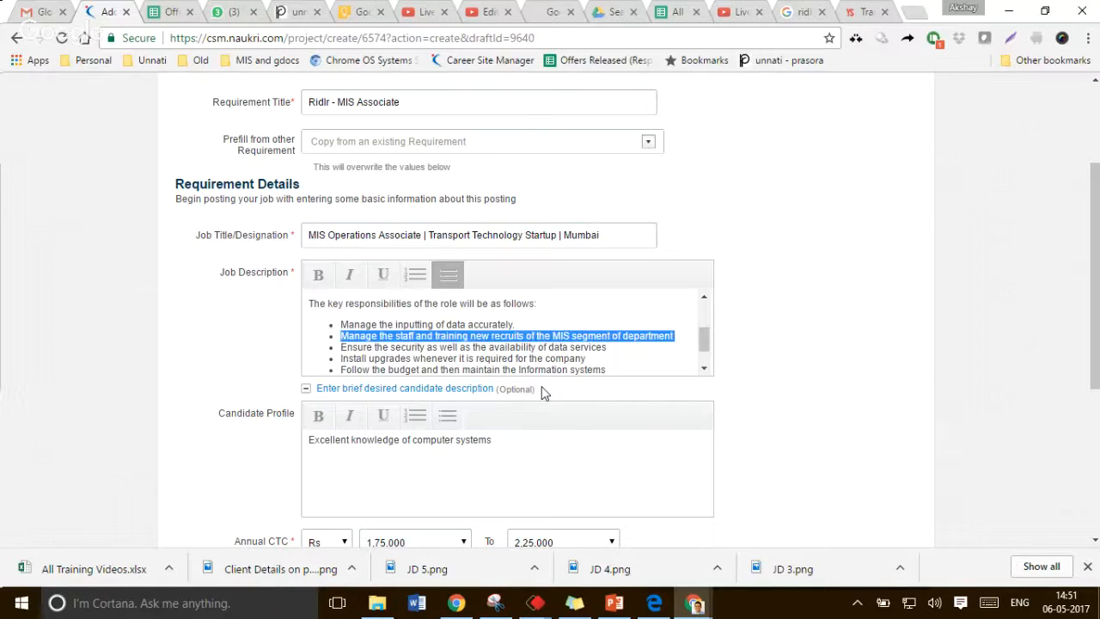
{"action": "key", "text": "Delete"}
Replace the upgrades and budget bullets with a single bullet "Maintain the Information systems"
{"action": "key", "text": "Down"}
{"action": "key", "text": "shift+Down"}
{"action": "key", "text": "shift+Down"}
{"action": "key", "text": "ctrl+shift+Right"}
{"action": "key", "text": "ctrl+shift+Right"}
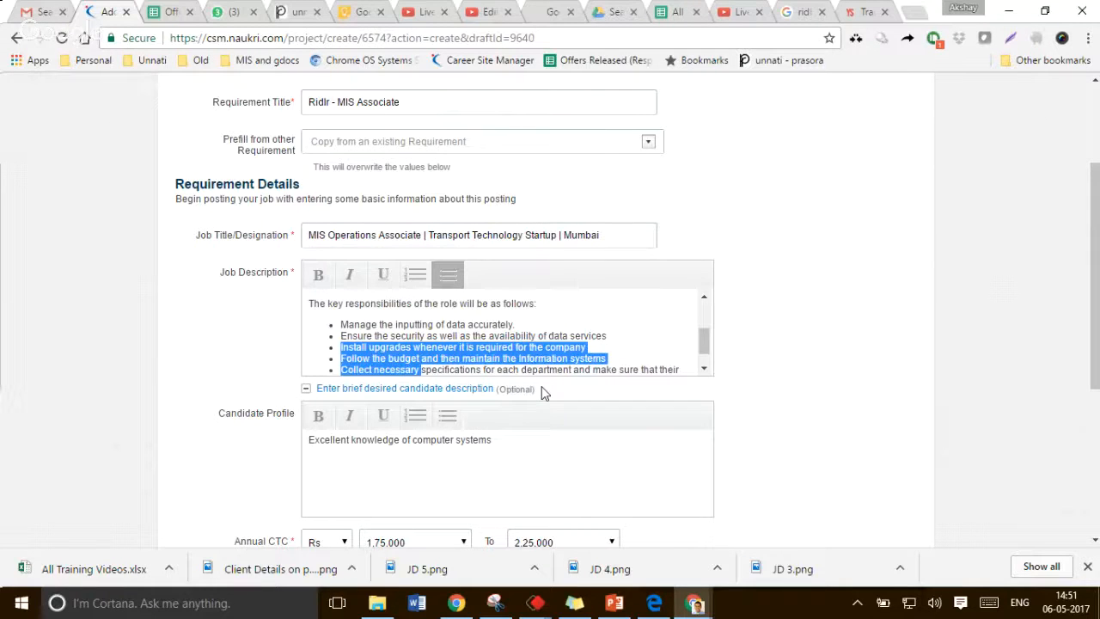
{"action": "key", "text": "ctrl+shift+Left"}
{"action": "key", "text": "ctrl+shift+Left"}
{"action": "key", "text": "ctrl+shift+Left"}
{"action": "key", "text": "ctrl+shift+Left"}
{"action": "key", "text": "ctrl+shift+Left"}
{"action": "key", "text": "ctrl+shift+Left"}
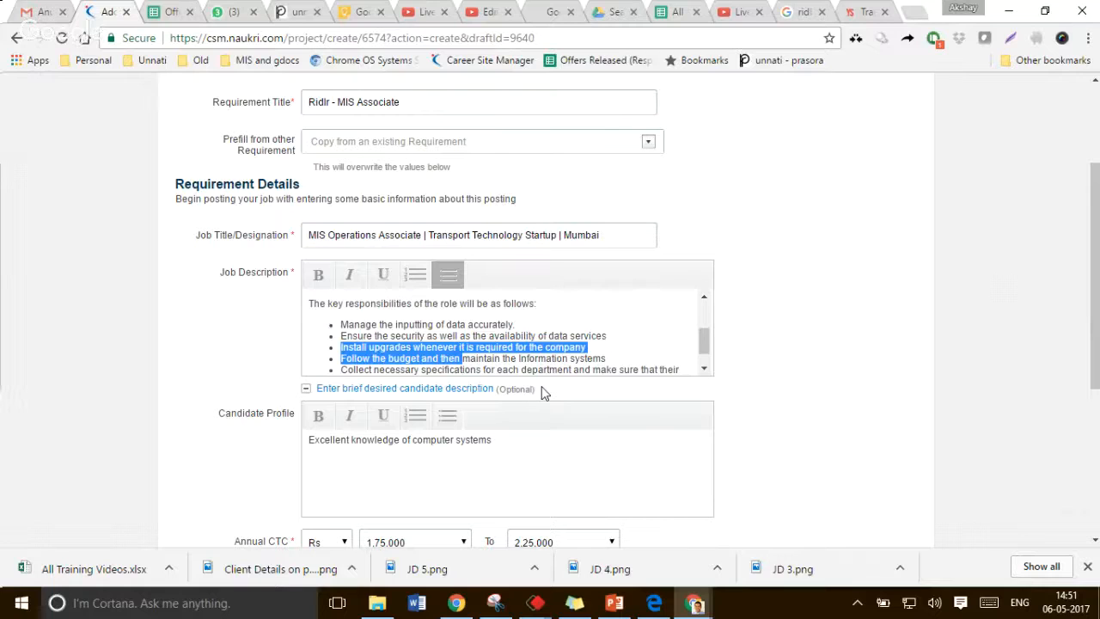
{"action": "key", "text": "BackSpace"}
{"action": "key", "text": "Delete"}
{"action": "type", "text": "M"}
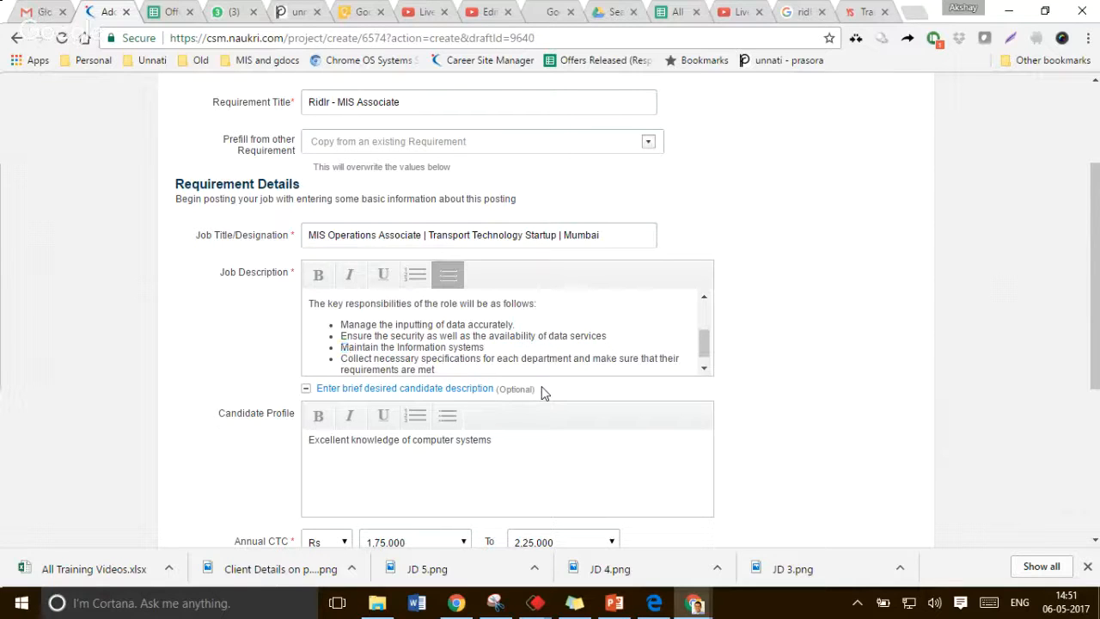
Change the last bullet to "Collect necessary information in the required format"
{"action": "key", "text": "ctrl+shift+End"}
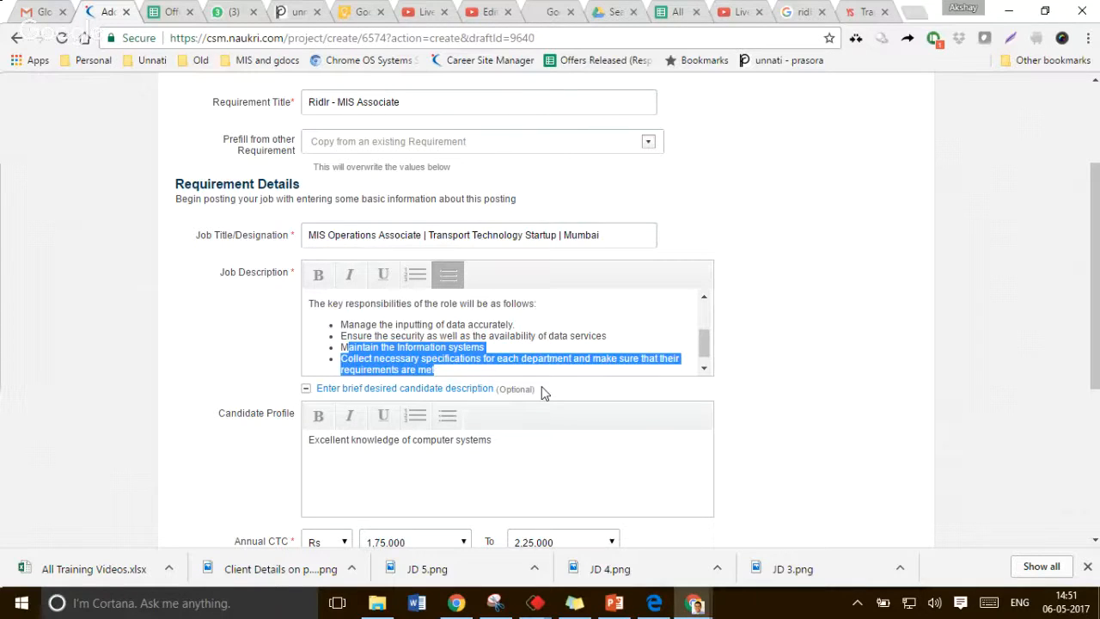
{"action": "key", "text": "ctrl+shift+Right"}
{"action": "key", "text": "ctrl+shift+Right"}
{"action": "key", "text": "ctrl+shift+Right"}
{"action": "key", "text": "ctrl+shift+Right"}
{"action": "key", "text": "ctrl+shift+Right"}
{"action": "key", "text": "ctrl+shift+Right"}
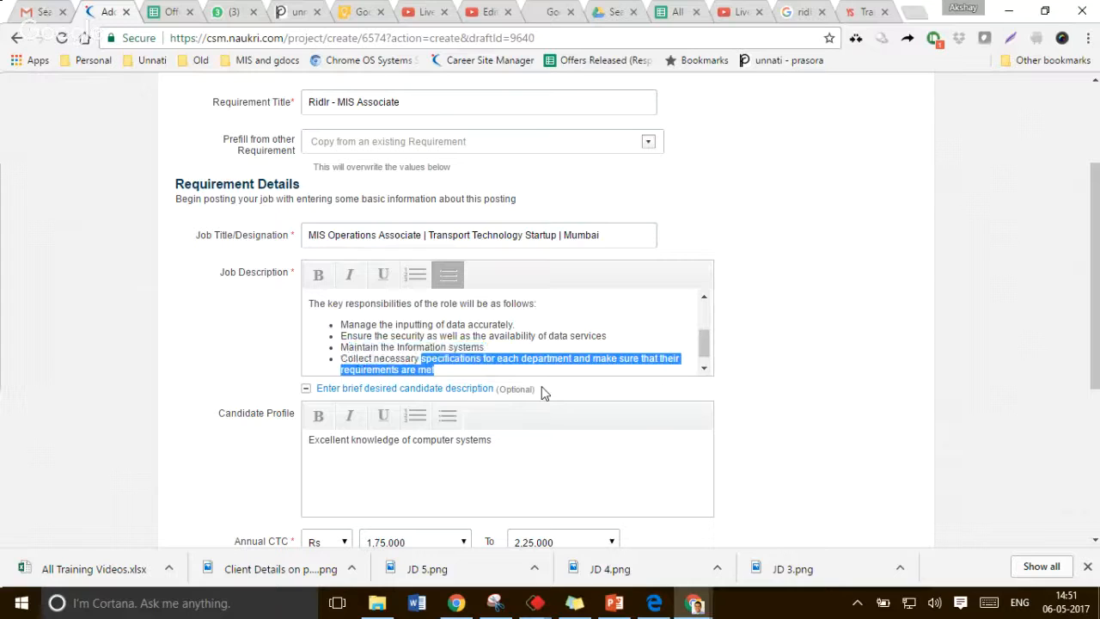
{"action": "type", "text": "information int h"}
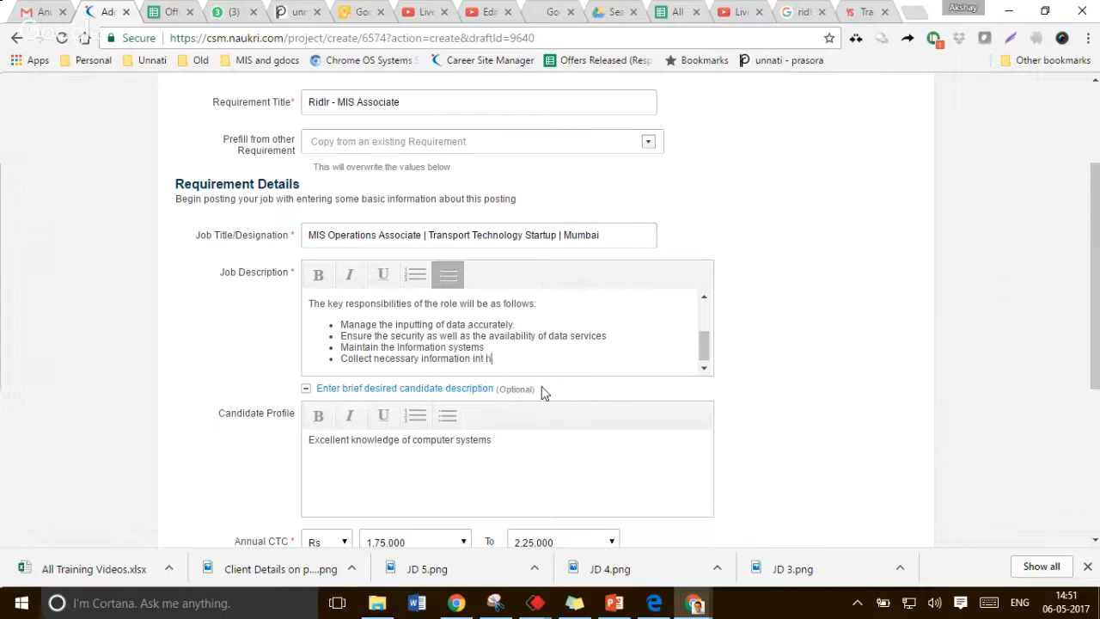
{"action": "key", "text": "BackSpace"}
{"action": "key", "text": "BackSpace"}
{"action": "key", "text": "BackSpace"}
{"action": "type", "text": "the required format"}
Add a bullet "Create reports of the data available on the system using tools like Excel etc." and end the list
{"action": "key", "text": "Return"}
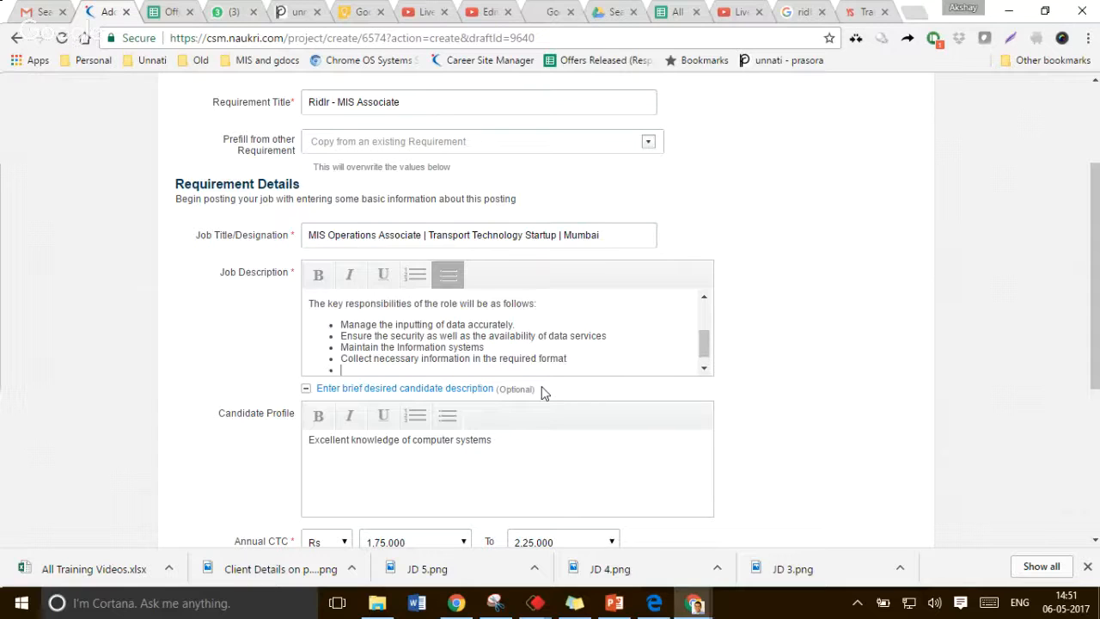
{"action": "type", "text": "Create reports of the "}
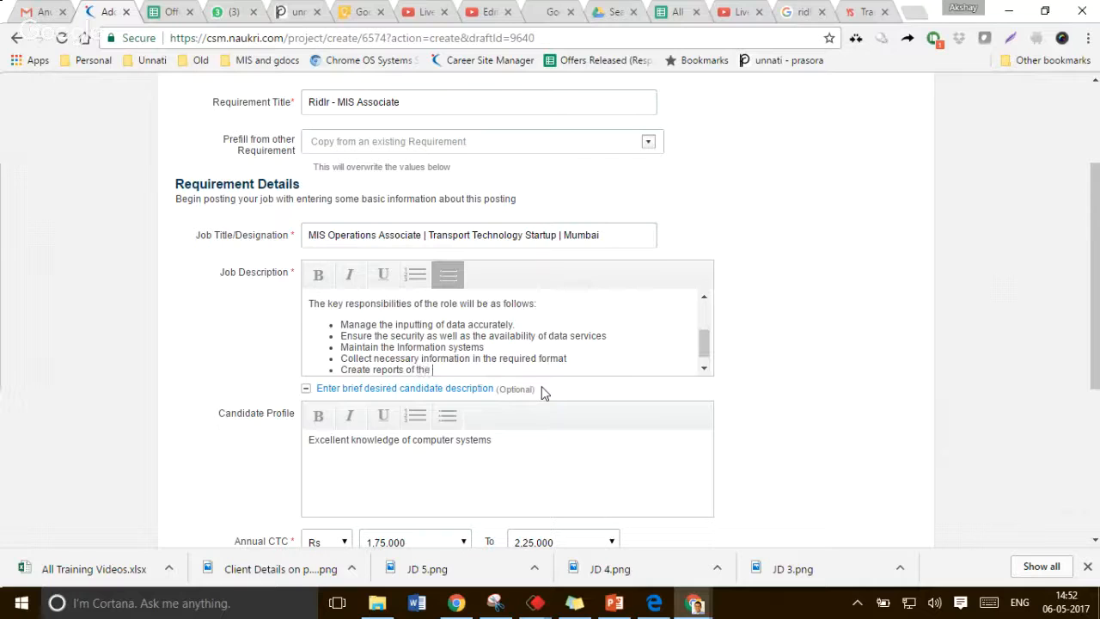
{"action": "type", "text": "data available on the system "}
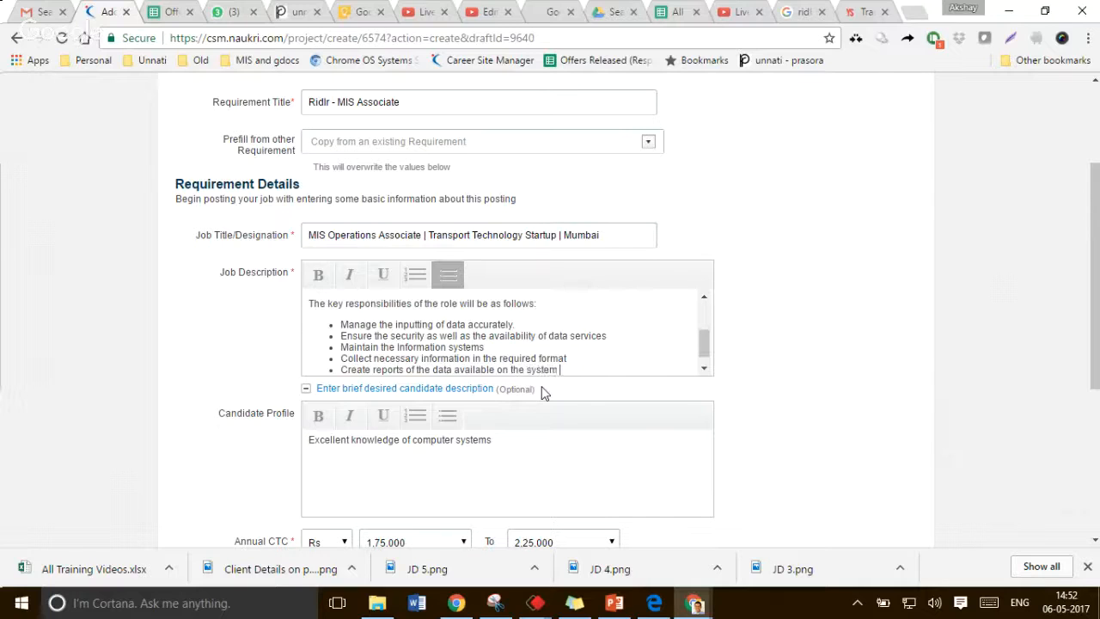
{"action": "type", "text": "using tools like Excel.et"}
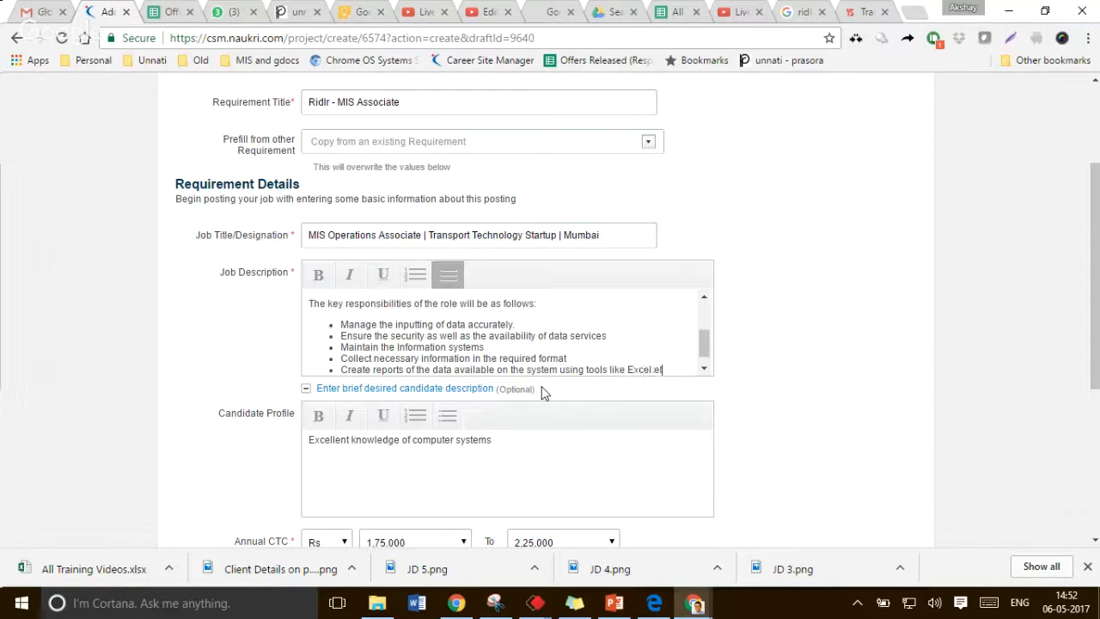
{"action": "type", "text": "c."}
{"action": "key", "text": "Return"}
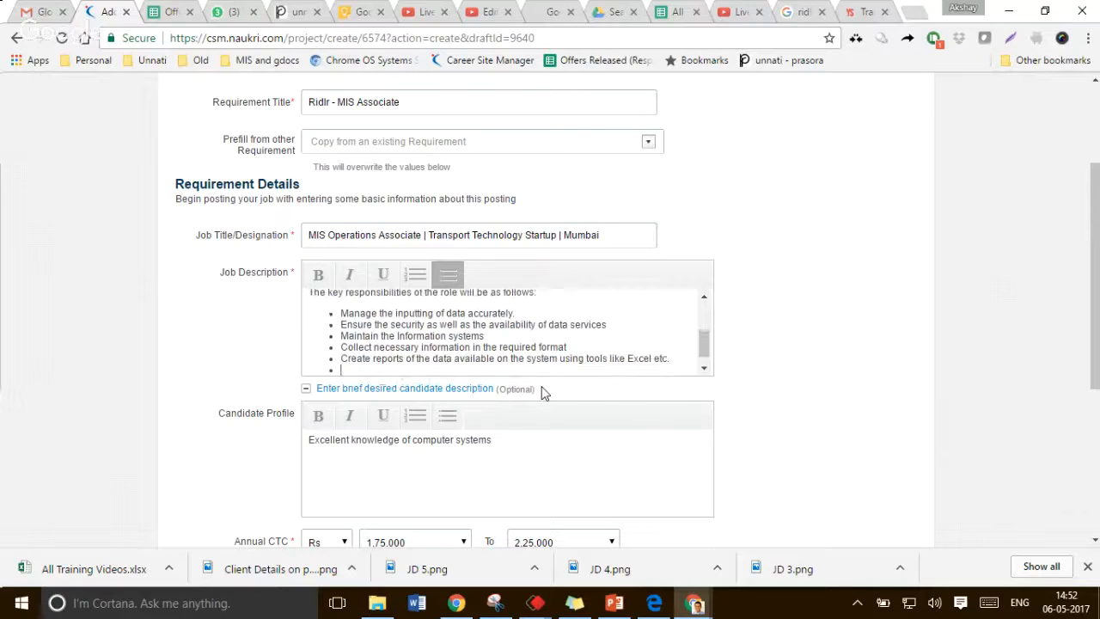
{"action": "key", "text": "Return"}
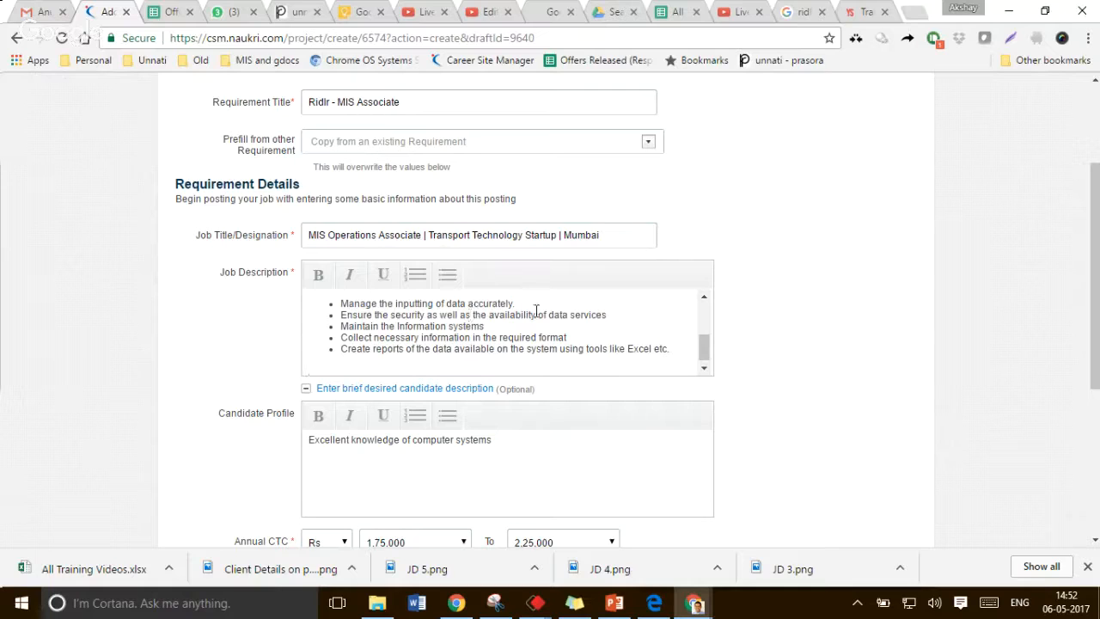
Delete the word "services" from the end of the data availability bullet
{"action": "left_click", "coordinate": [564, 315]}
{"action": "key", "text": "shift+End"}
{"action": "key", "text": "Delete"}
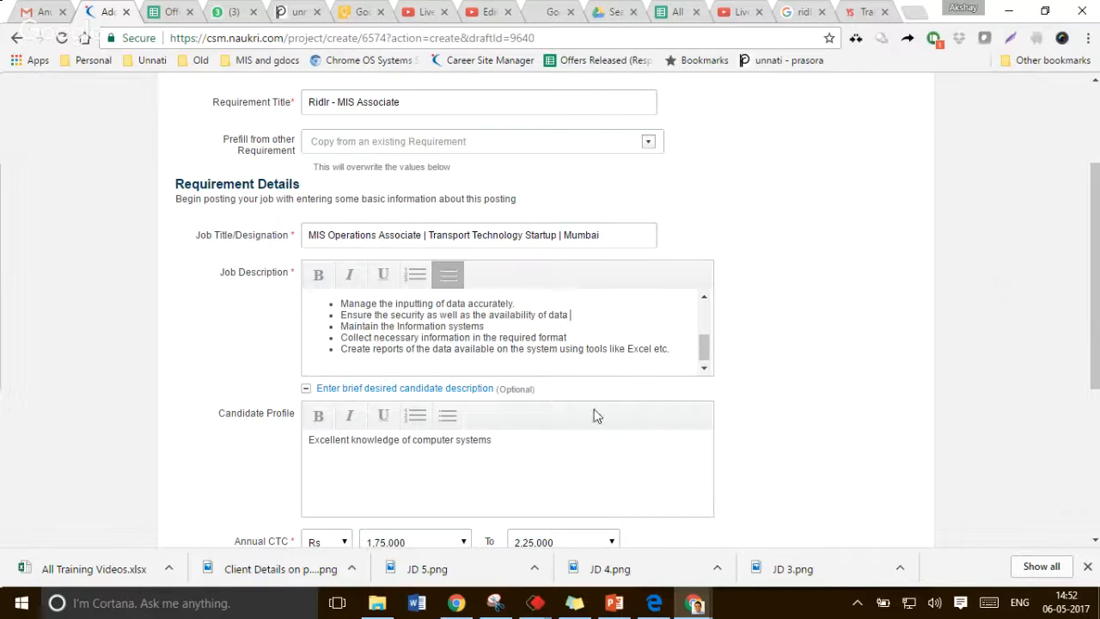
Format the Candidate Profile text "Excellent knowledge of computer systems" as a bulleted list
{"action": "triple_click", "coordinate": [435, 442]}
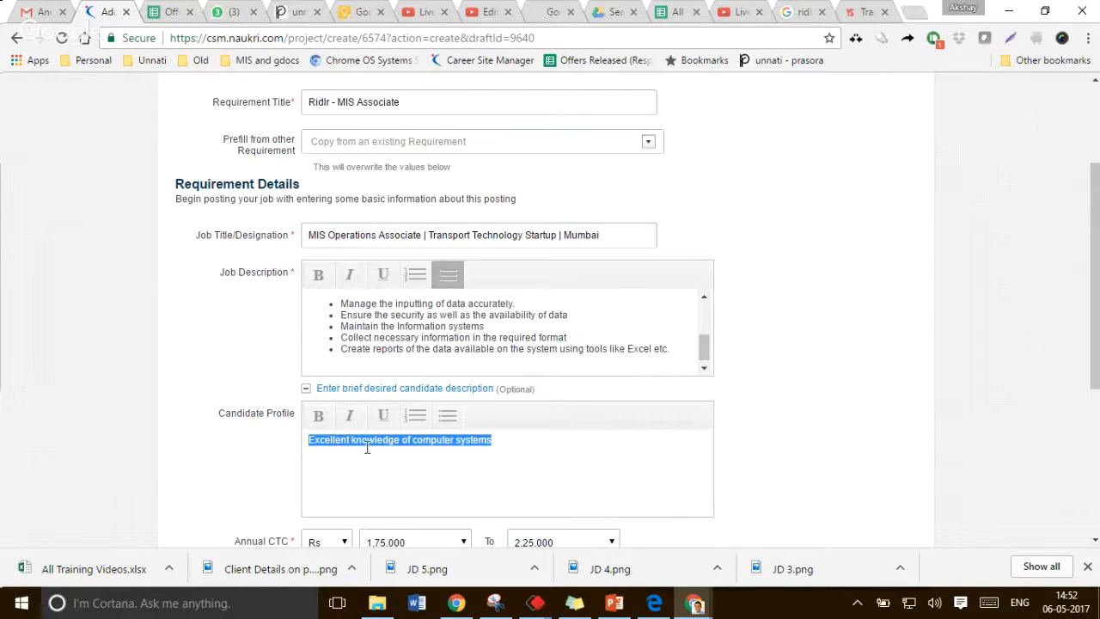
{"action": "left_click", "coordinate": [367, 447]}
{"action": "left_click", "coordinate": [445, 419]}
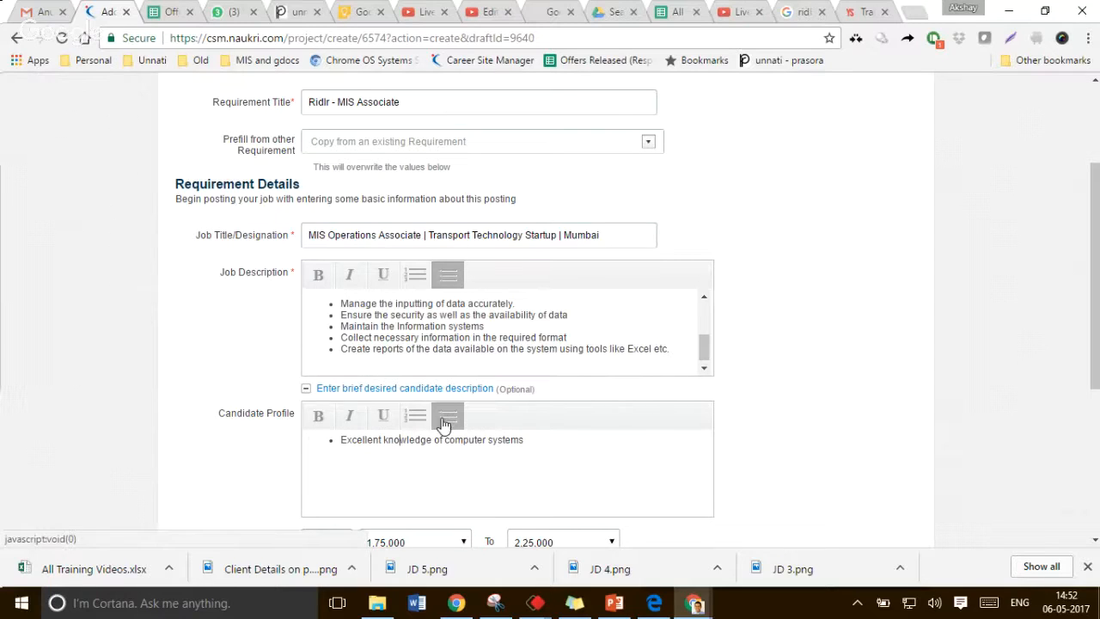
Add a candidate profile bullet "Hands on experience of using Excel"
{"action": "left_click", "coordinate": [540, 444]}
{"action": "key", "text": "Return"}
{"action": "type", "text": "Kno"}
{"action": "key", "text": "BackSpace"}
{"action": "key", "text": "BackSpace"}
{"action": "key", "text": "BackSpace"}
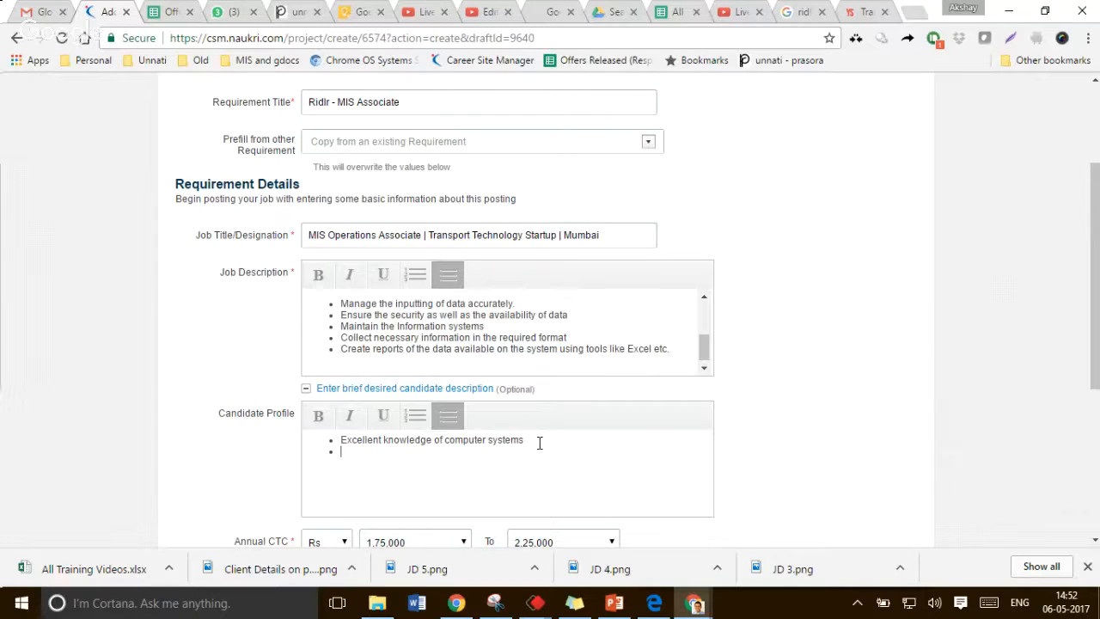
{"action": "type", "text": "Hands on "}
{"action": "type", "text": "experie"}
{"action": "type", "text": "nce of using"}
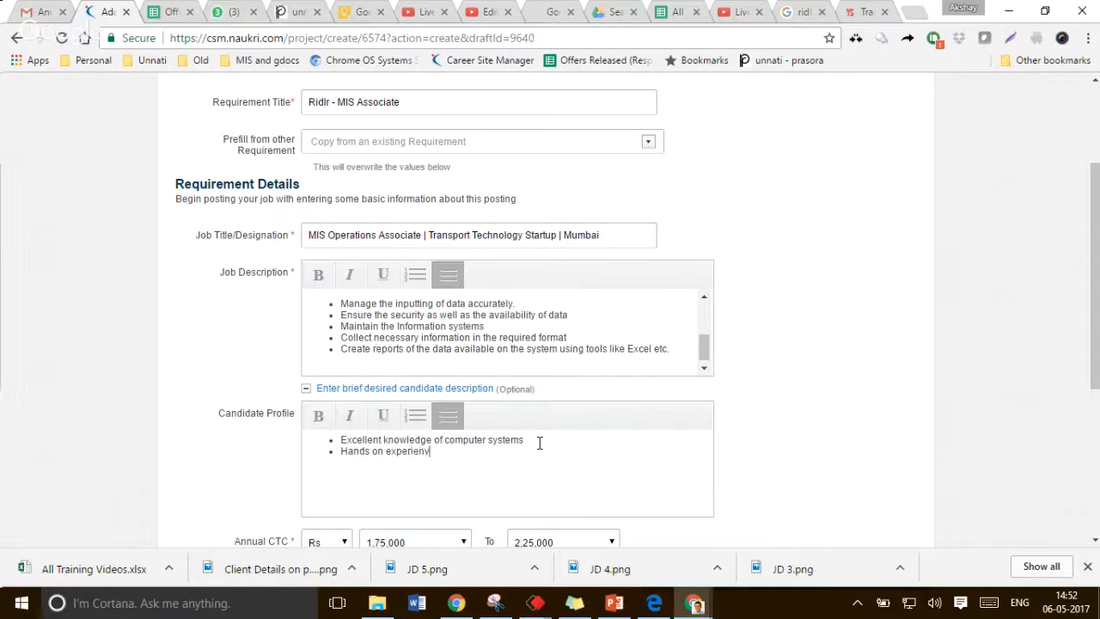
{"action": "type", "text": " Excel"}
Add a candidate profile bullet "Ability to deal with large volumes of data"
{"action": "key", "text": "Return"}
{"action": "type", "text": "Ability "}
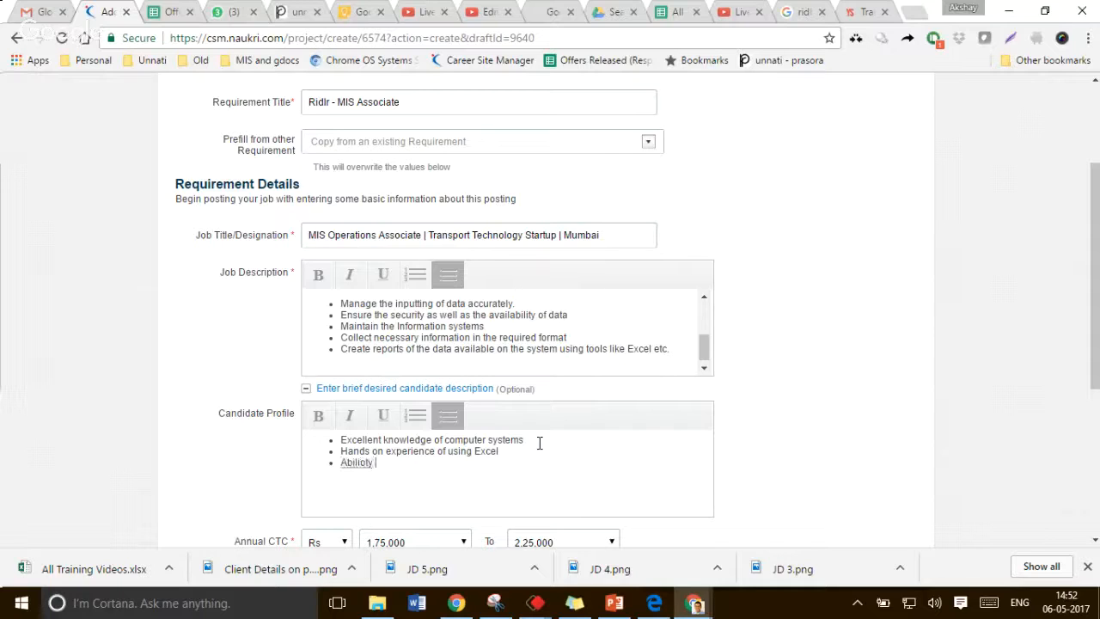
{"action": "type", "text": "to deal with large volumes o"}
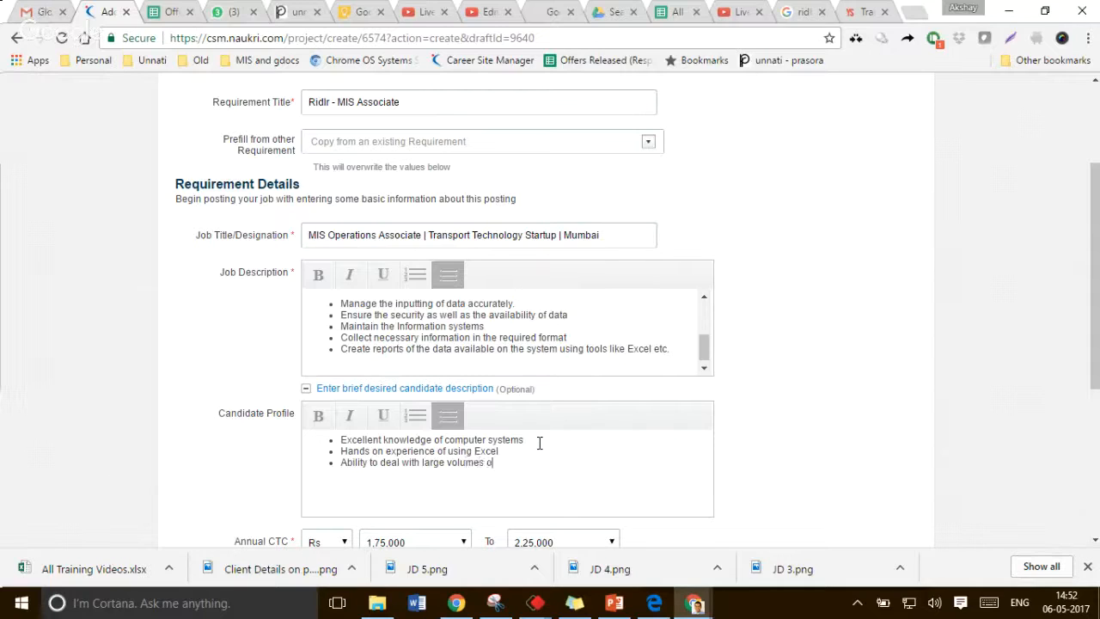
{"action": "type", "text": "f data"}
Add a candidate profile bullet "Ability to make sense of data using analytical tools"
{"action": "key", "text": "Return"}
{"action": "type", "text": "Ability to make s"}
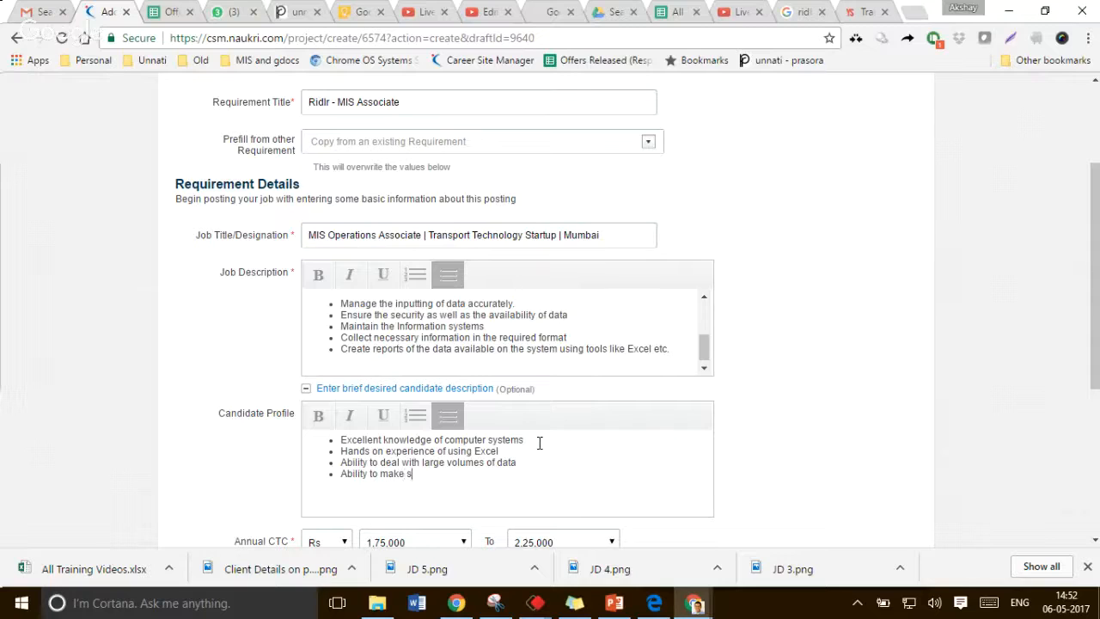
{"action": "type", "text": "ense of data using analy"}
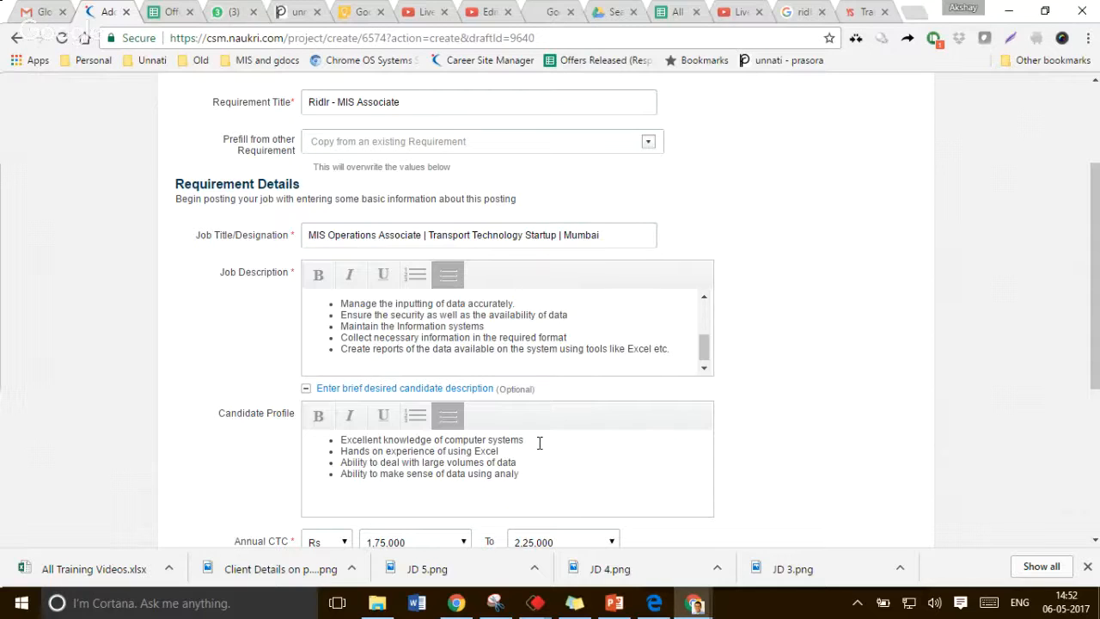
{"action": "type", "text": "tical tools"}
Set the maximum annual CTC to 2,50,000
{"action": "scroll", "coordinate": [539, 443], "scroll_direction": "down", "scroll_amount": 1}
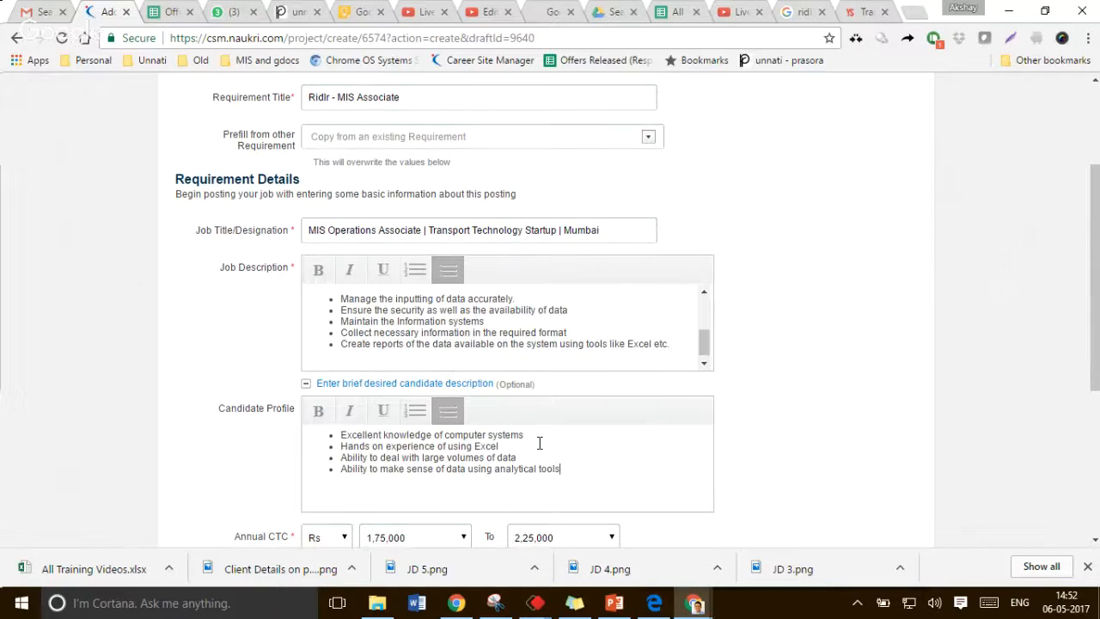
{"action": "scroll", "coordinate": [538, 442], "scroll_direction": "down", "scroll_amount": 3}
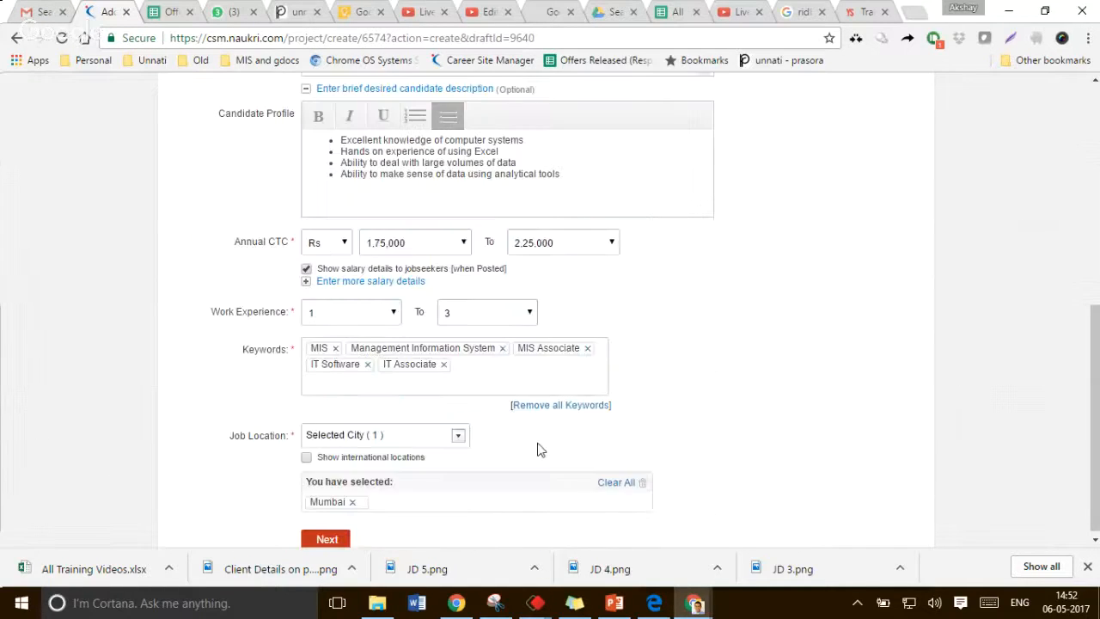
{"action": "left_click", "coordinate": [563, 242]}
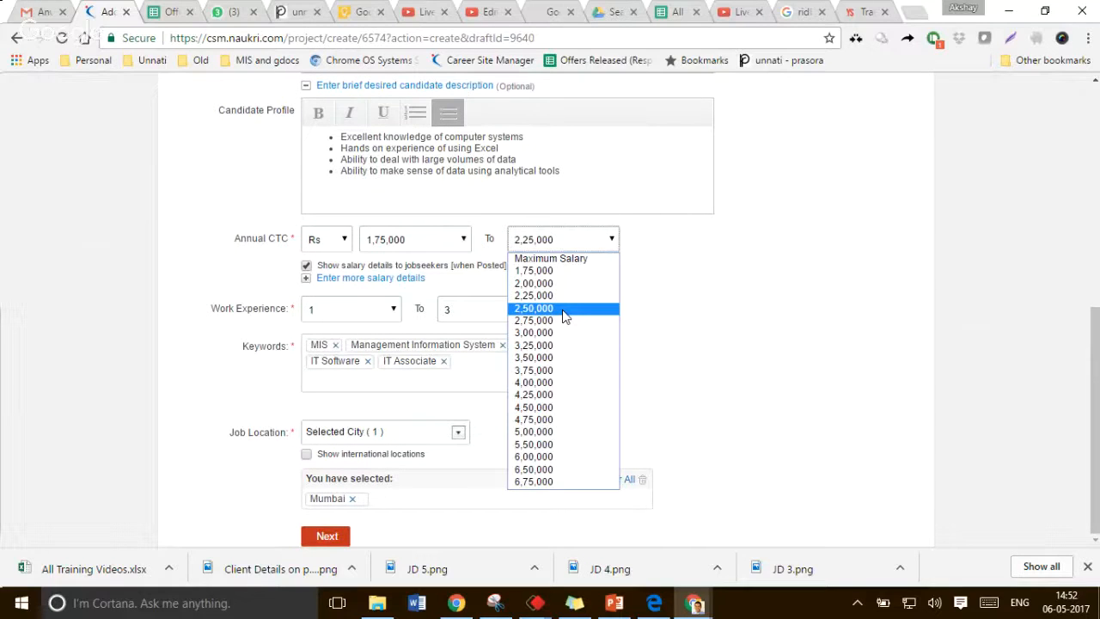
{"action": "left_click", "coordinate": [563, 309]}
Set the work experience range to 0 to 3 years
{"action": "left_click", "coordinate": [380, 312]}
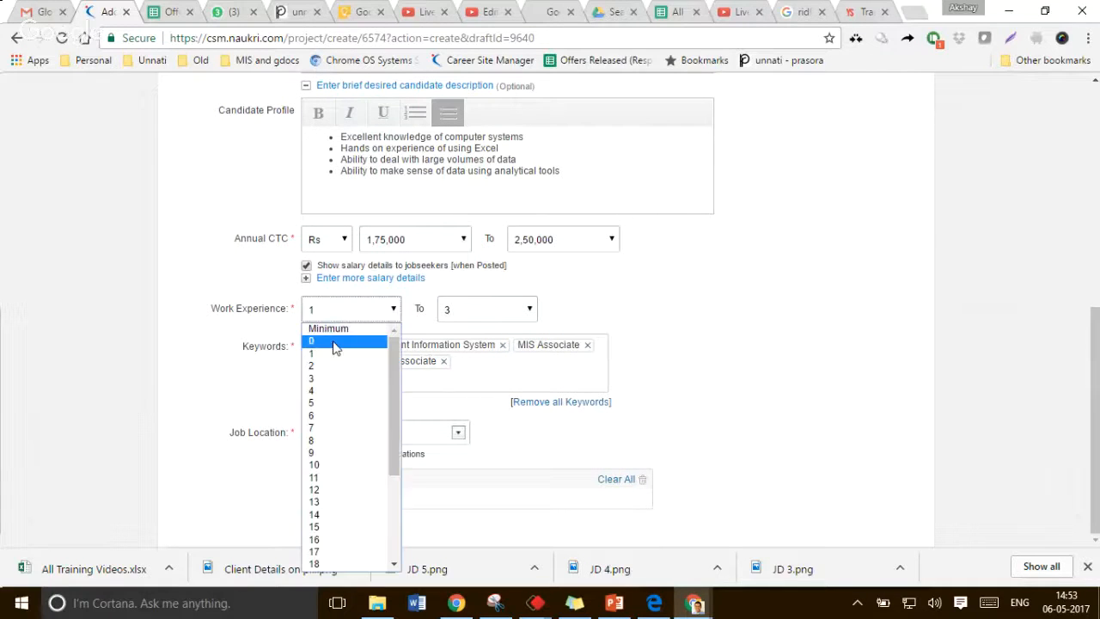
{"action": "left_click", "coordinate": [335, 343]}
{"action": "left_click", "coordinate": [464, 308]}
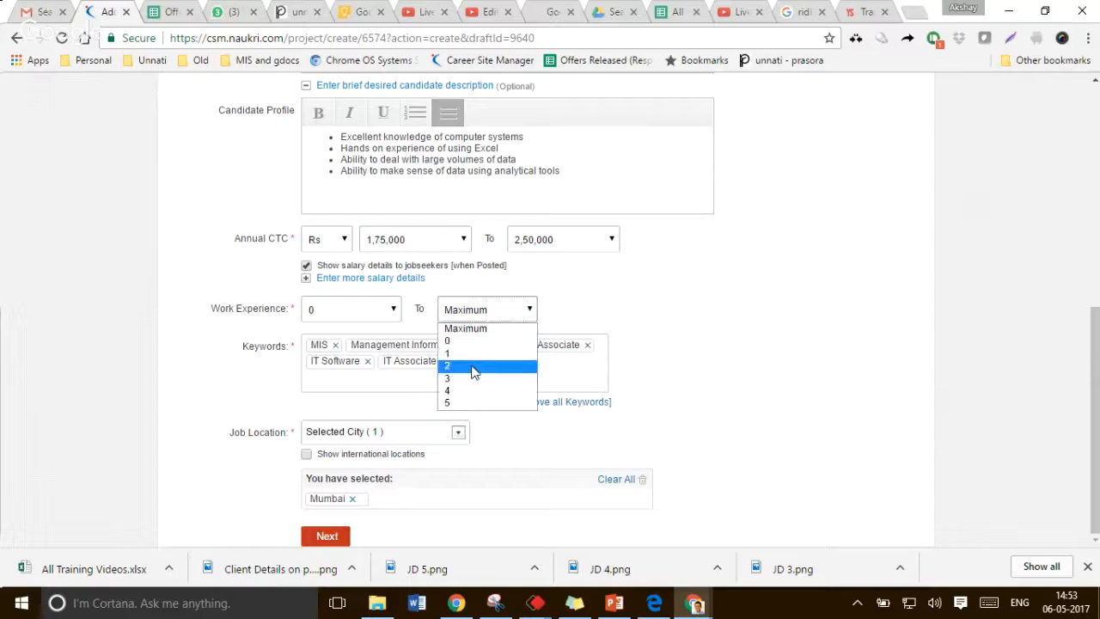
{"action": "left_click", "coordinate": [474, 380]}
{"action": "left_click", "coordinate": [445, 365]}
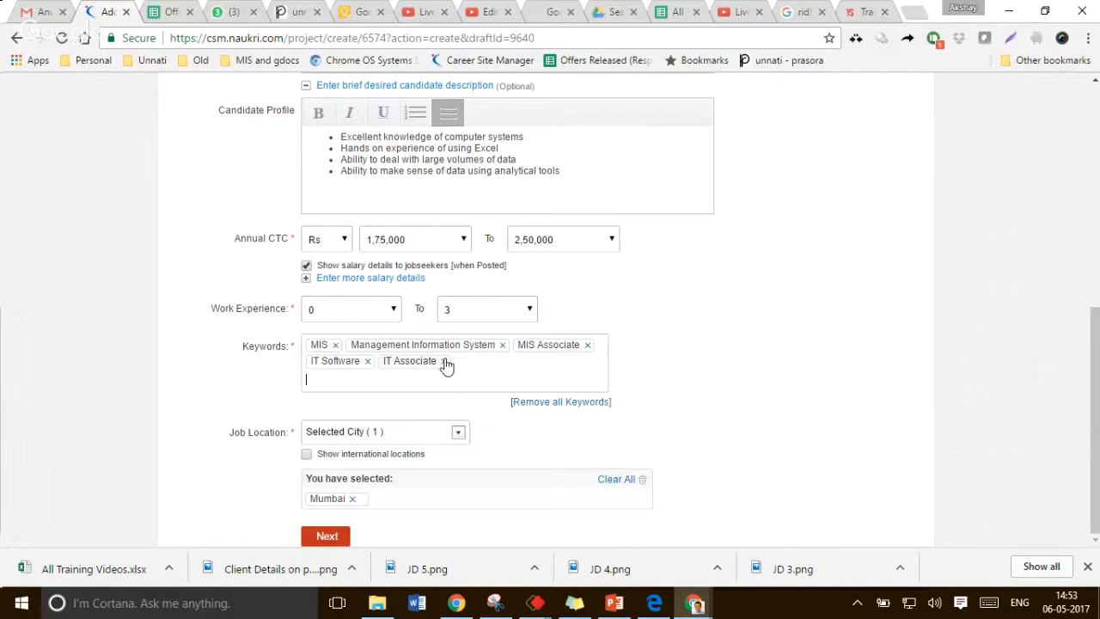
Remove the IT Associate and IT Software keywords and add the keyword "data entry"
{"action": "left_click", "coordinate": [444, 362]}
{"action": "left_click", "coordinate": [367, 361]}
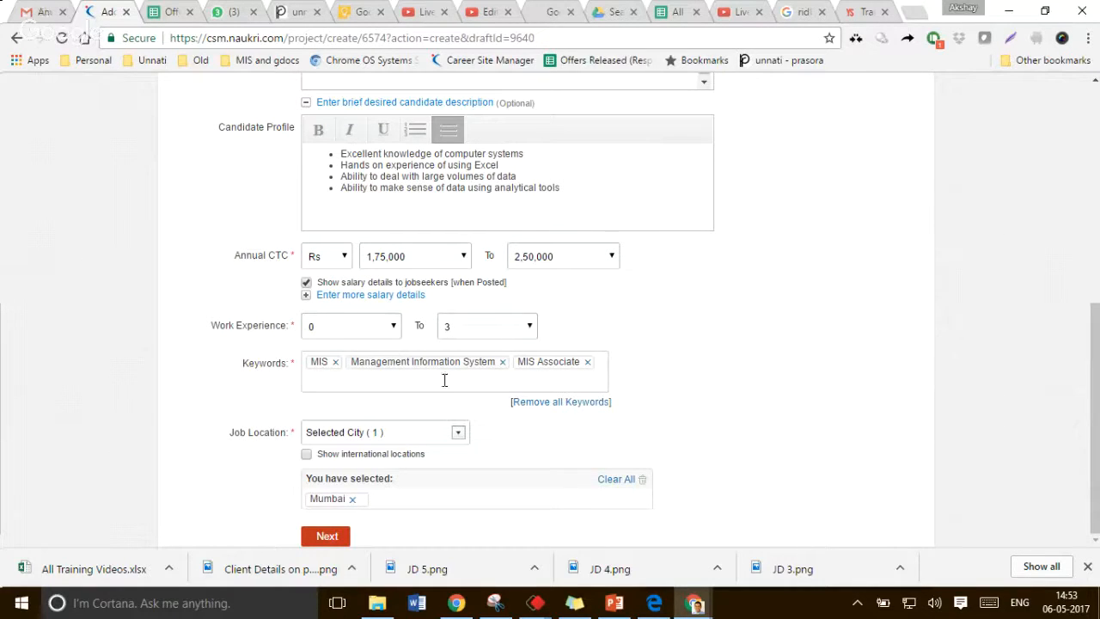
{"action": "type", "text": "data entry"}
{"action": "key", "text": "Return"}
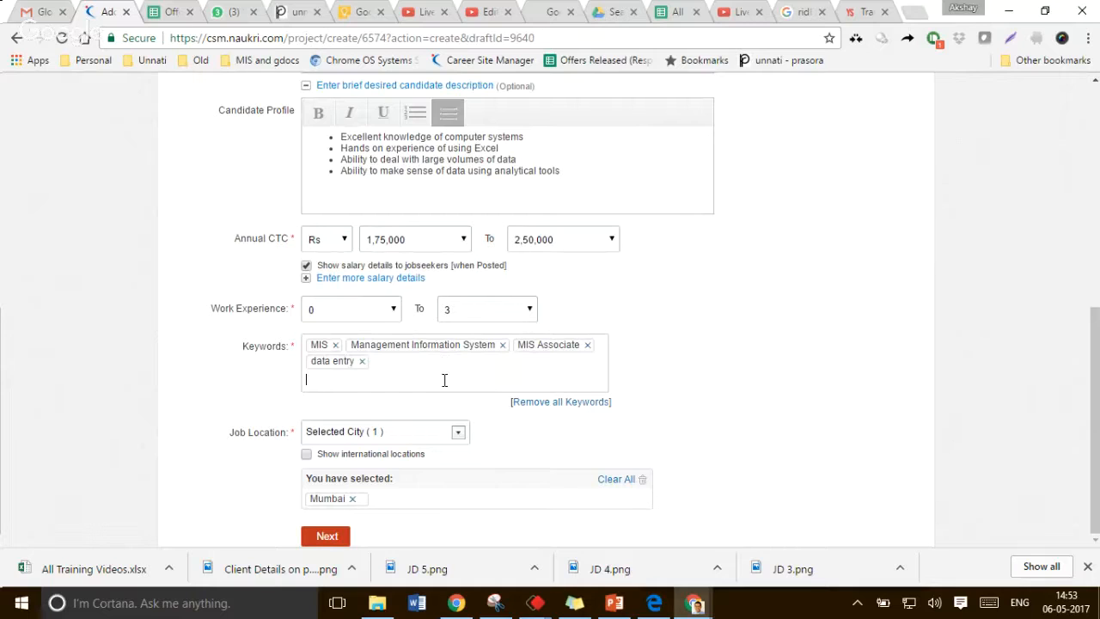
Add the keywords "data analytics" and "excel" to the job's keyword list
{"action": "type", "text": "data analytics"}
{"action": "key", "text": "Return"}
{"action": "type", "text": "excel"}
{"action": "key", "text": "Return"}
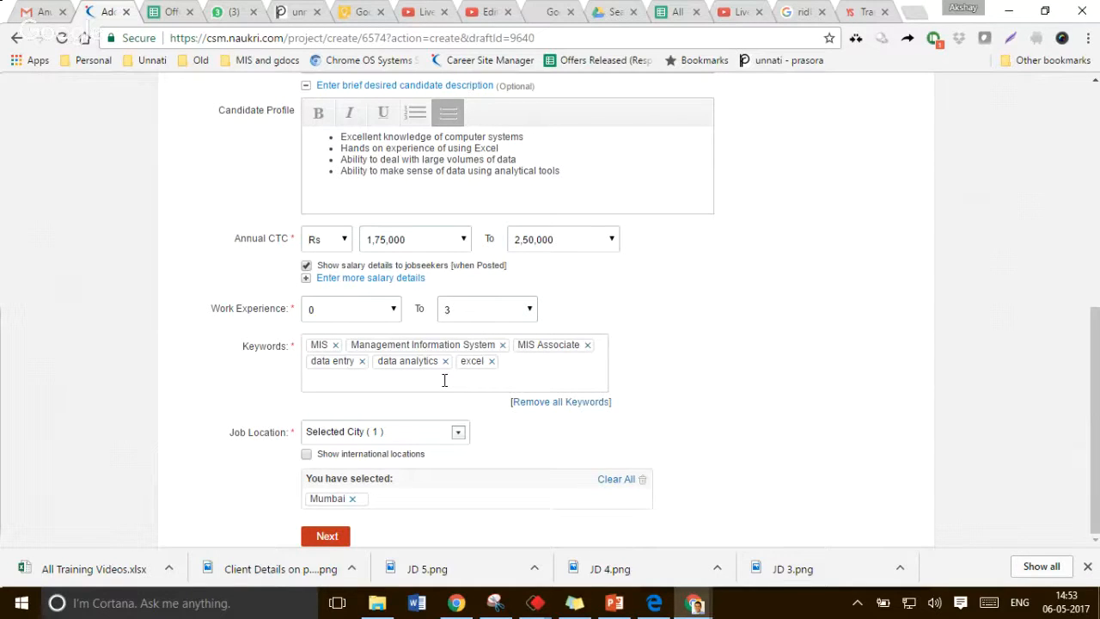
Add the keywords "database" and "database management"
{"action": "type", "text": "database"}
{"action": "key", "text": "Return"}
{"action": "type", "text": "da"}
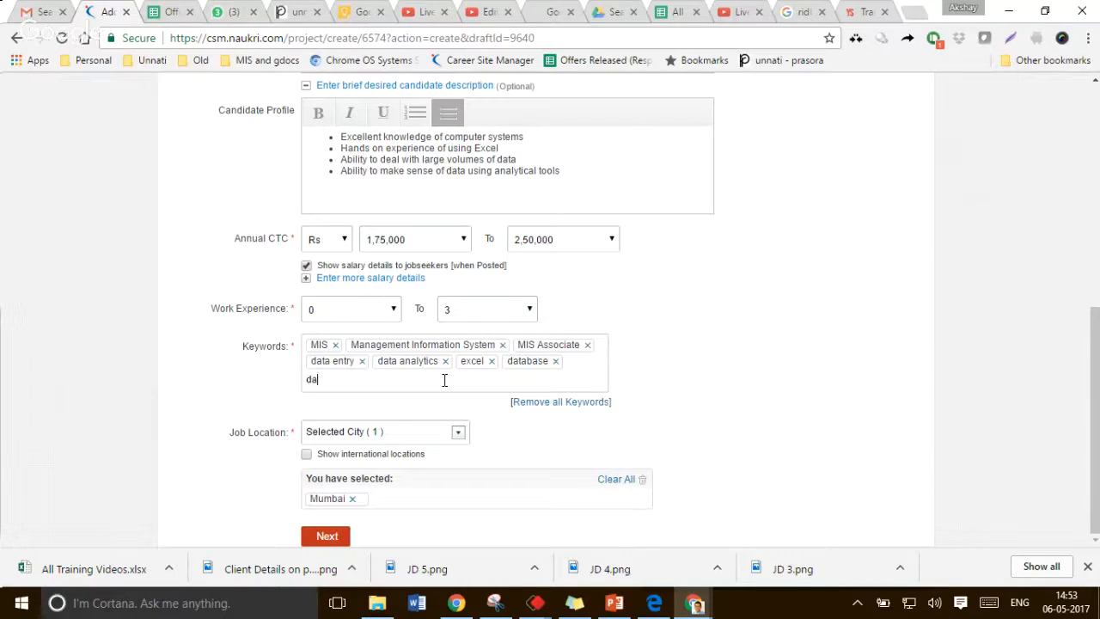
{"action": "type", "text": "tabase mangame"}
{"action": "key", "text": "BackSpace"}
{"action": "key", "text": "BackSpace"}
{"action": "key", "text": "BackSpace"}
{"action": "key", "text": "BackSpace"}
{"action": "type", "text": "agement"}
{"action": "key", "text": "Return"}
Add the suggested keyword "Back - Office Processing"
{"action": "type", "text": "backoffice"}
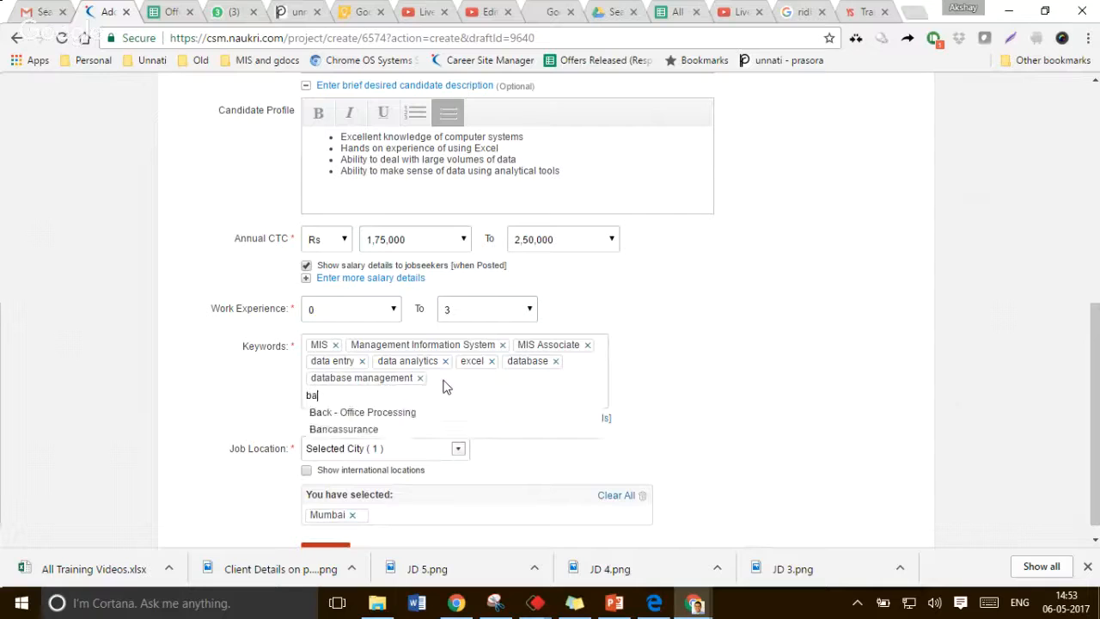
{"action": "key", "text": "BackSpace"}
{"action": "key", "text": "BackSpace"}
{"action": "key", "text": "BackSpace"}
{"action": "key", "text": "BackSpace"}
{"action": "key", "text": "BackSpace"}
{"action": "key", "text": "BackSpace"}
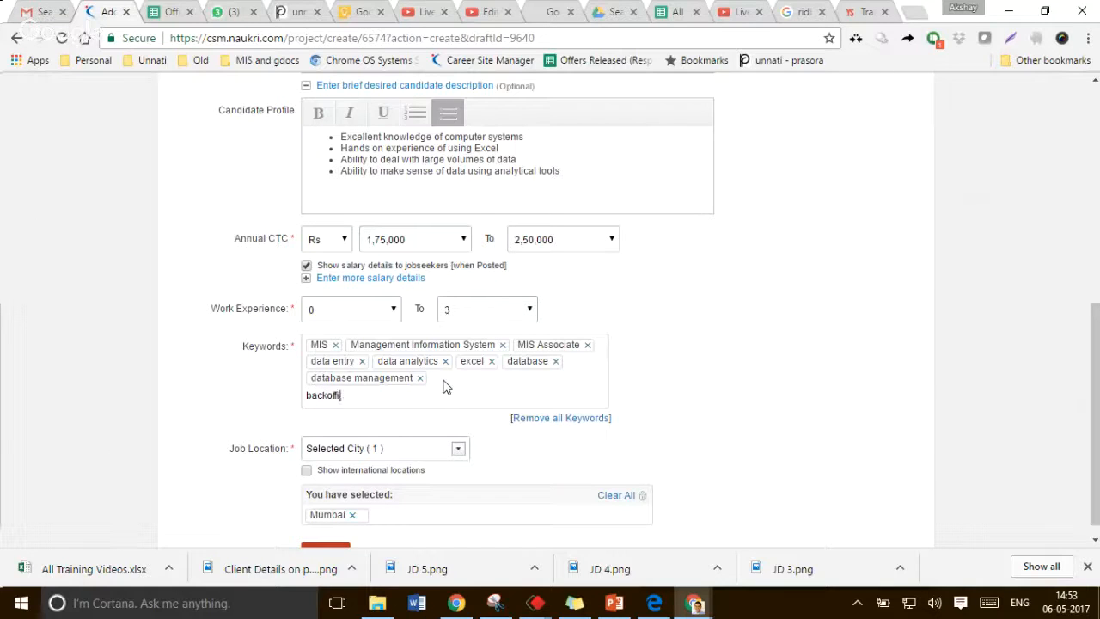
{"action": "type", "text": "-"}
{"action": "key", "text": "BackSpace"}
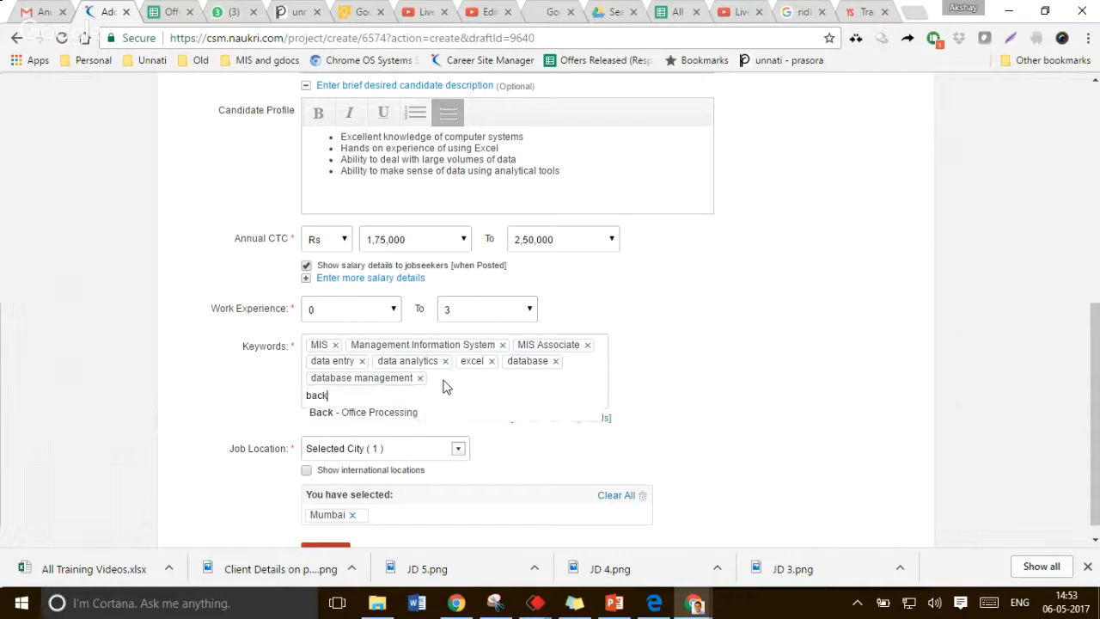
{"action": "key", "text": "Down"}
{"action": "key", "text": "Return"}
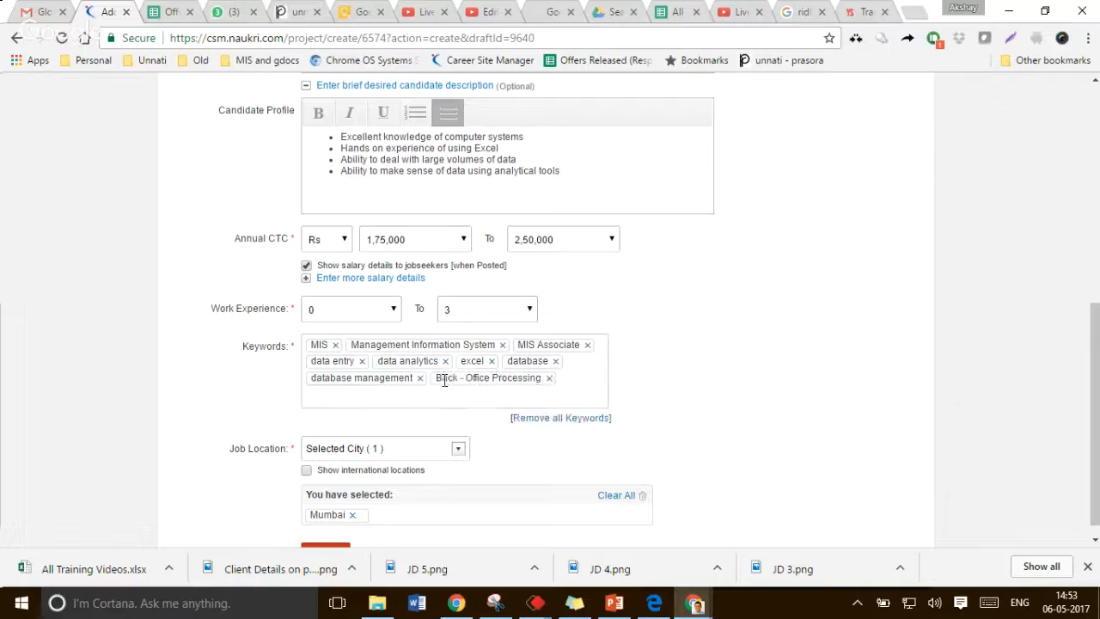
Add the keywords "kpo" and "bpo"
{"action": "type", "text": "kno"}
{"action": "key", "text": "Return"}
{"action": "type", "text": "bpo"}
{"action": "key", "text": "Return"}
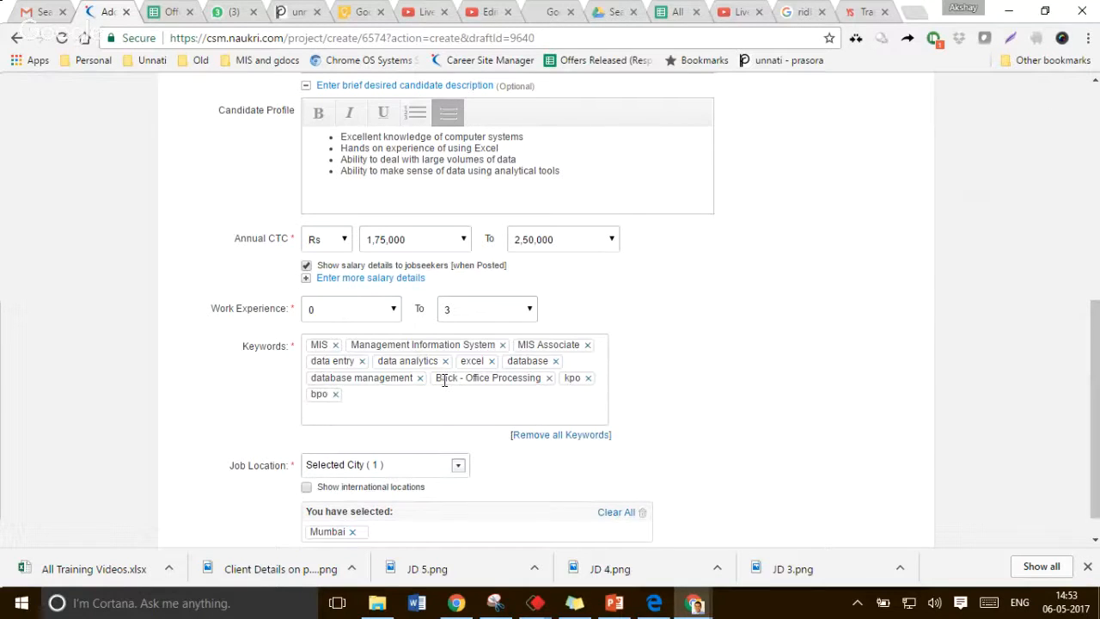
Add the keyword "data entry operator"
{"action": "type", "text": "data entry operator"}
{"action": "key", "text": "Return"}
{"action": "type", "text": "computed"}
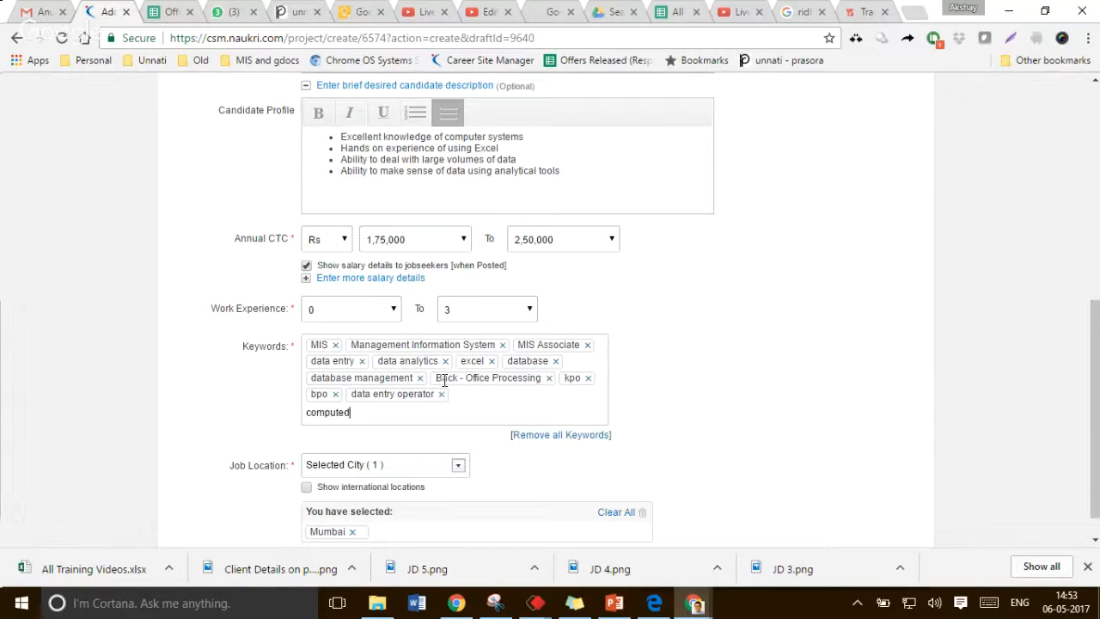
{"action": "key", "text": "BackSpace"}
{"action": "type", "text": "r operator"}
{"action": "key", "text": "Return"}
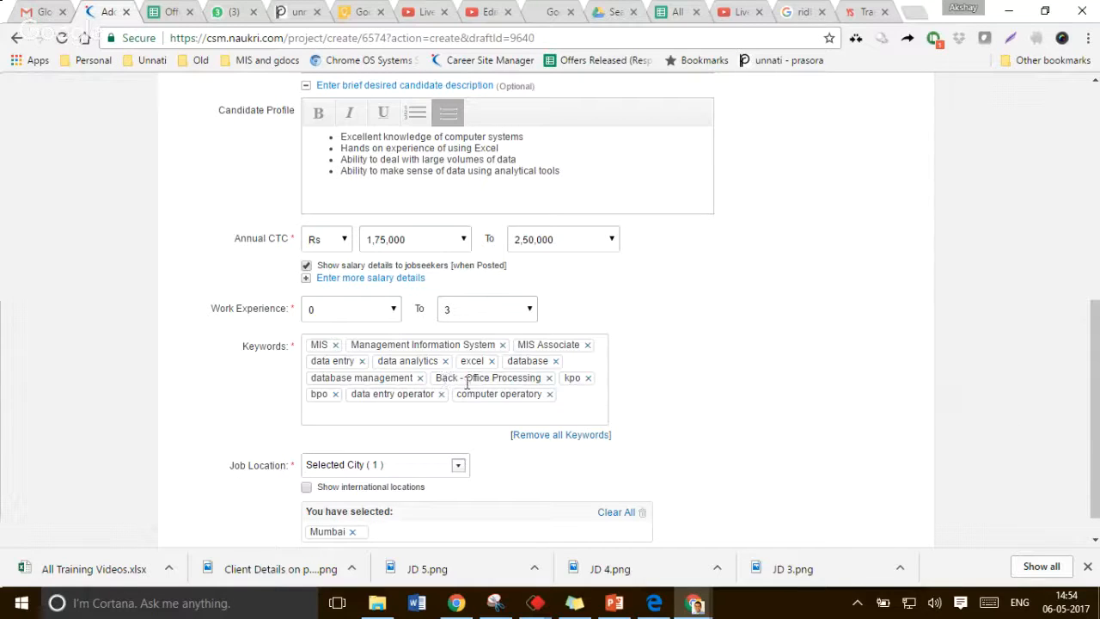
{"action": "left_click", "coordinate": [548, 394]}
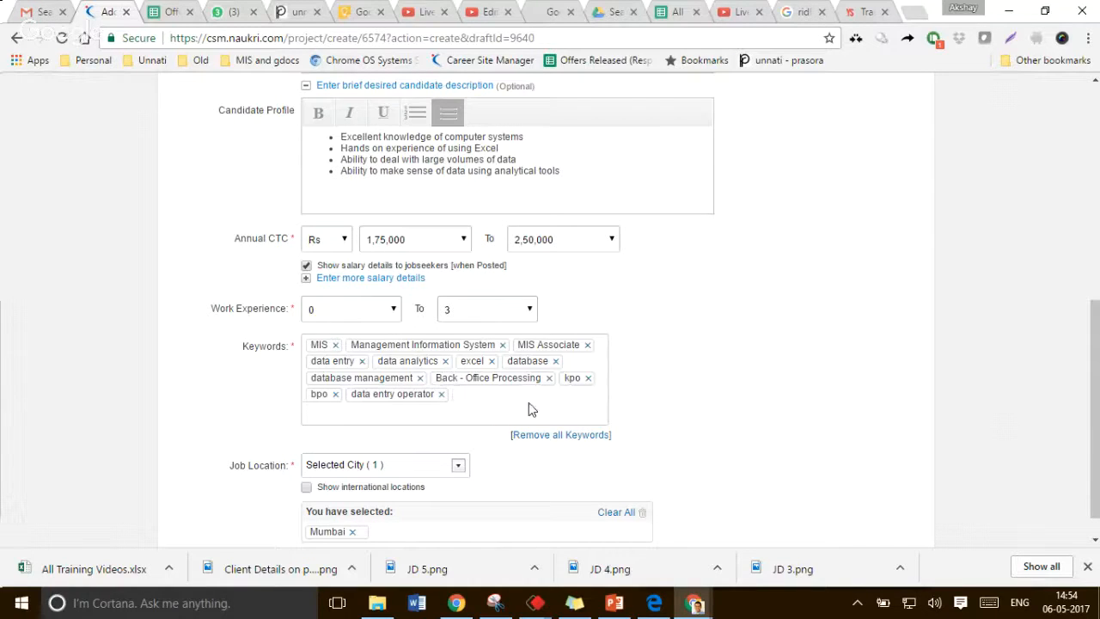
Add the keywords "computer operator" and "big data"
{"action": "type", "text": "computer operator"}
{"action": "key", "text": "Return"}
{"action": "scroll", "coordinate": [863, 358], "scroll_direction": "down", "scroll_amount": 1}
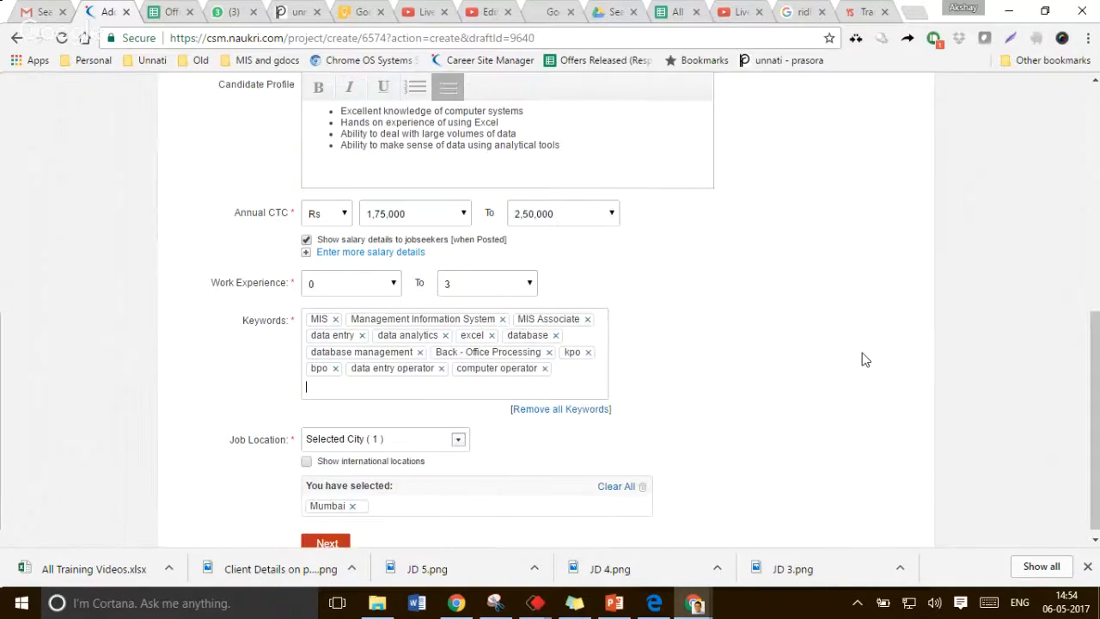
{"action": "type", "text": "big data"}
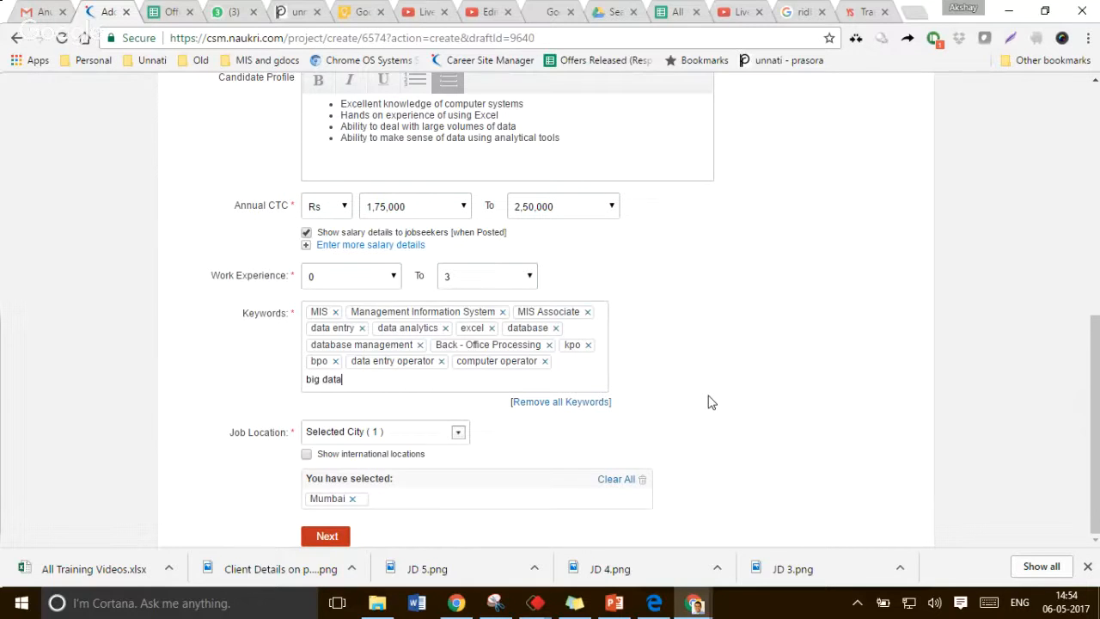
{"action": "key", "text": "Return"}
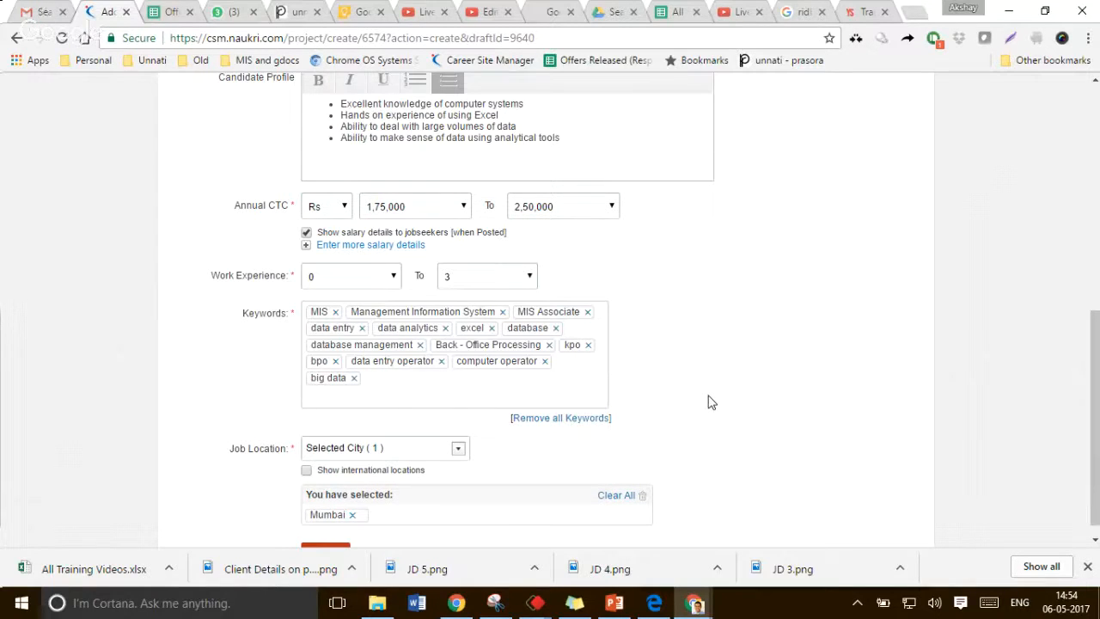
Add the keyword "reporting" to the keyword list
{"action": "scroll", "coordinate": [710, 401], "scroll_direction": "down", "scroll_amount": 1}
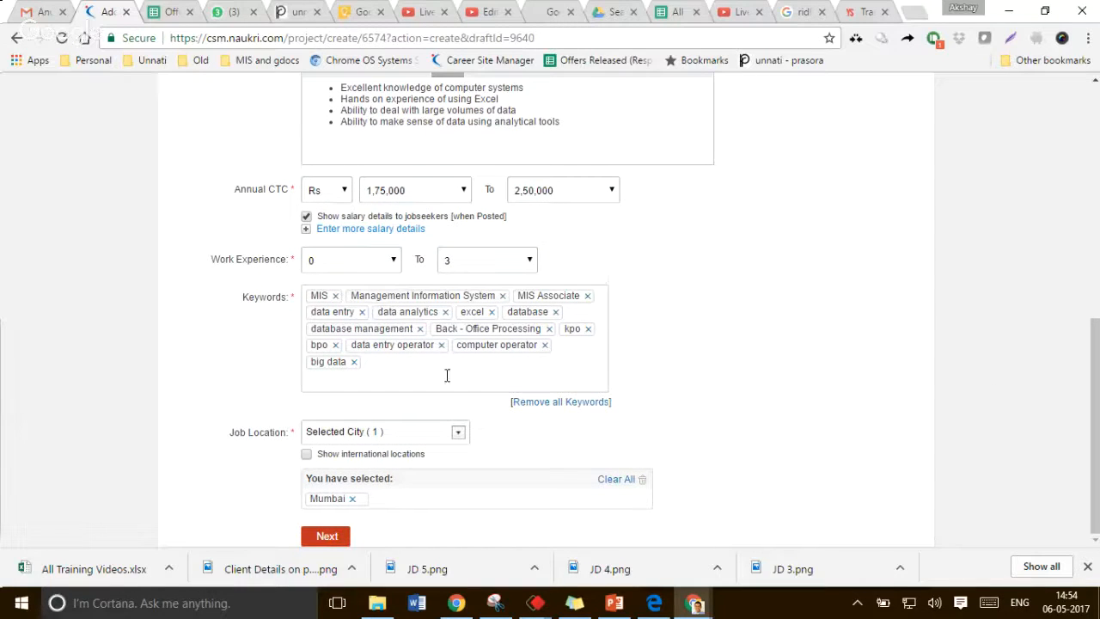
{"action": "type", "text": "reporting"}
{"action": "key", "text": "Return"}
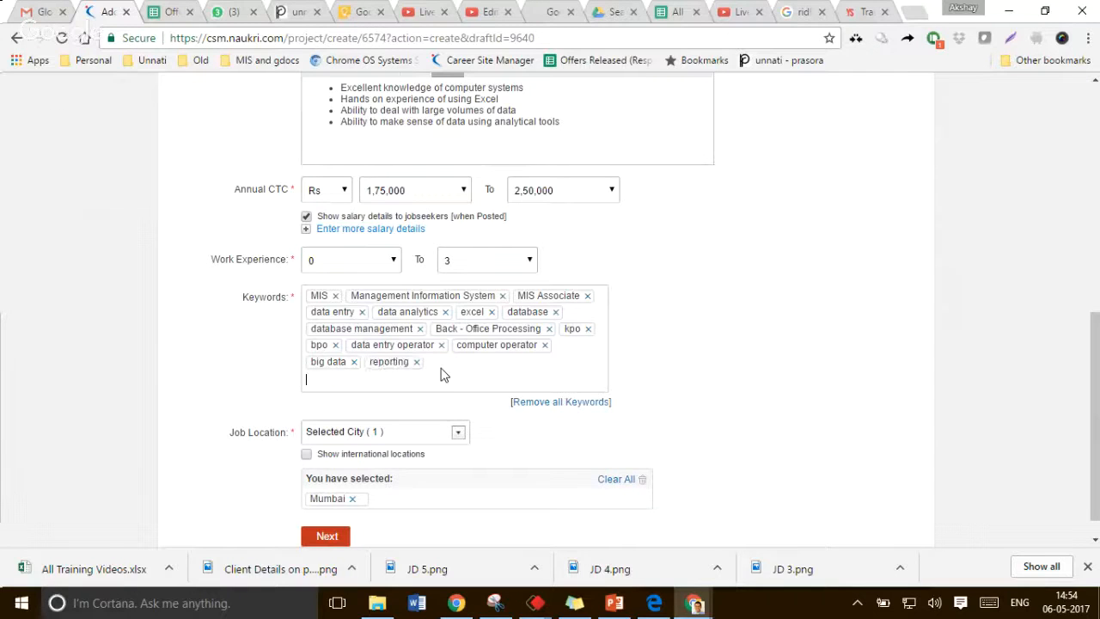
{"action": "scroll", "coordinate": [444, 375], "scroll_direction": "down", "scroll_amount": 1}
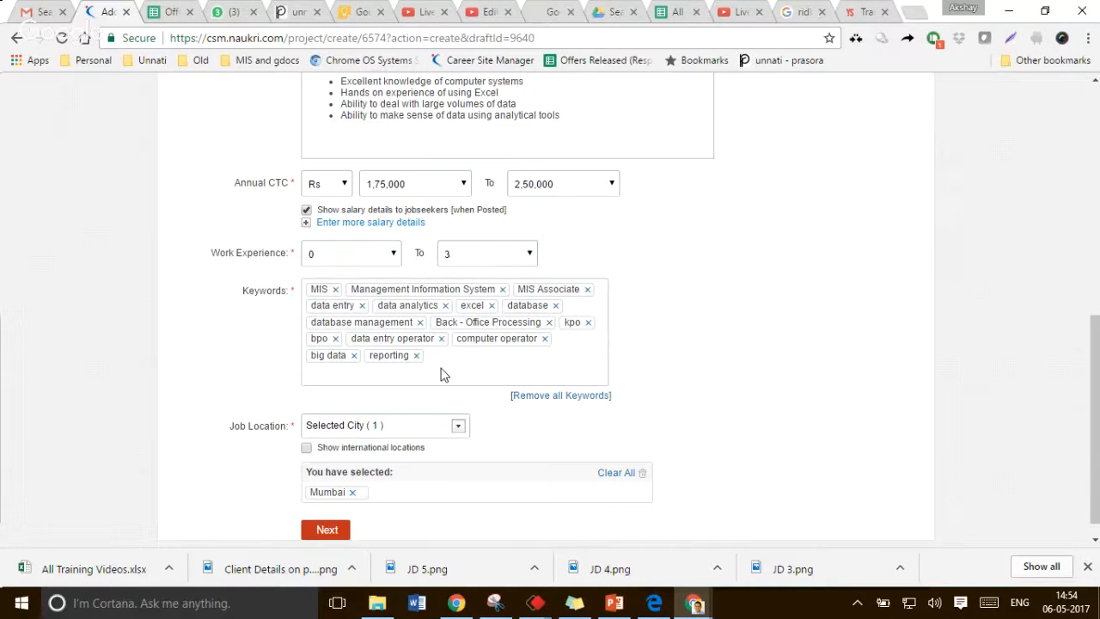
{"action": "scroll", "coordinate": [445, 373], "scroll_direction": "down", "scroll_amount": 1}
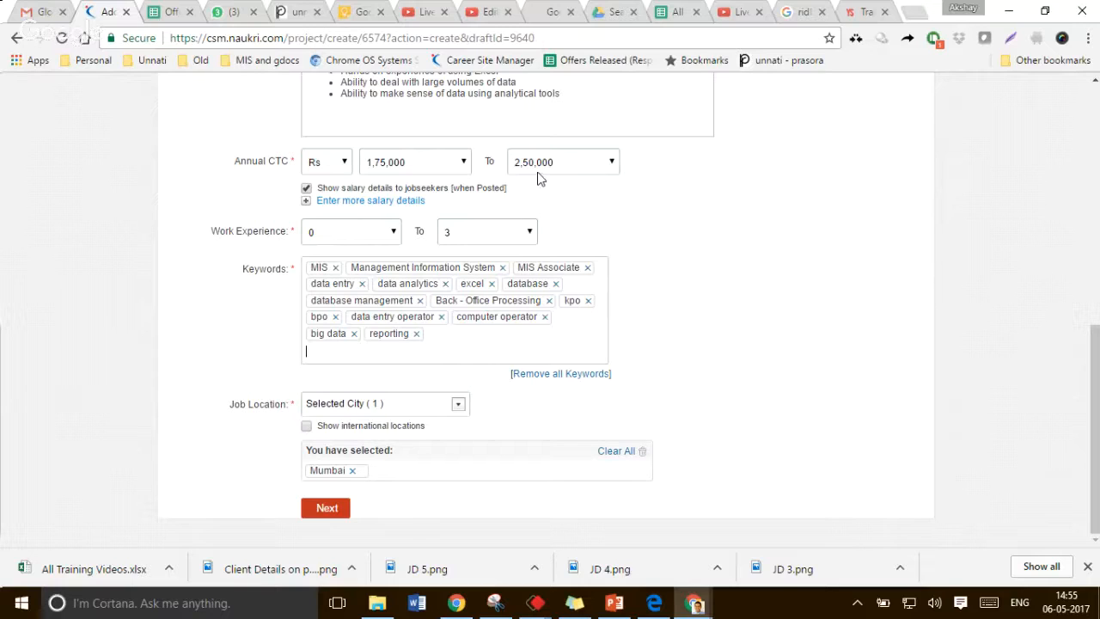
Continue to the additional details page and set the functional area to ITES / BPO / KPO / Customer Service / Operations
{"action": "left_click", "coordinate": [330, 511]}
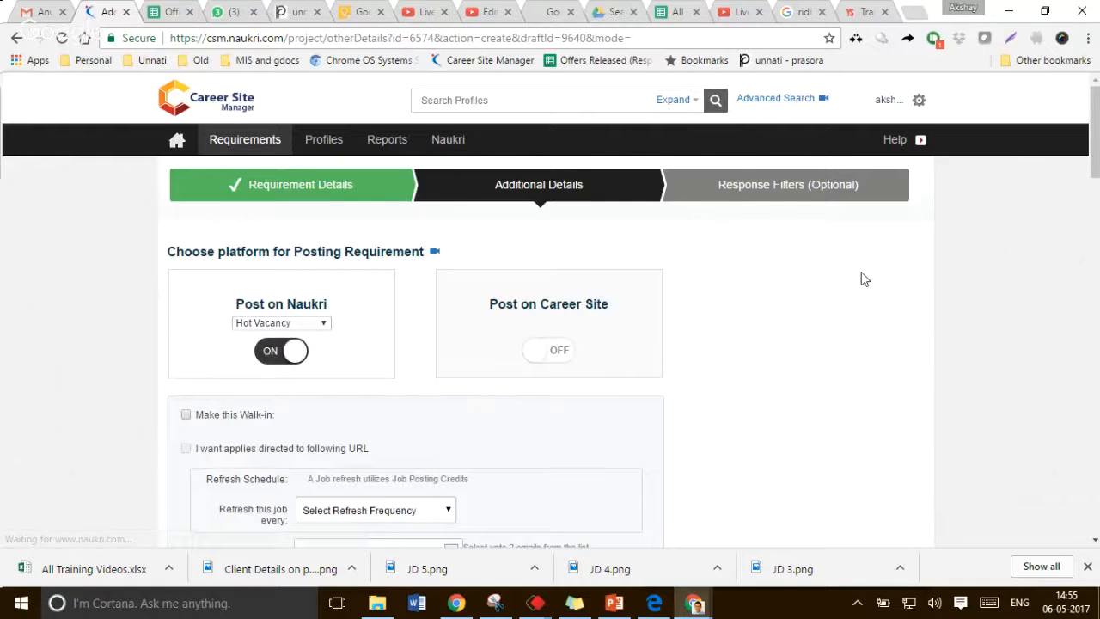
{"action": "scroll", "coordinate": [313, 276], "scroll_direction": "down", "scroll_amount": 2}
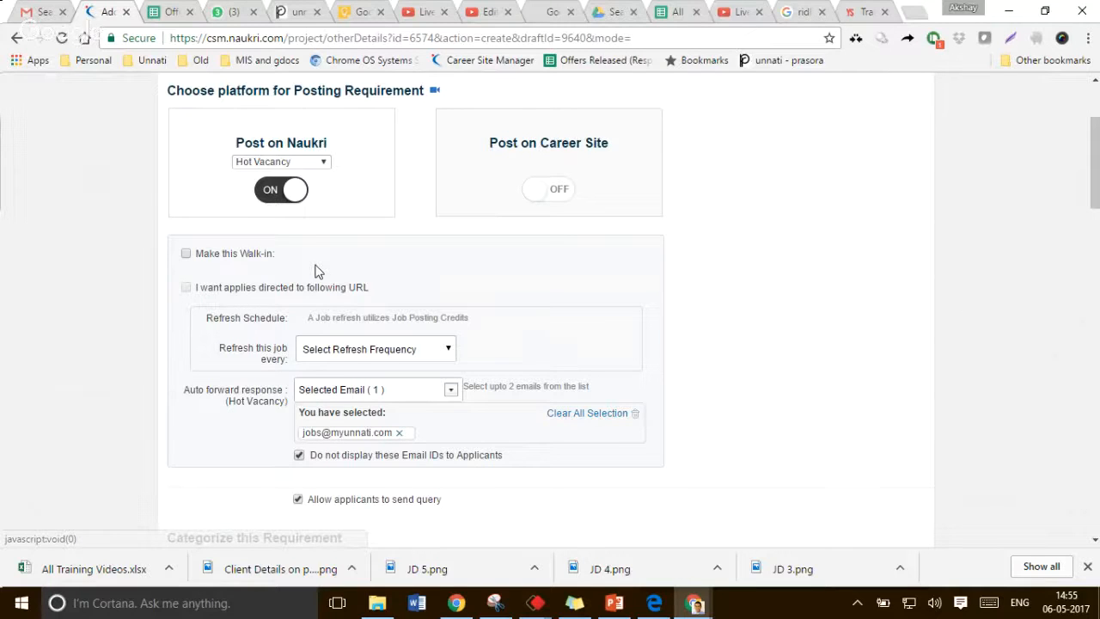
{"action": "scroll", "coordinate": [315, 272], "scroll_direction": "down", "scroll_amount": 1}
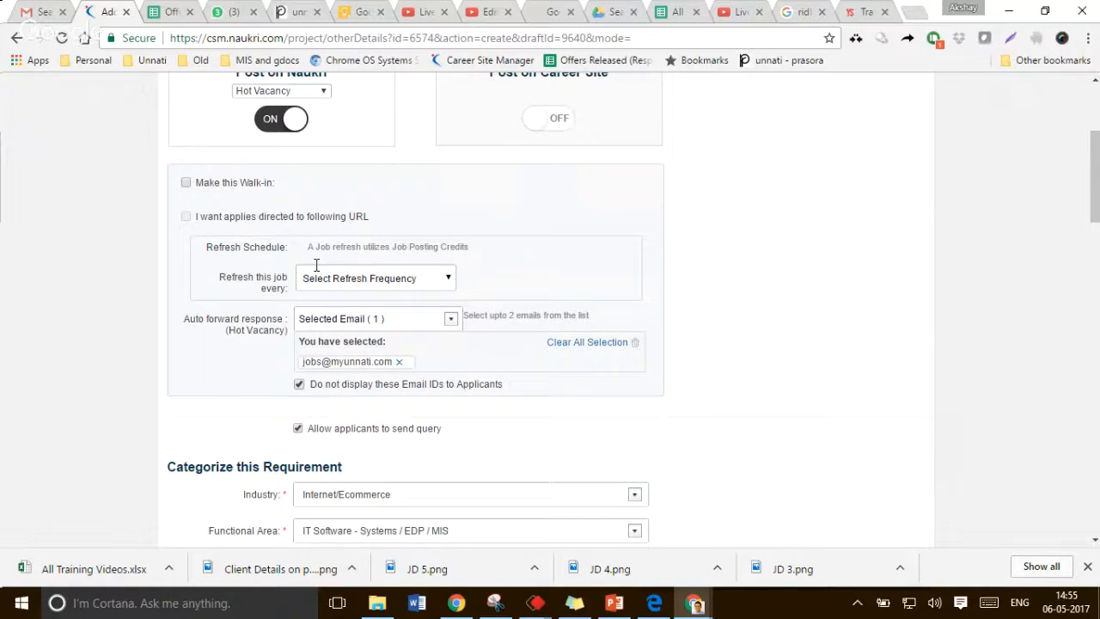
{"action": "scroll", "coordinate": [317, 265], "scroll_direction": "down", "scroll_amount": 1}
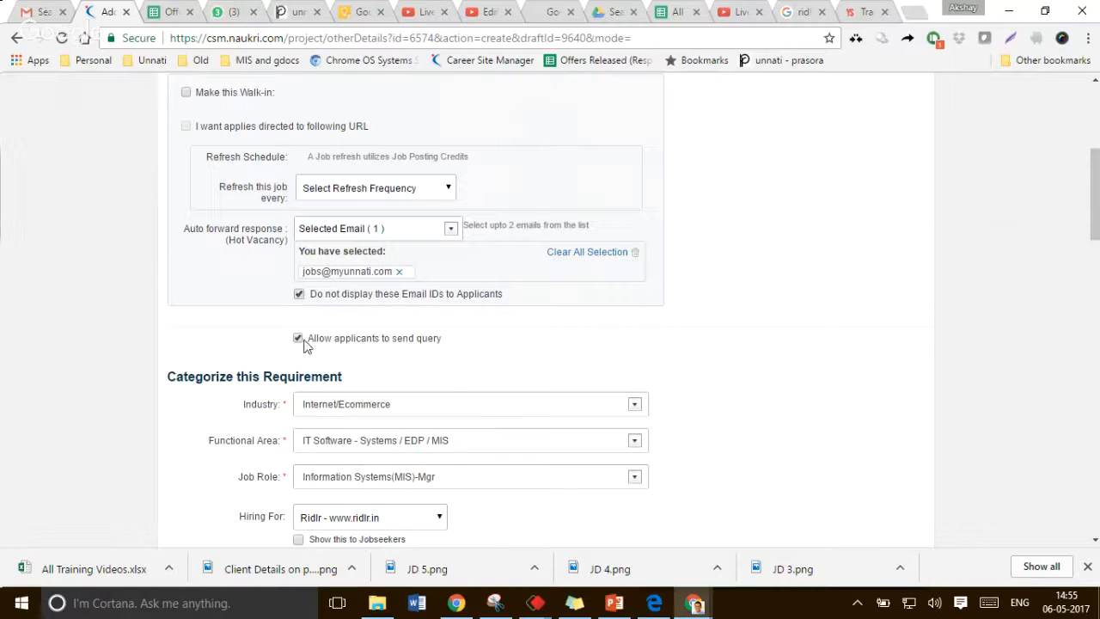
{"action": "scroll", "coordinate": [296, 344], "scroll_direction": "down", "scroll_amount": 1}
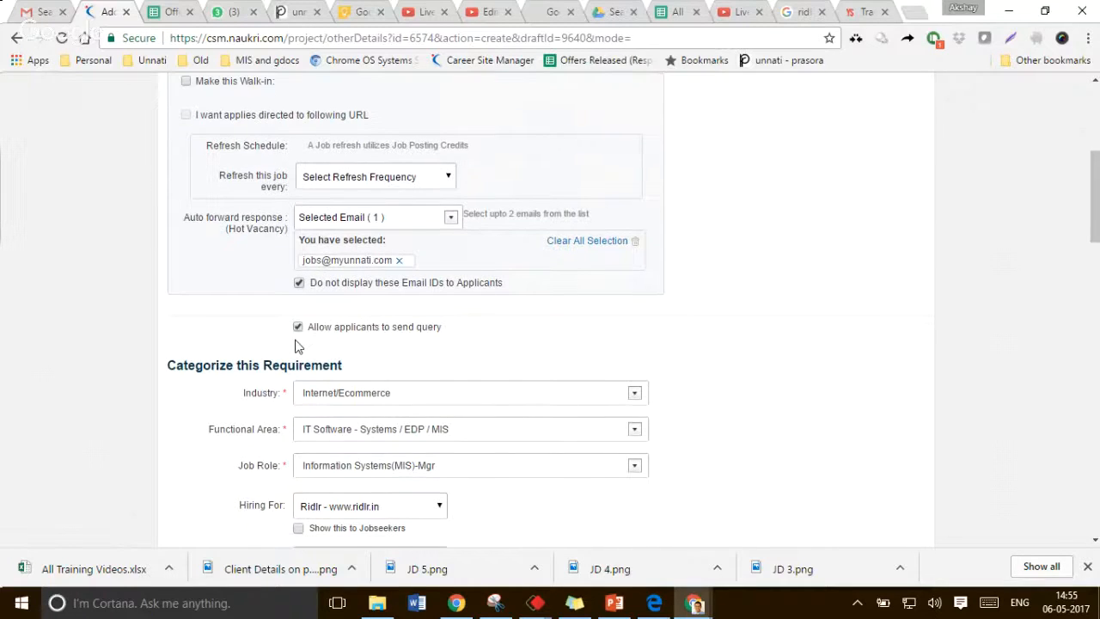
{"action": "scroll", "coordinate": [296, 347], "scroll_direction": "down", "scroll_amount": 2}
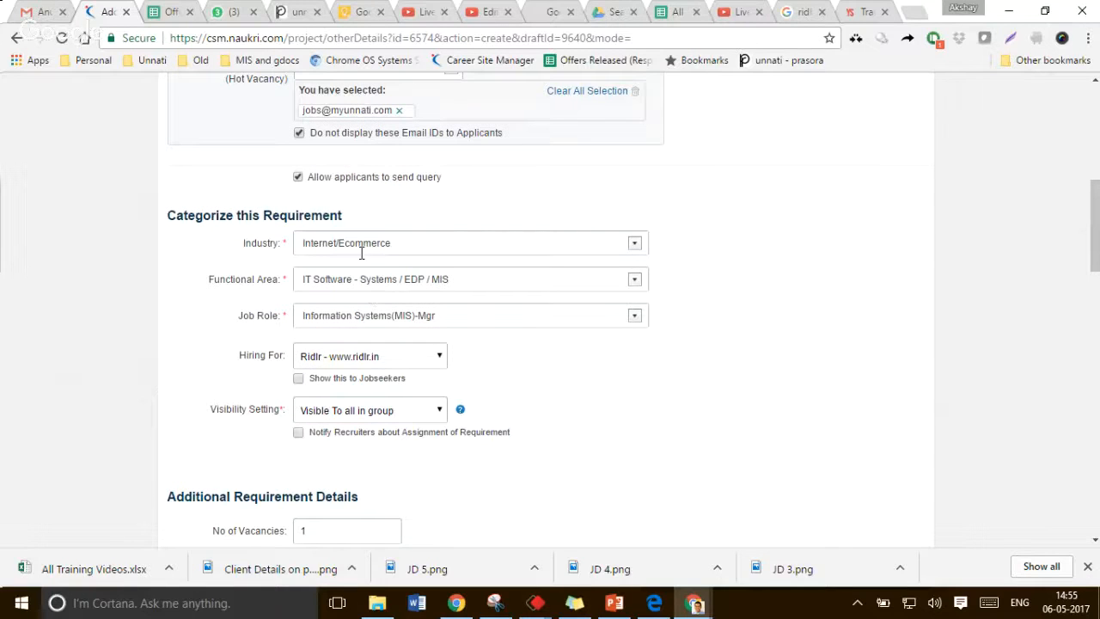
{"action": "left_click", "coordinate": [370, 284]}
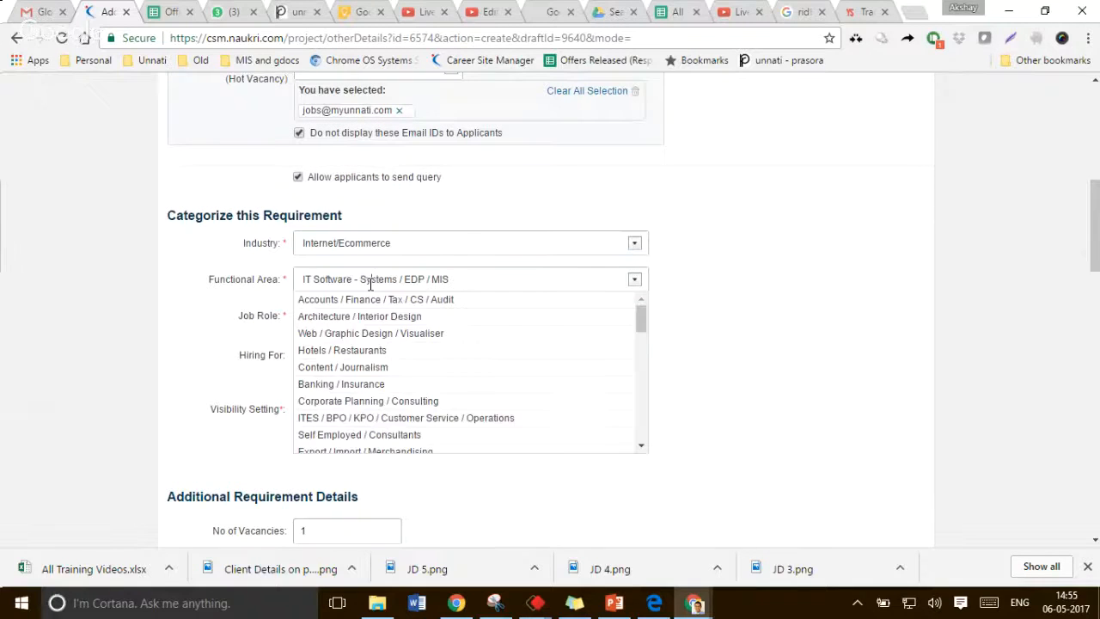
{"action": "key", "text": "ctrl+a"}
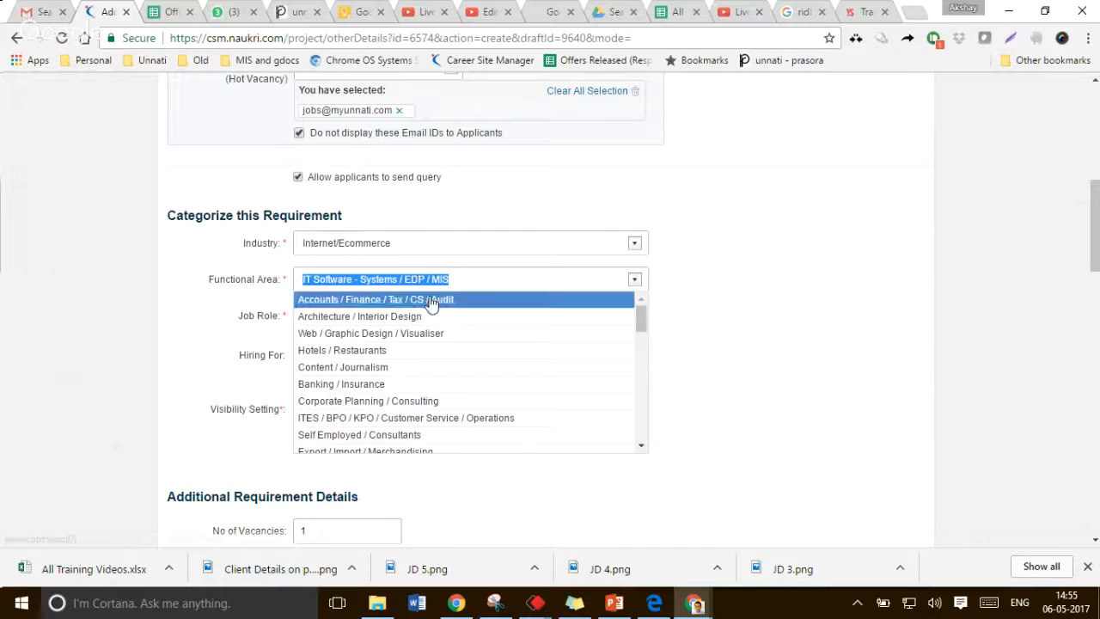
{"action": "left_click", "coordinate": [451, 419]}
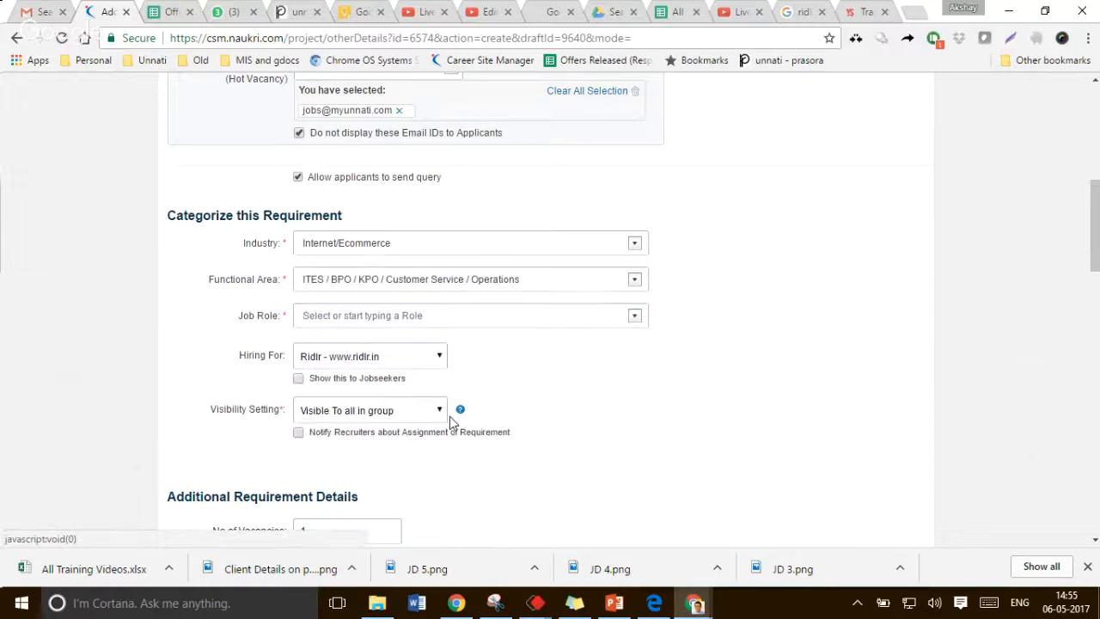
Set the job role to Associate/Sr. Associate -(NonTechnical)
{"action": "left_click", "coordinate": [478, 315]}
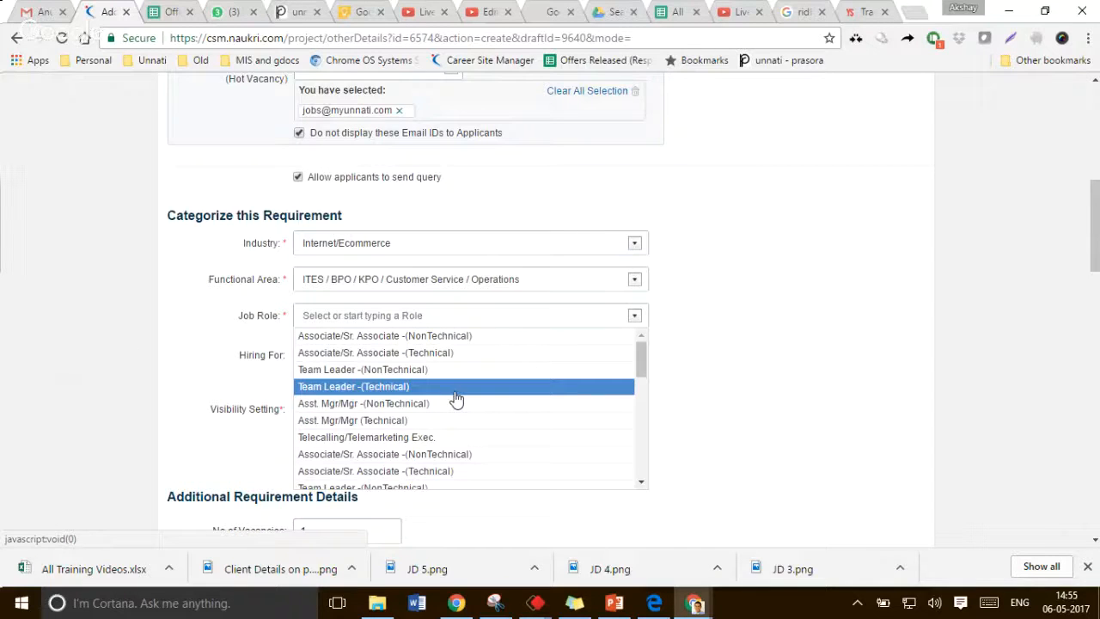
{"action": "scroll", "coordinate": [456, 404], "scroll_direction": "down", "scroll_amount": 1}
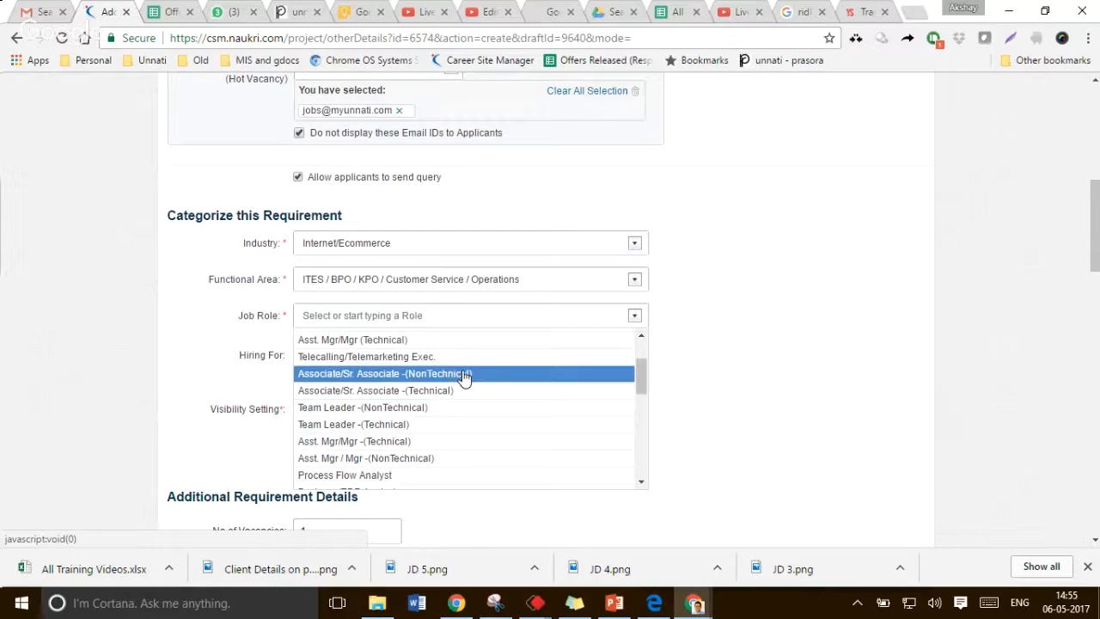
{"action": "left_click", "coordinate": [464, 375]}
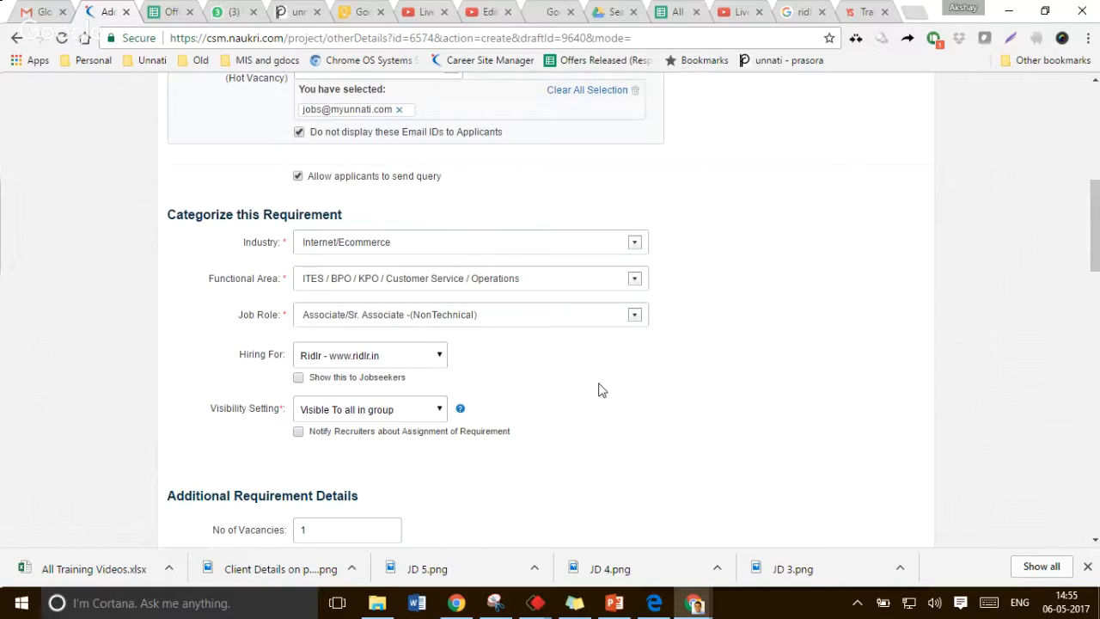
Enable showing the contact details to jobseekers
{"action": "scroll", "coordinate": [602, 390], "scroll_direction": "down", "scroll_amount": 1}
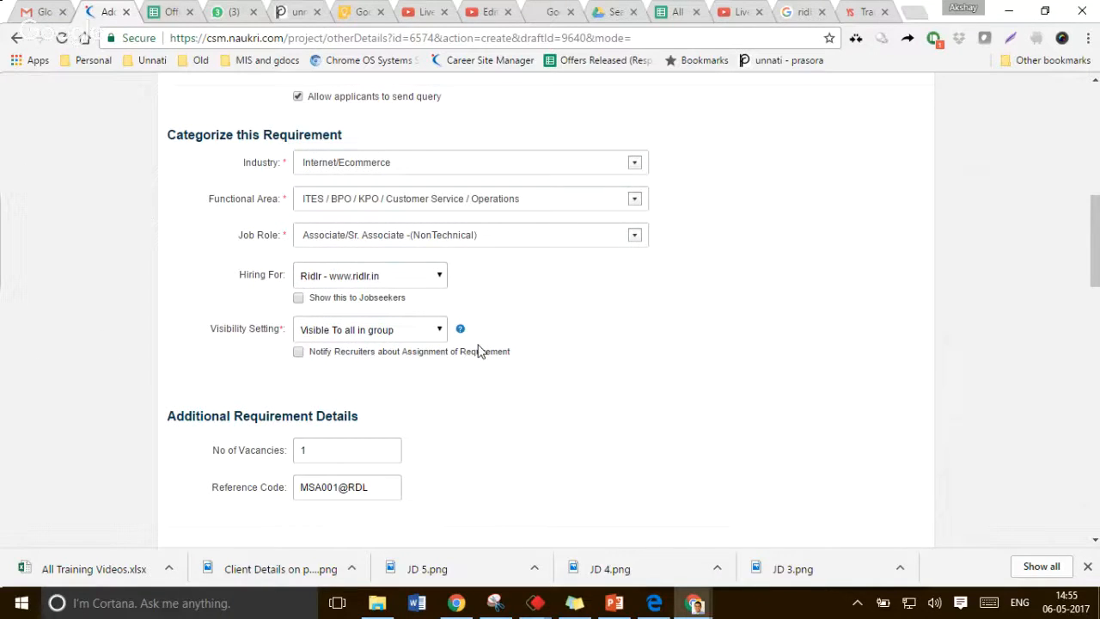
{"action": "scroll", "coordinate": [479, 350], "scroll_direction": "down", "scroll_amount": 2}
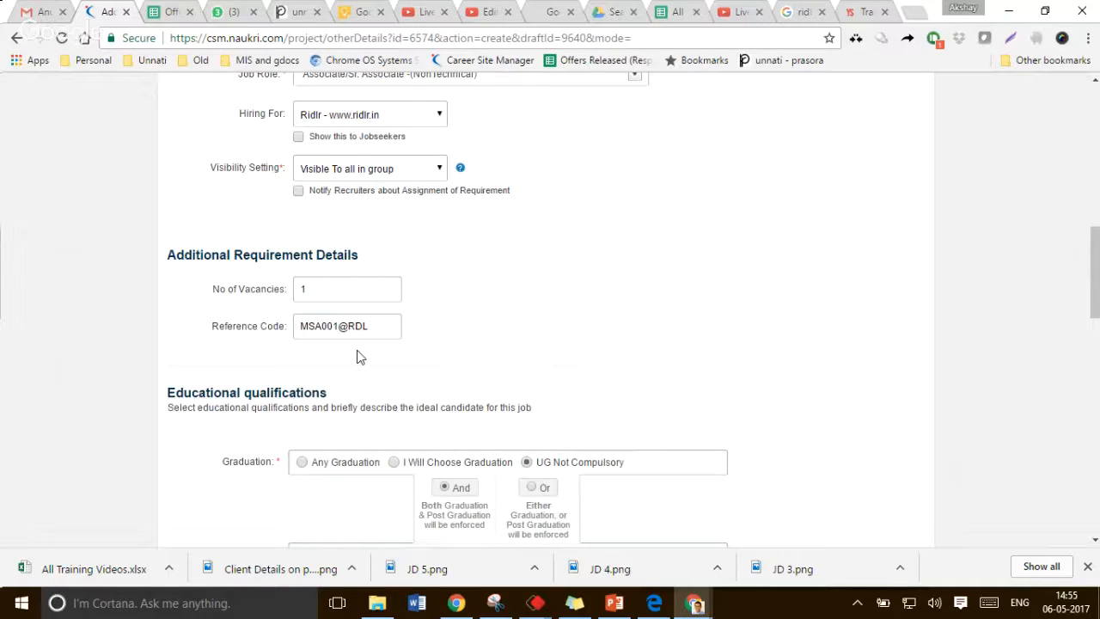
{"action": "scroll", "coordinate": [359, 357], "scroll_direction": "down", "scroll_amount": 3}
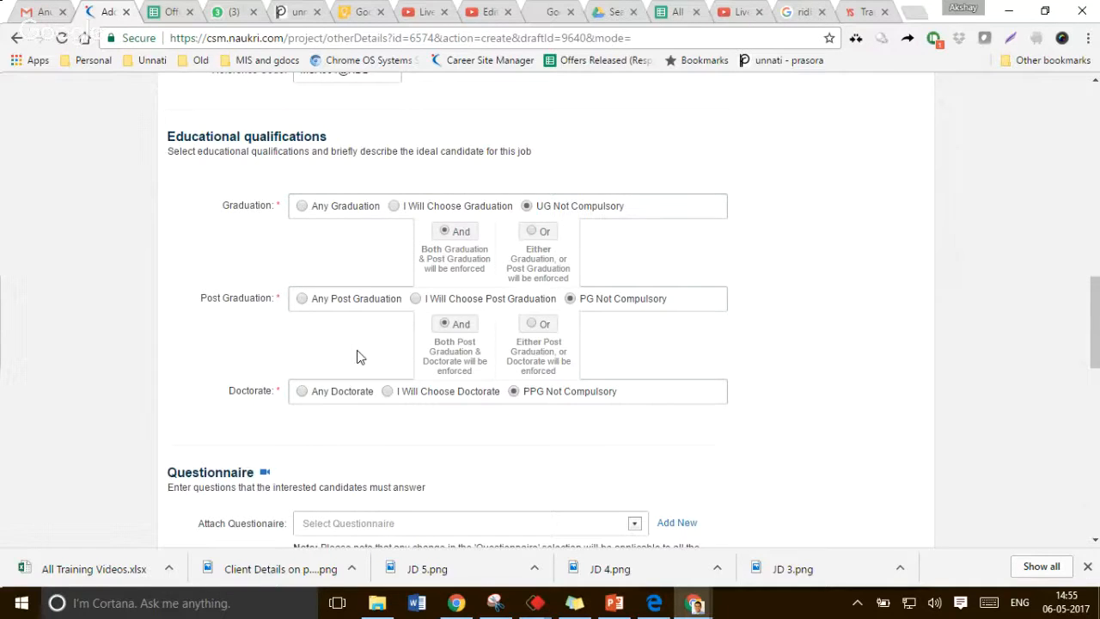
{"action": "scroll", "coordinate": [359, 356], "scroll_direction": "down", "scroll_amount": 2}
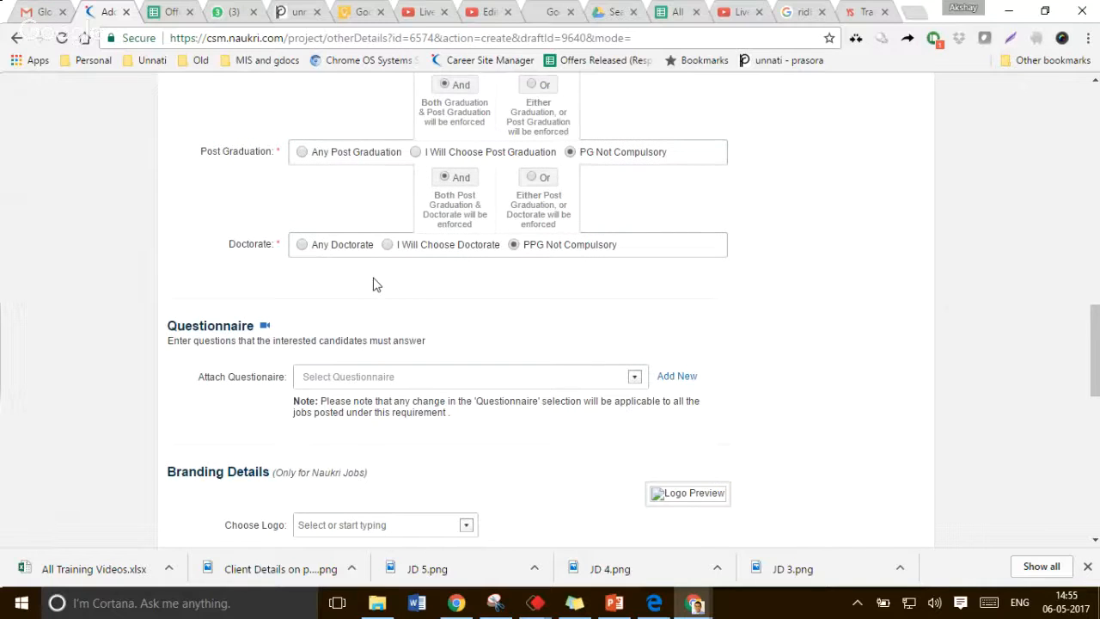
{"action": "scroll", "coordinate": [238, 215], "scroll_direction": "down", "scroll_amount": 3}
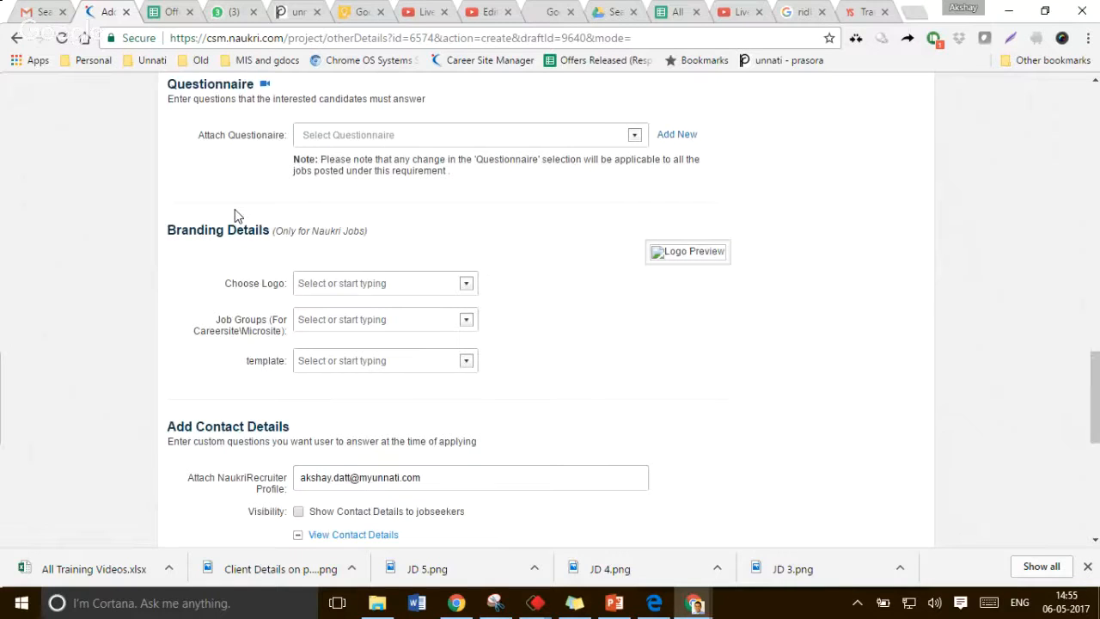
{"action": "scroll", "coordinate": [339, 316], "scroll_direction": "down", "scroll_amount": 2}
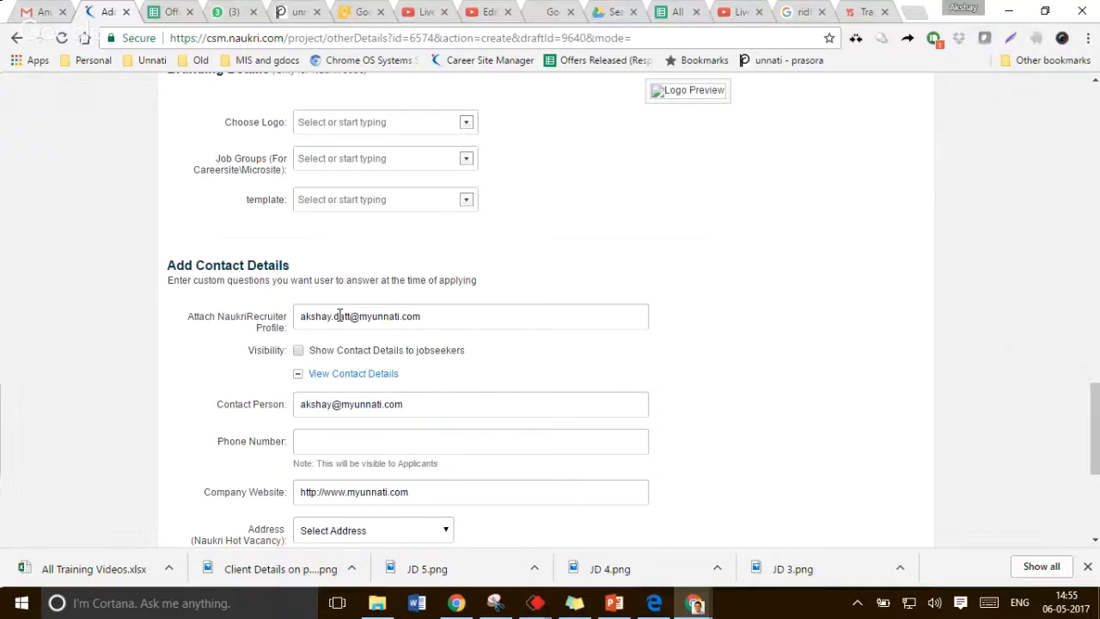
{"action": "left_click", "coordinate": [339, 349]}
In the About Company text, change "growing transport updates" to "growing public transport"
{"action": "scroll", "coordinate": [340, 350], "scroll_direction": "down", "scroll_amount": 1}
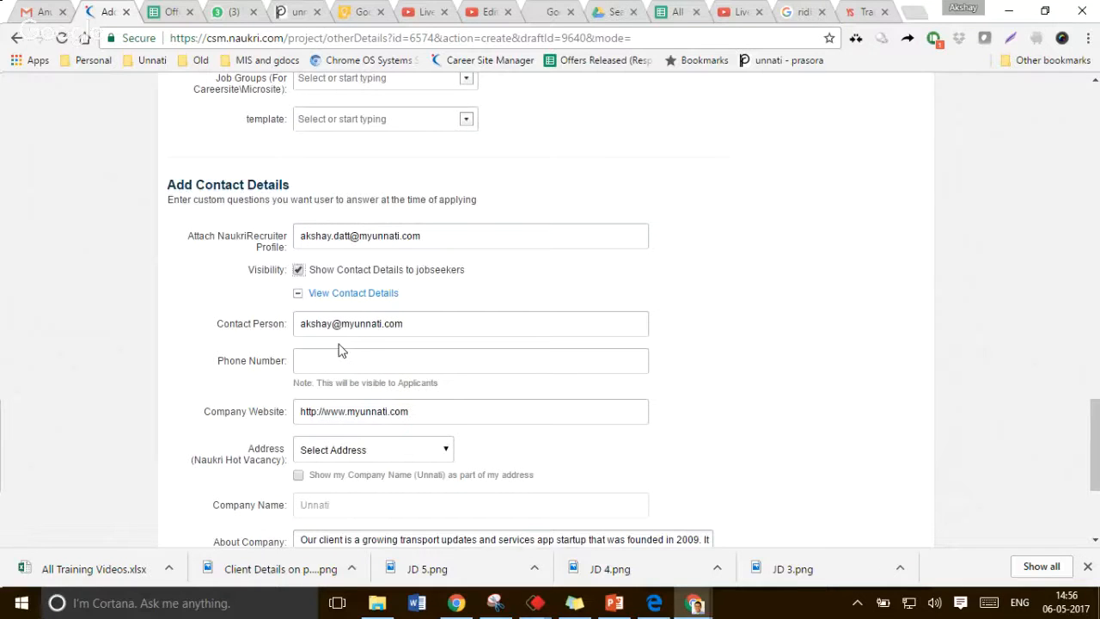
{"action": "scroll", "coordinate": [367, 331], "scroll_direction": "down", "scroll_amount": 2}
{"action": "left_click_drag", "start_coordinate": [300, 378], "coordinate": [633, 425]}
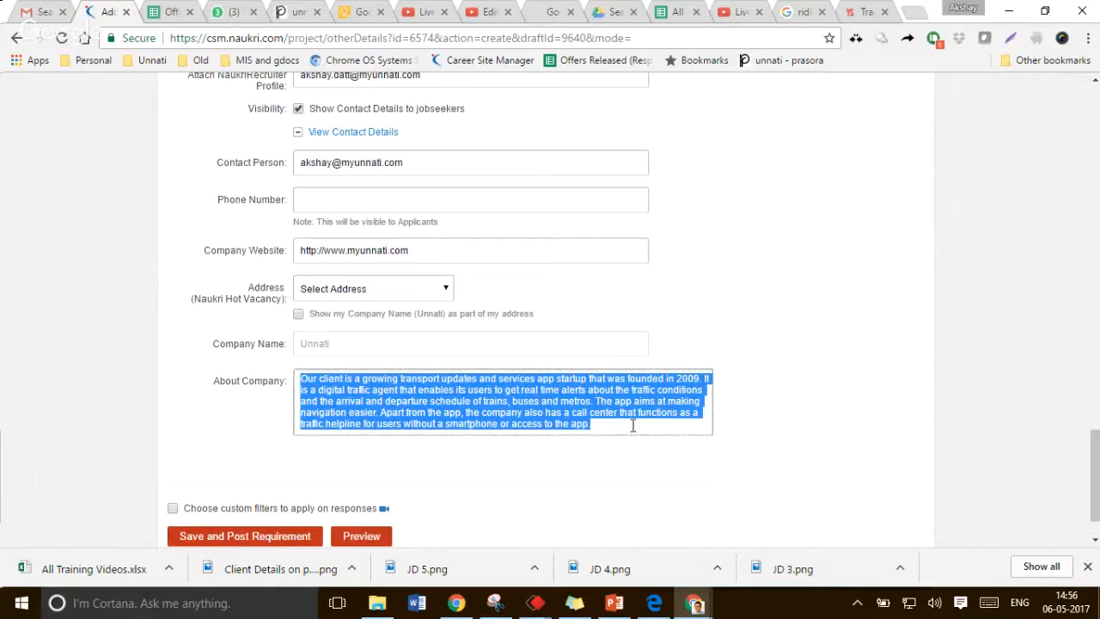
{"action": "left_click", "coordinate": [459, 384]}
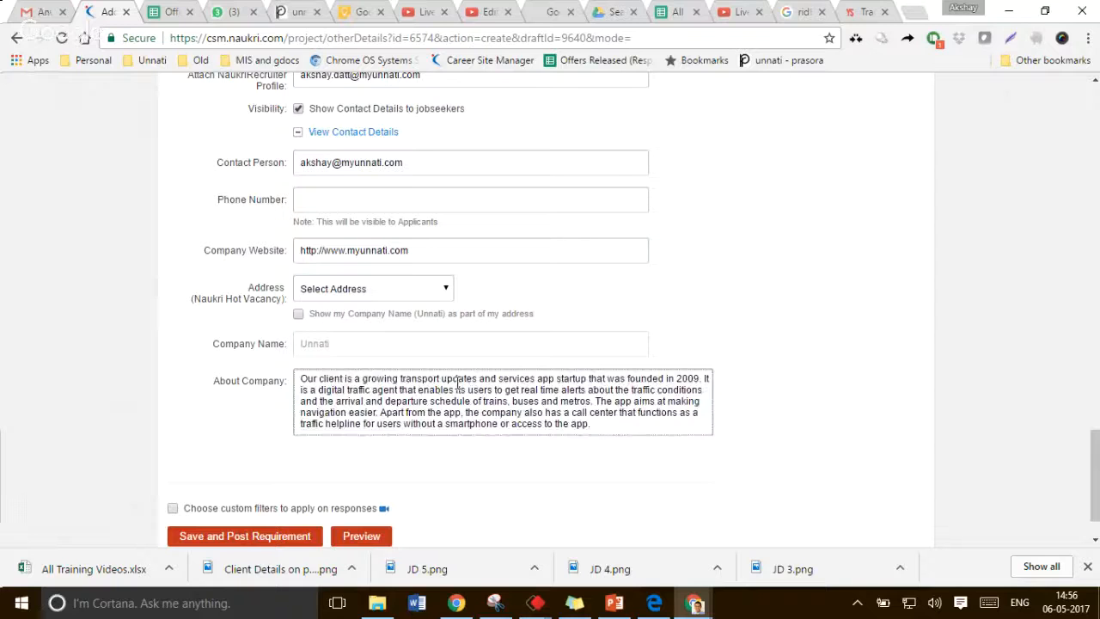
{"action": "double_click", "coordinate": [458, 384]}
{"action": "key", "text": "BackSpace"}
{"action": "key", "text": "ctrl+Left"}
{"action": "type", "text": "P"}
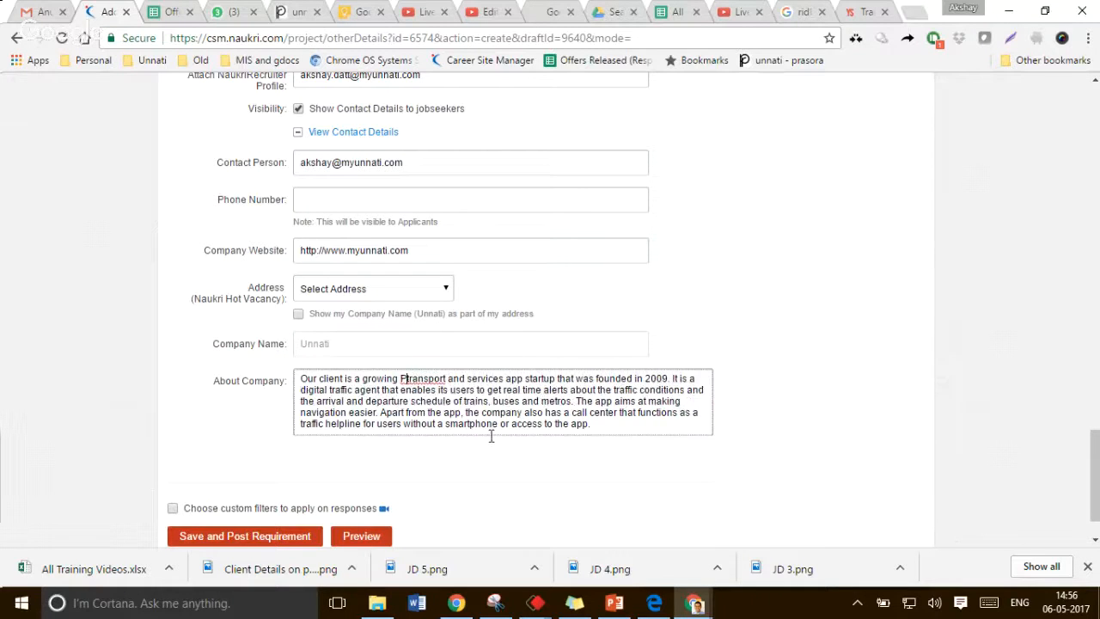
{"action": "type", "text": "ublic t"}
{"action": "key", "text": "ctrl+Left"}
{"action": "key", "text": "shift+Right"}
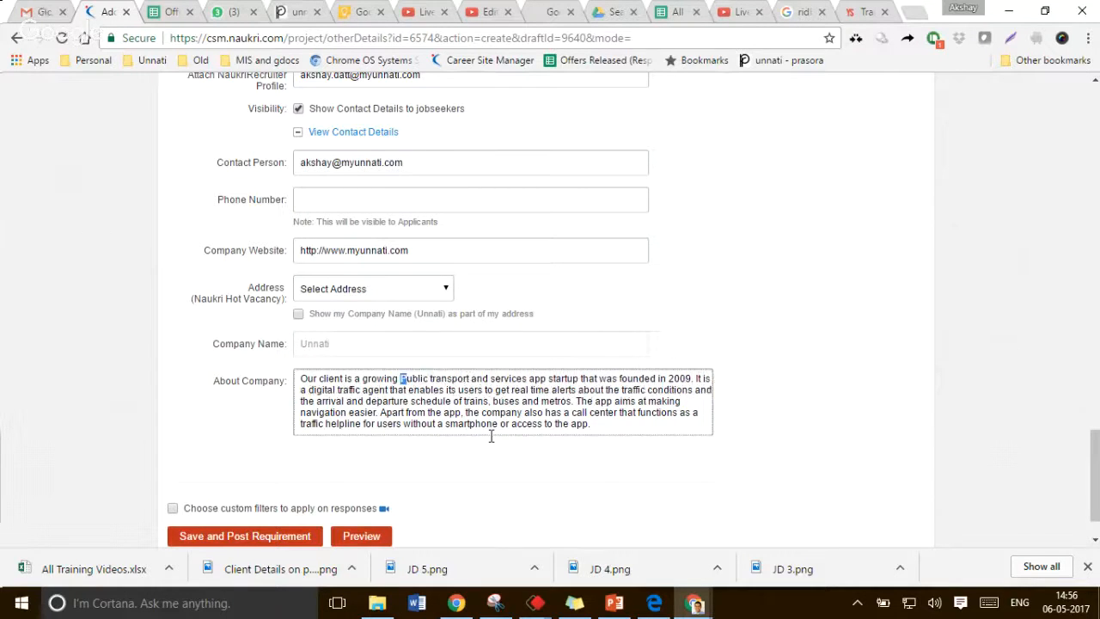
{"action": "type", "text": "p"}
Append a sentence beginning "The company" to About Company, pasting the Series B funding details copied from the YourStory article
{"action": "key", "text": "Down"}
{"action": "key", "text": "Down"}
{"action": "key", "text": "Down"}
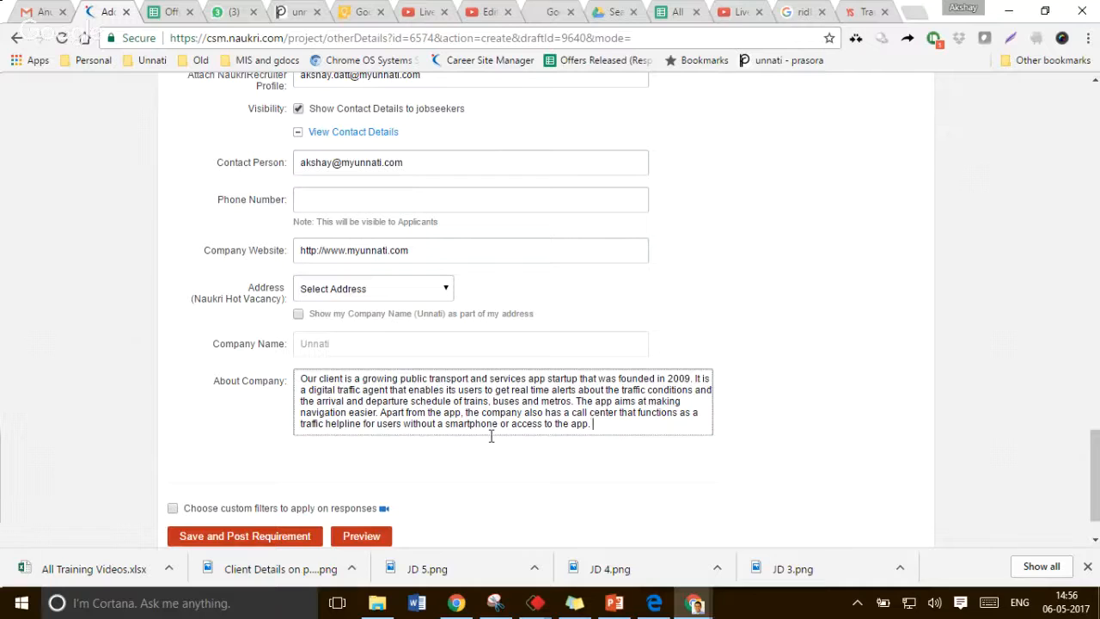
{"action": "type", "text": "The companu"}
{"action": "key", "text": "BackSpace"}
{"action": "type", "text": "y"}
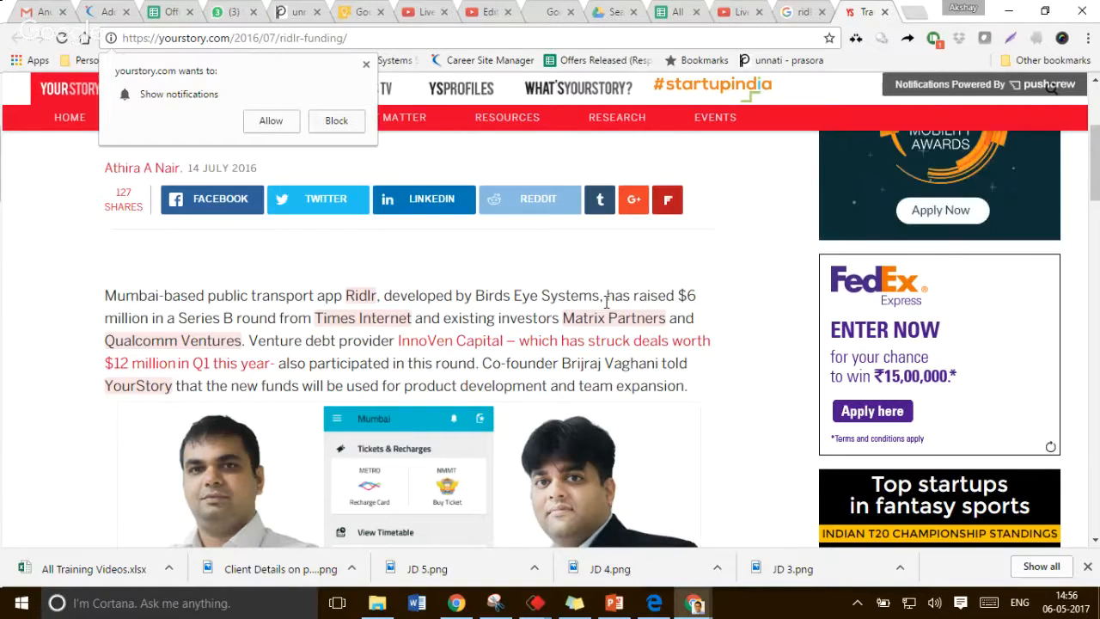
{"action": "left_click_drag", "start_coordinate": [606, 298], "coordinate": [249, 338]}
{"action": "key", "text": "ctrl+c"}
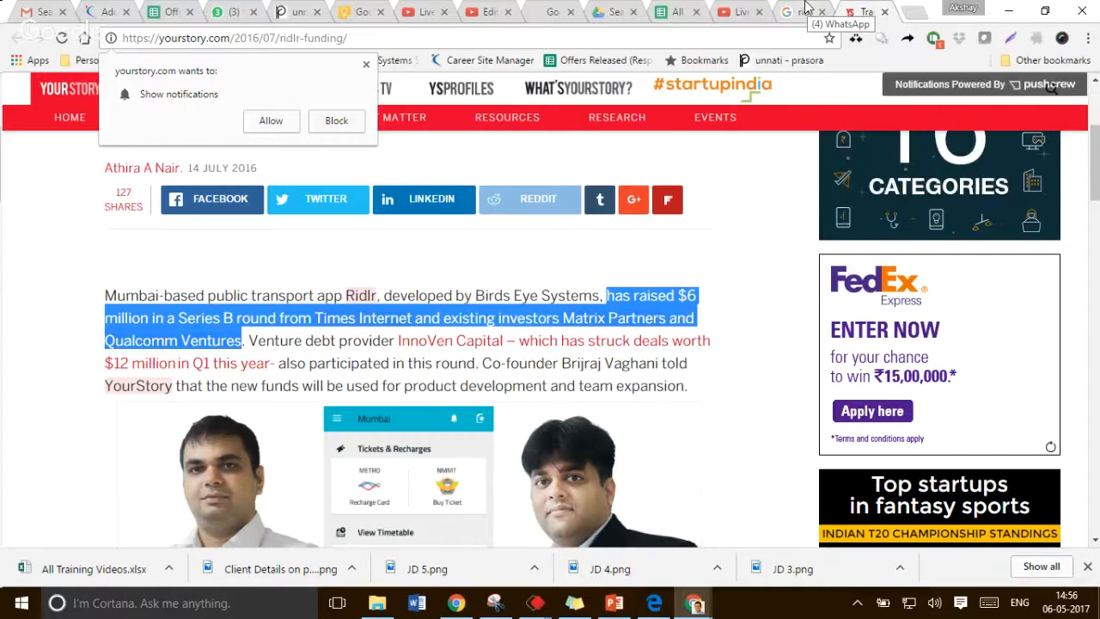
{"action": "left_click", "coordinate": [114, 7]}
{"action": "key", "text": "ctrl+v"}
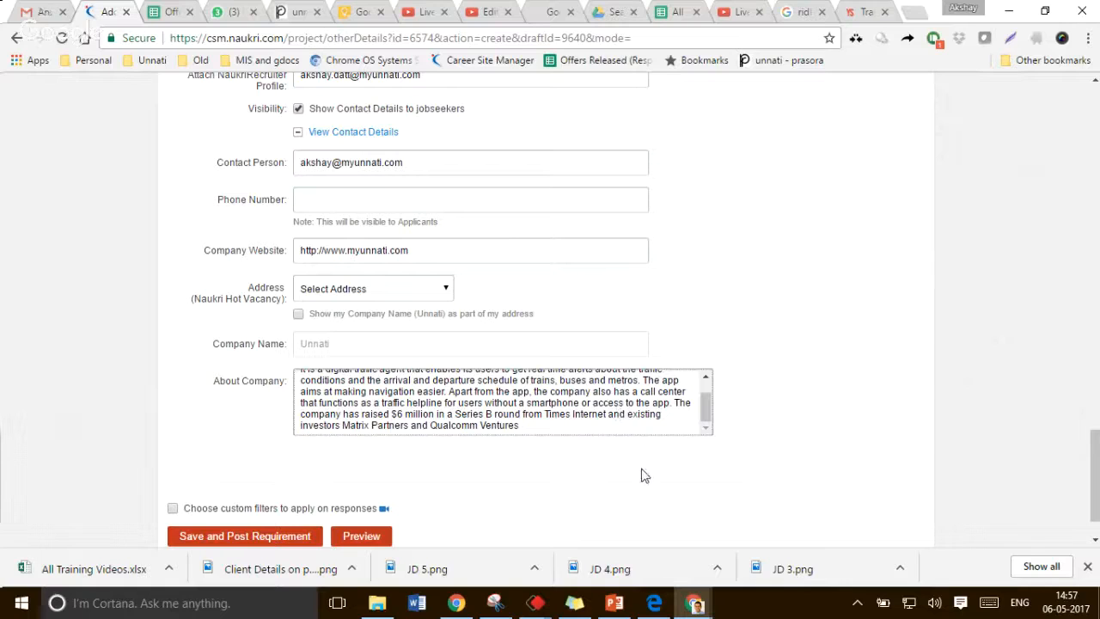
Replace "and existing investors" with a comma in the funding sentence and end it with a period
{"action": "key", "text": "ctrl+shift+Right"}
{"action": "key", "text": "ctrl+shift+Right"}
{"action": "key", "text": "ctrl+shift+Right"}
{"action": "key", "text": "BackSpace"}
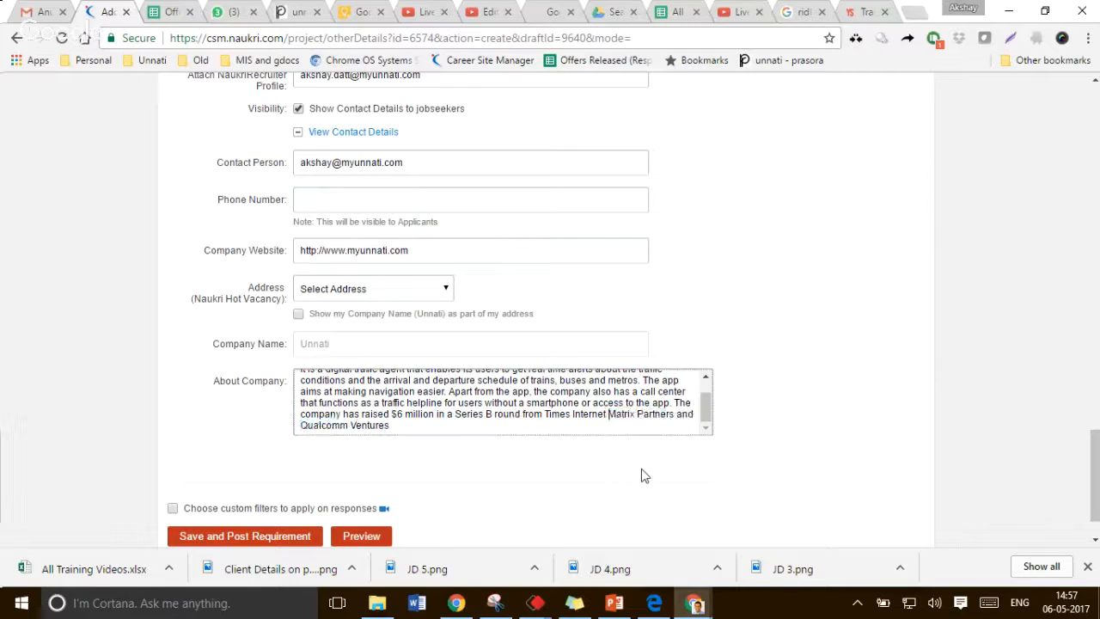
{"action": "type", "text": ", "}
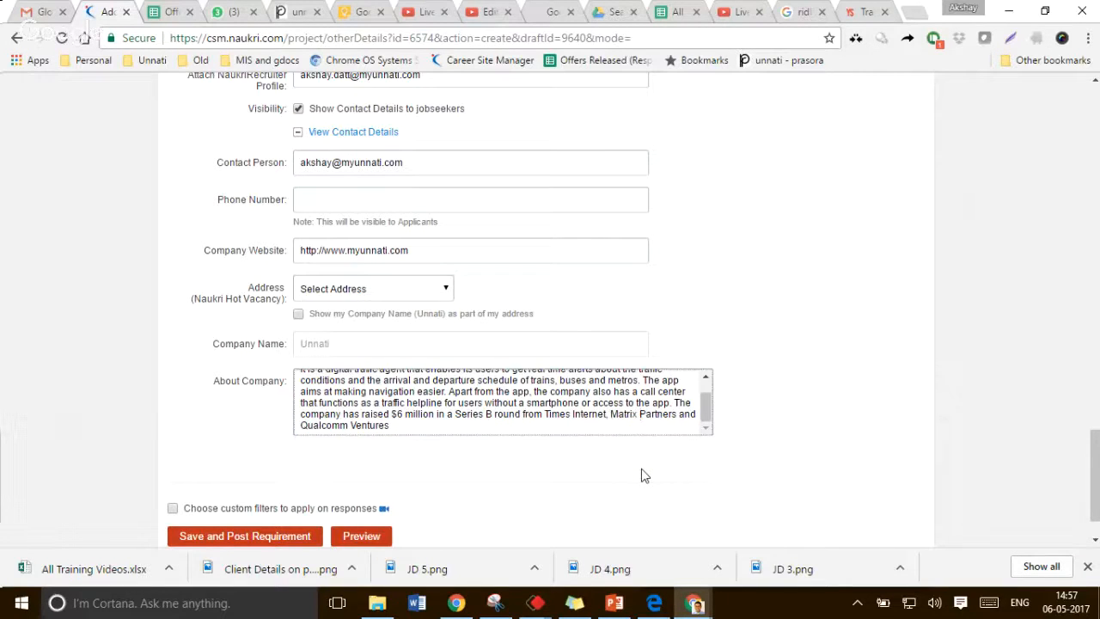
{"action": "type", "text": "."}
Select the co-founder's name in the YourStory article and search Google for it
{"action": "scroll", "coordinate": [550, 425], "scroll_direction": "up", "scroll_amount": 1}
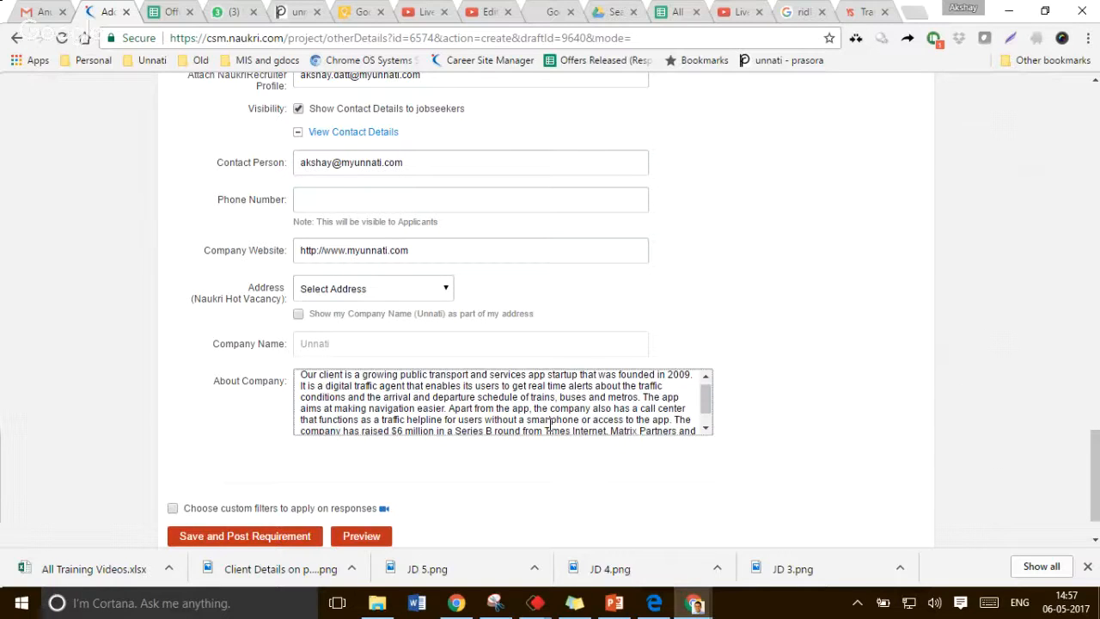
{"action": "key", "text": "ctrl+9"}
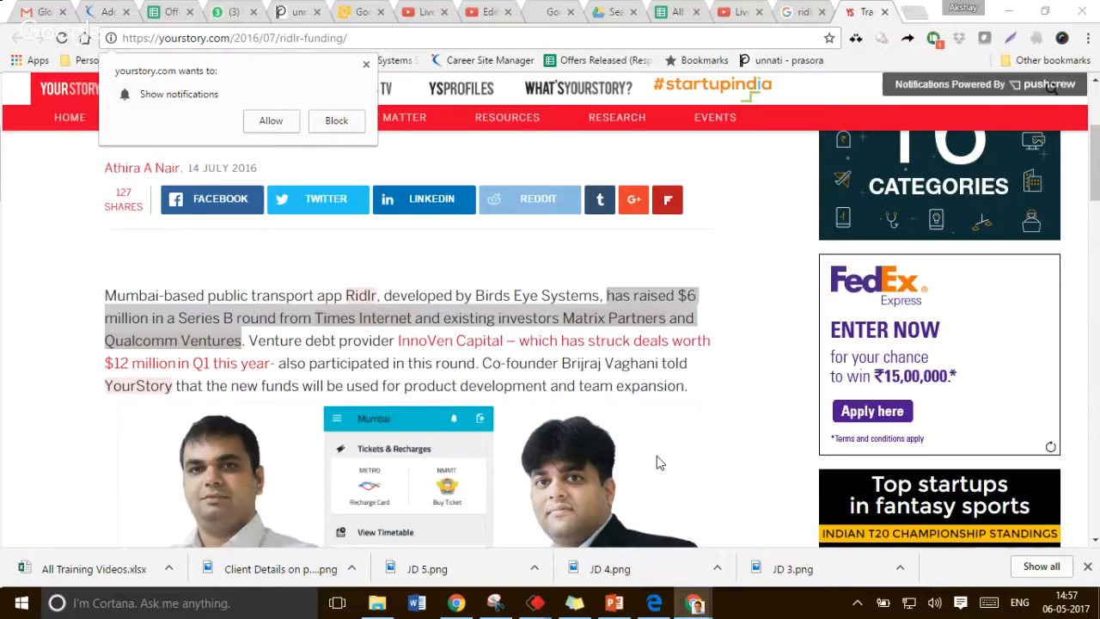
{"action": "scroll", "coordinate": [656, 458], "scroll_direction": "down", "scroll_amount": 10}
{"action": "scroll", "coordinate": [269, 357], "scroll_direction": "up", "scroll_amount": 2}
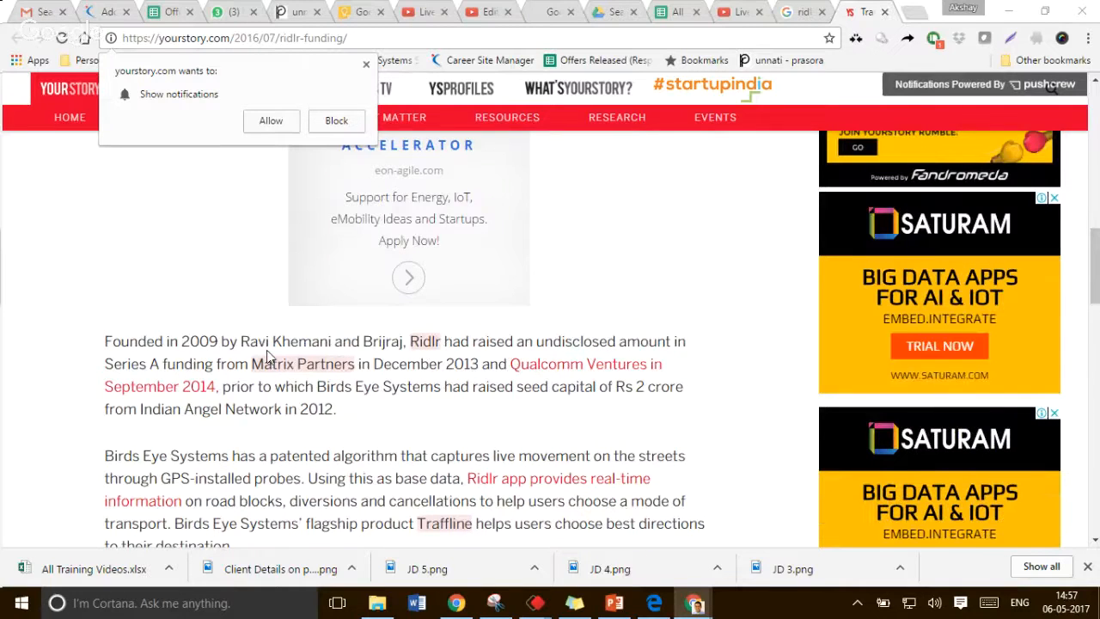
{"action": "left_click_drag", "start_coordinate": [241, 341], "coordinate": [328, 340]}
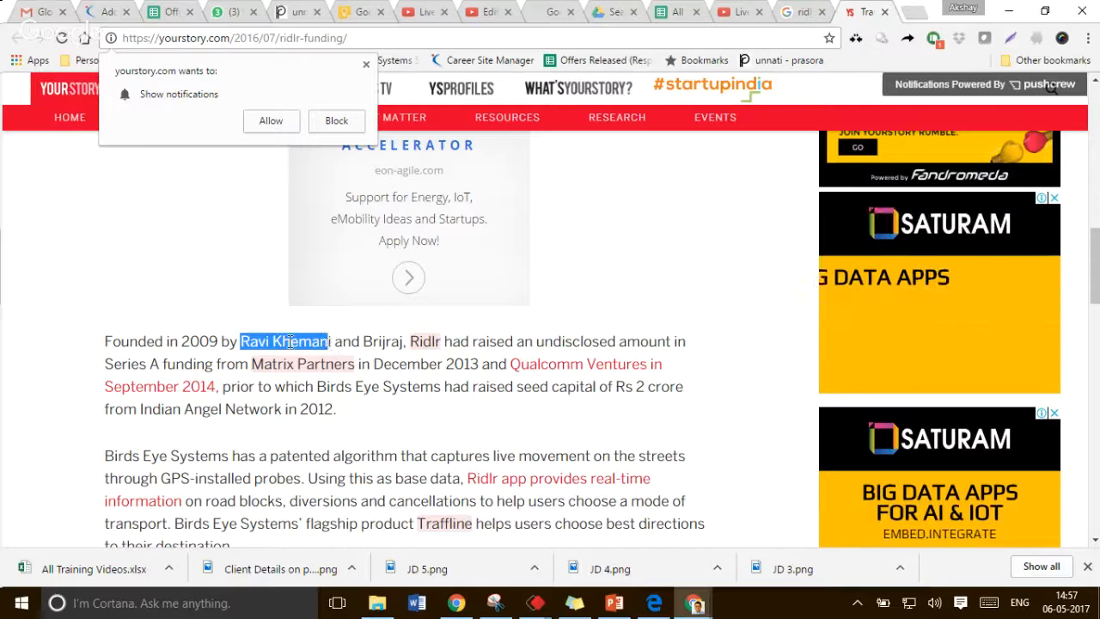
{"action": "right_click", "coordinate": [290, 342]}
{"action": "left_click", "coordinate": [386, 368]}
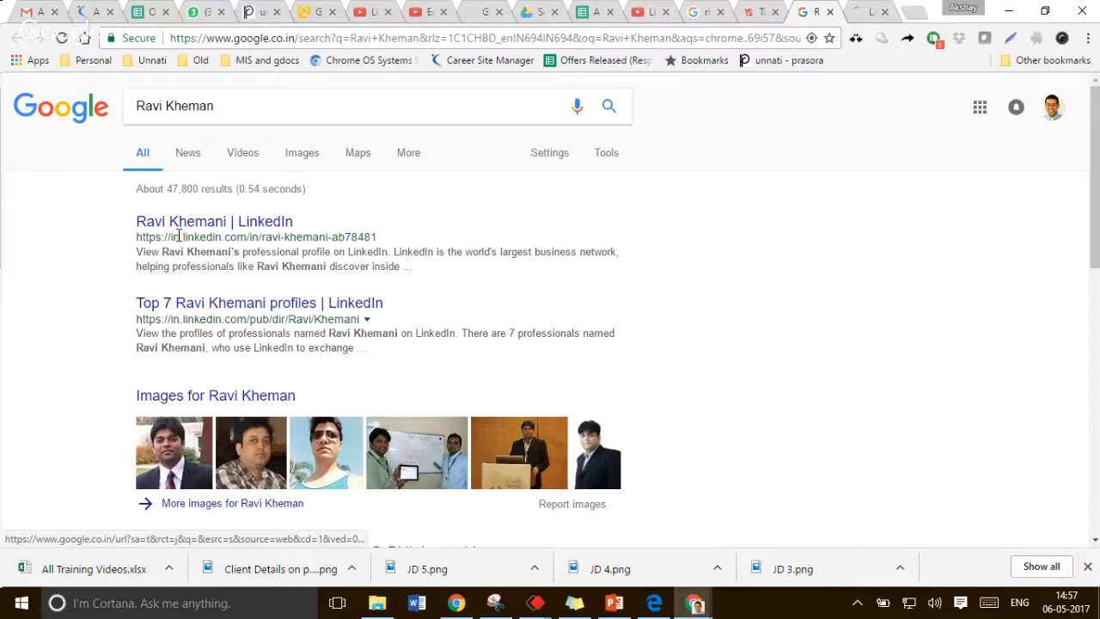
{"action": "scroll", "coordinate": [178, 235], "scroll_direction": "down", "scroll_amount": 3}
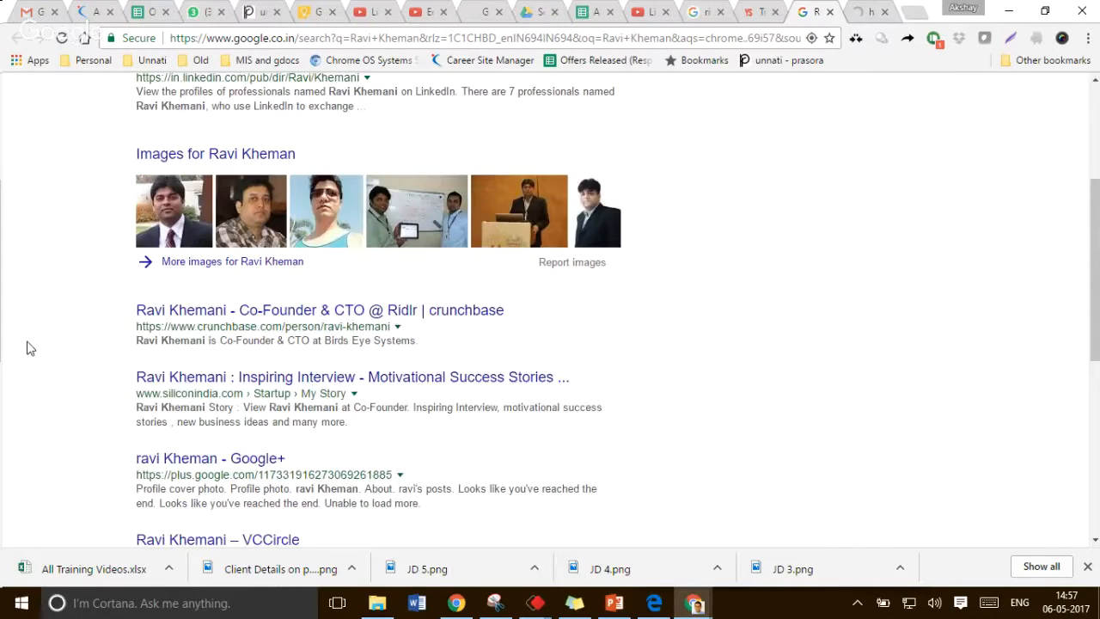
Open the co-founder's search results and review his LinkedIn profile experience and education
{"action": "middle_click", "coordinate": [511, 388]}
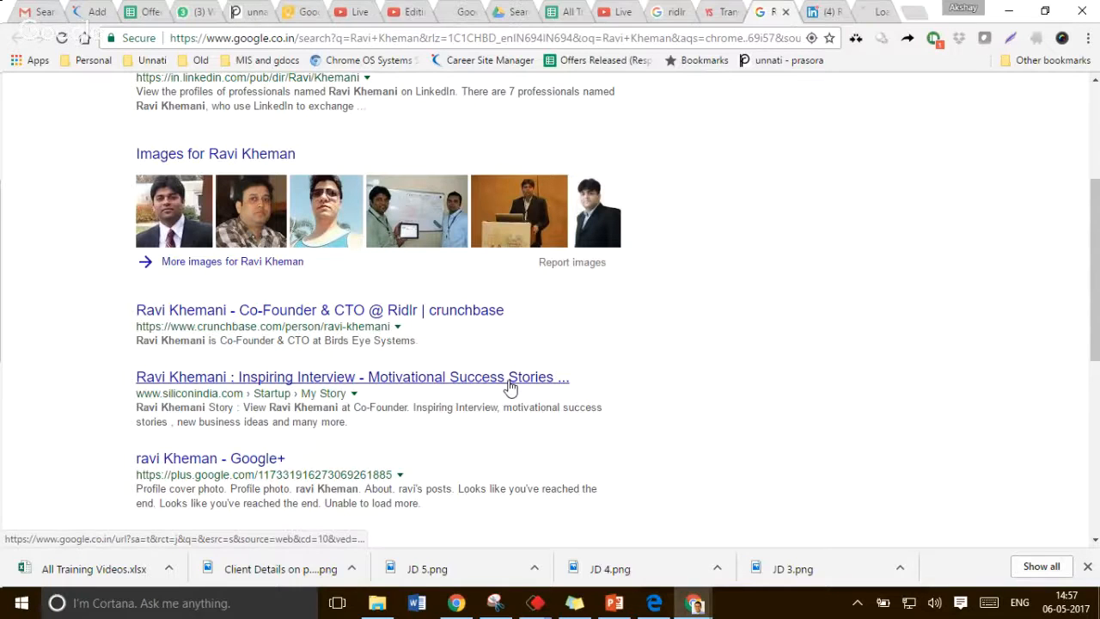
{"action": "left_click", "coordinate": [808, 11]}
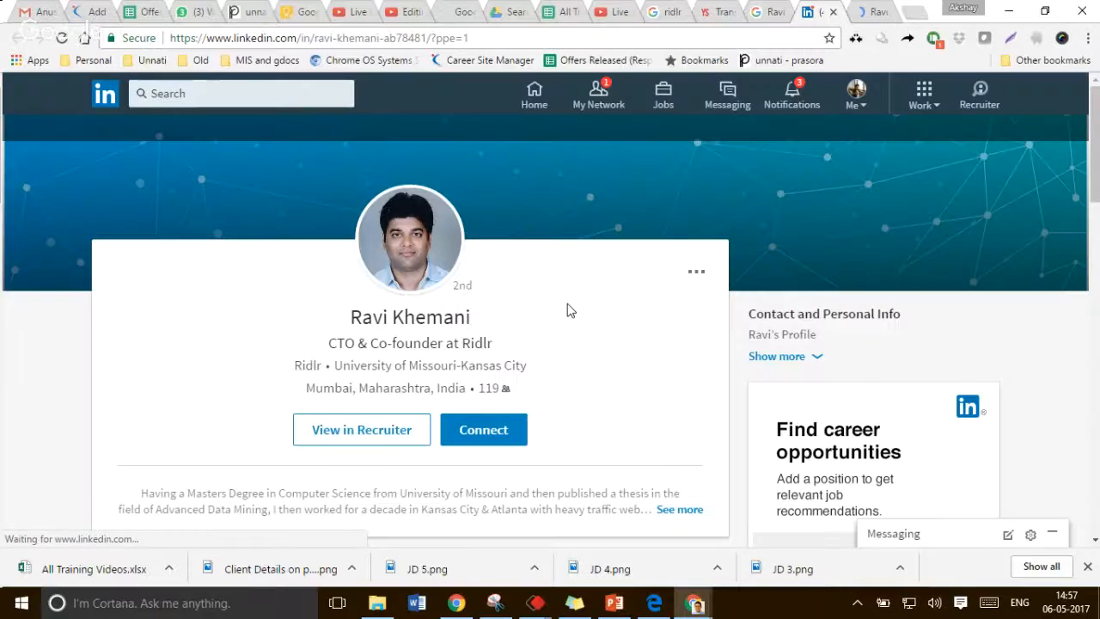
{"action": "scroll", "coordinate": [567, 310], "scroll_direction": "down", "scroll_amount": 5}
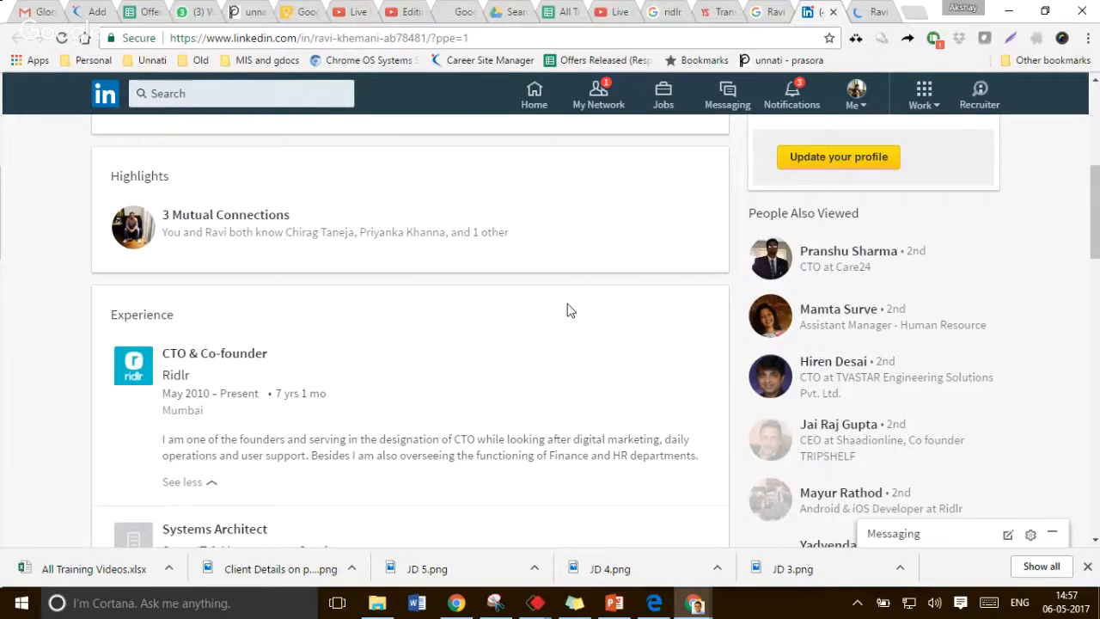
{"action": "scroll", "coordinate": [567, 310], "scroll_direction": "down", "scroll_amount": 5}
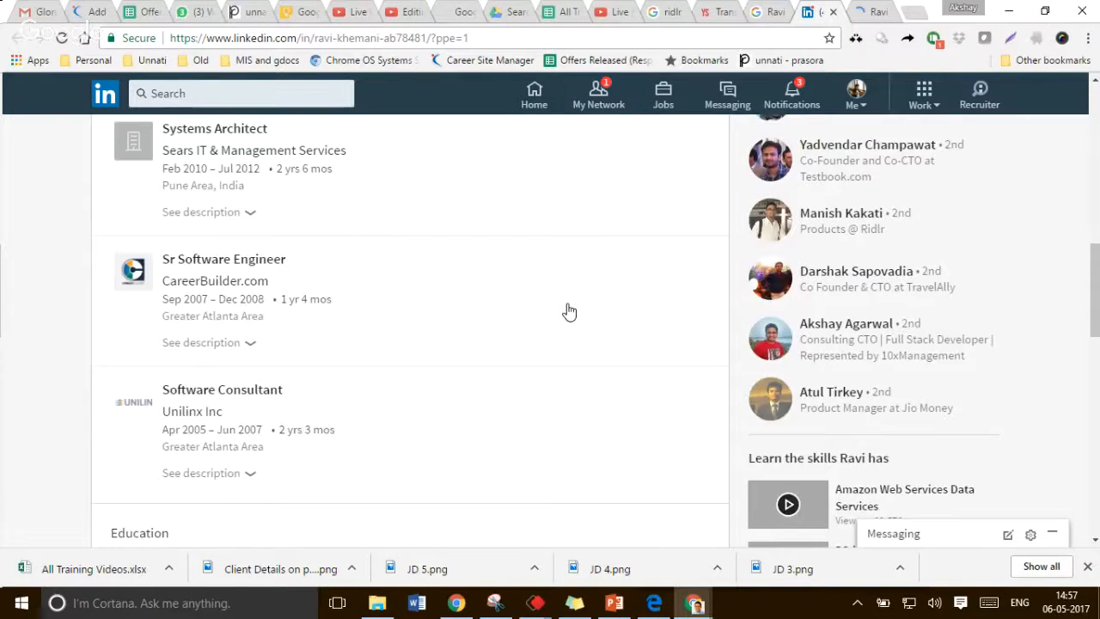
{"action": "scroll", "coordinate": [567, 310], "scroll_direction": "down", "scroll_amount": 3}
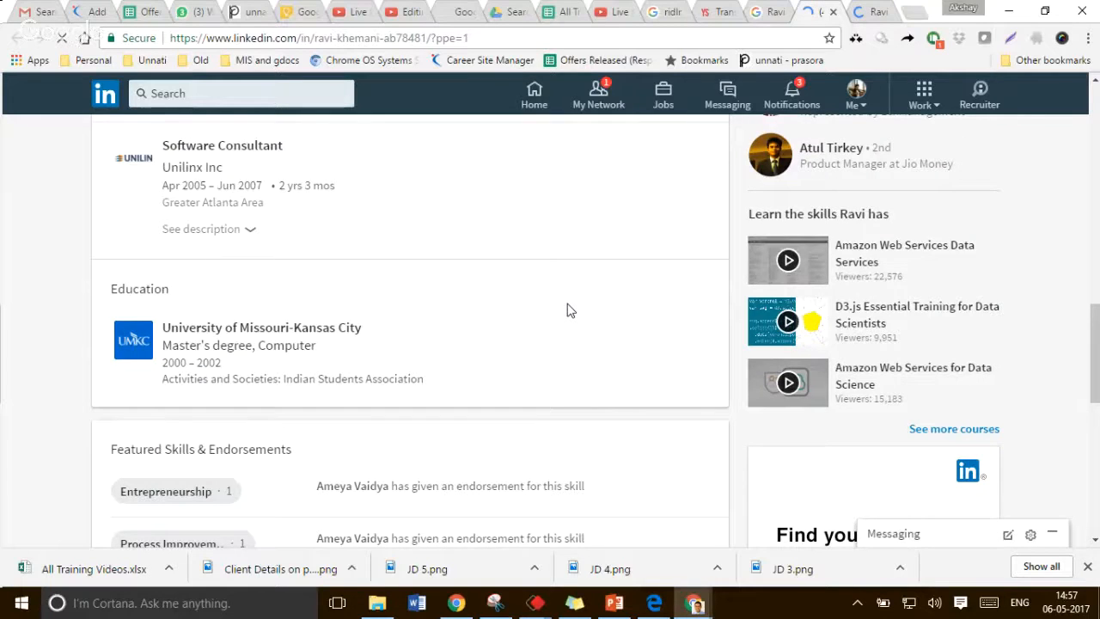
{"action": "scroll", "coordinate": [567, 310], "scroll_direction": "down", "scroll_amount": 3}
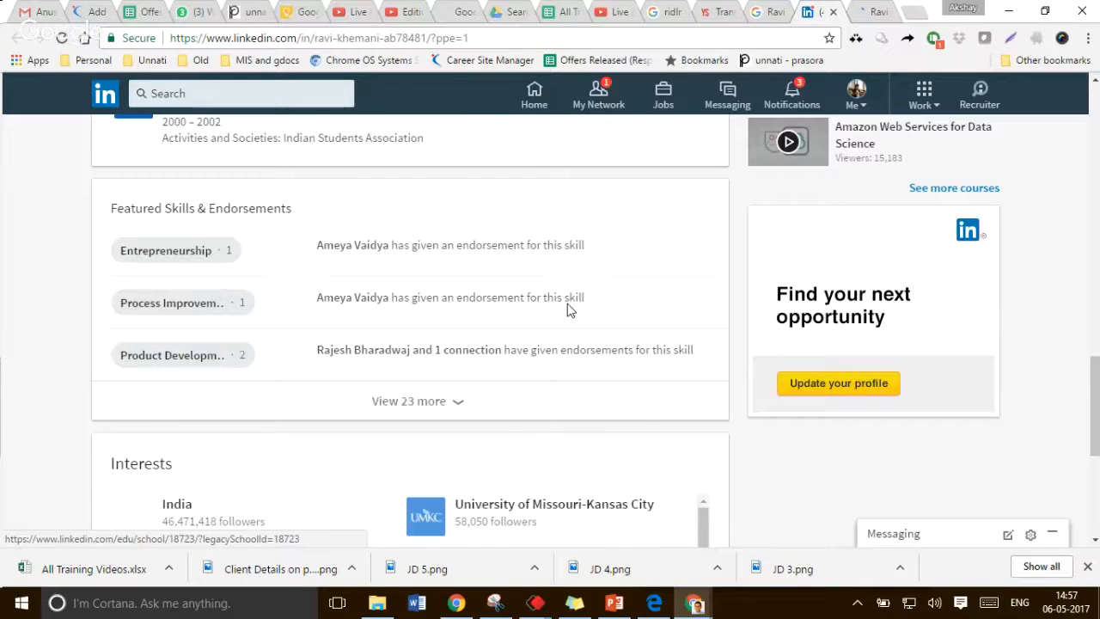
{"action": "scroll", "coordinate": [568, 310], "scroll_direction": "up", "scroll_amount": 1}
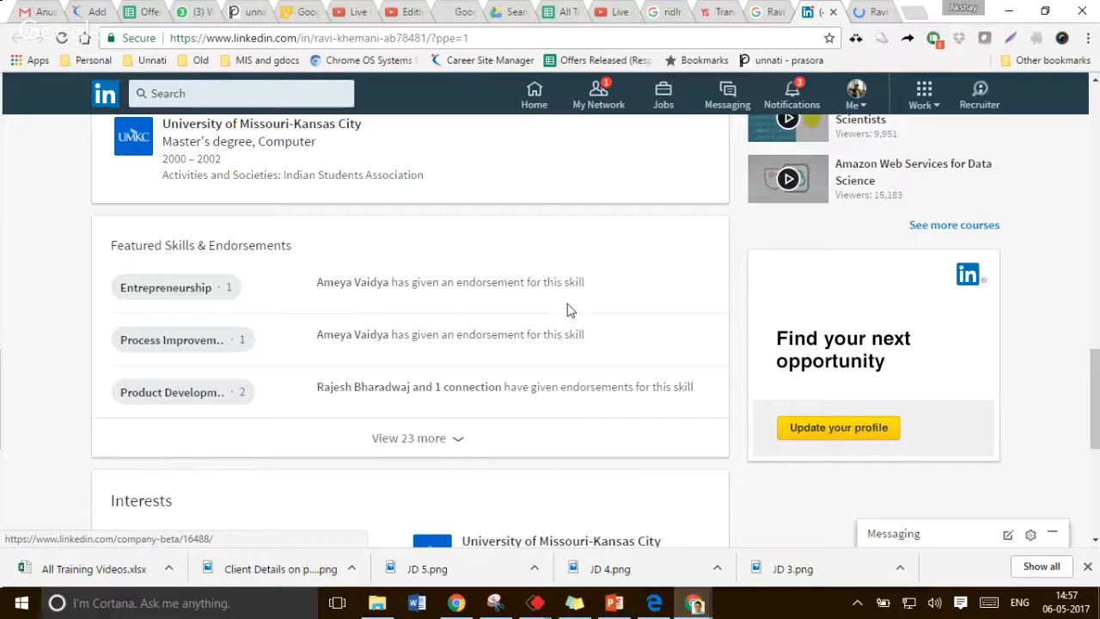
{"action": "left_click", "coordinate": [767, 12]}
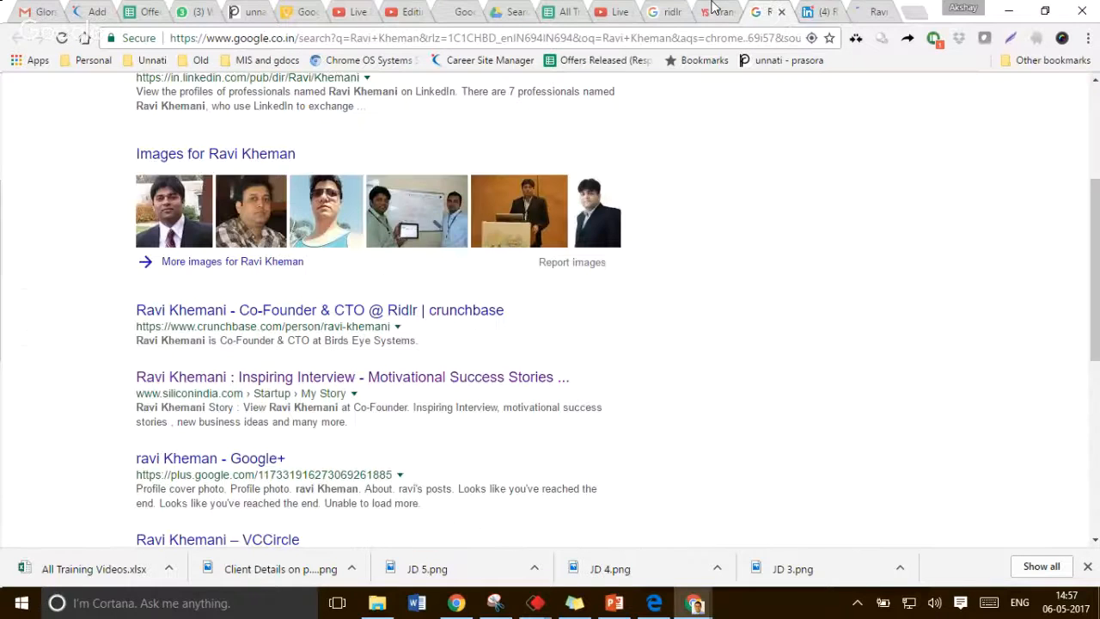
Select the other co-founder's name in the YourStory article and search Google for it
{"action": "left_click", "coordinate": [711, 9]}
{"action": "left_click_drag", "start_coordinate": [312, 309], "coordinate": [410, 310]}
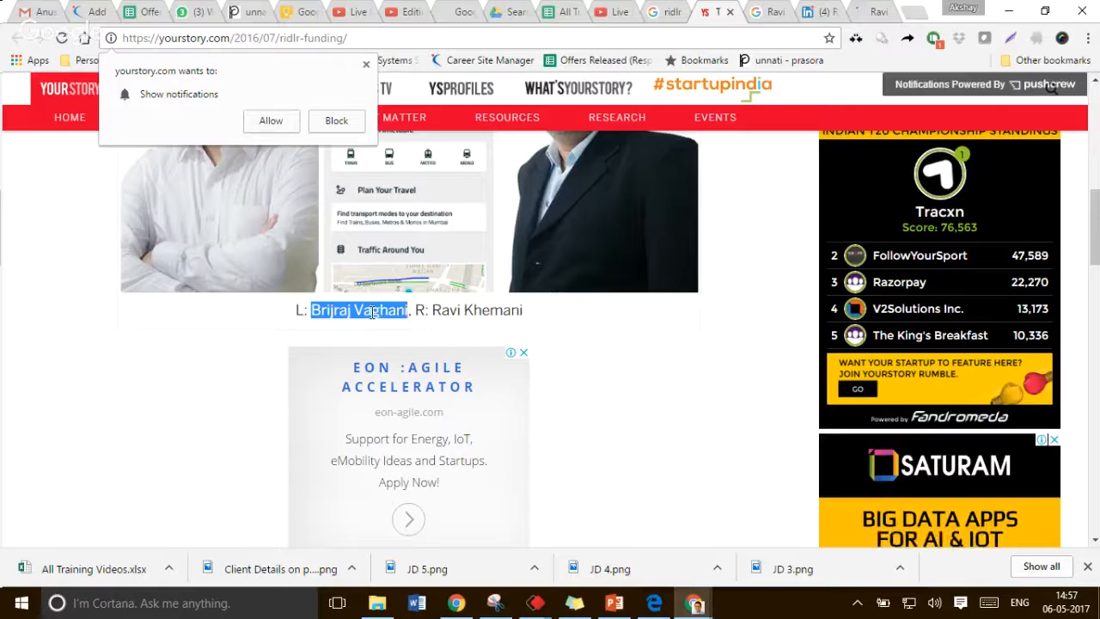
{"action": "right_click", "coordinate": [372, 318]}
{"action": "left_click", "coordinate": [414, 325]}
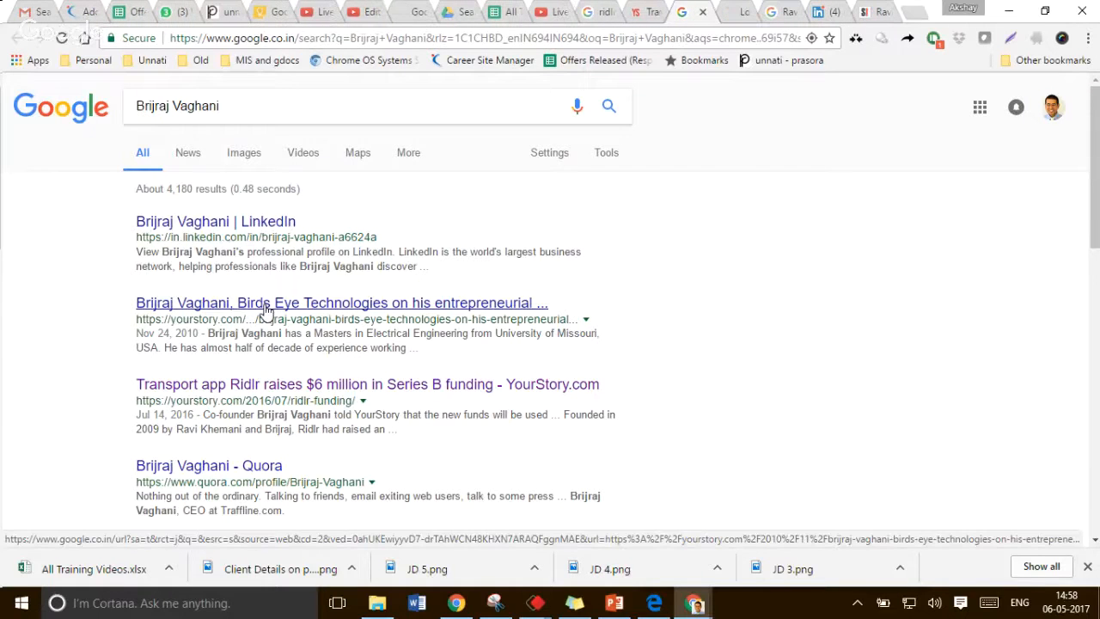
Read the YourStory article on the second co-founder's entrepreneurial journey and the first co-founder's LinkedIn experience
{"action": "left_click", "coordinate": [266, 310]}
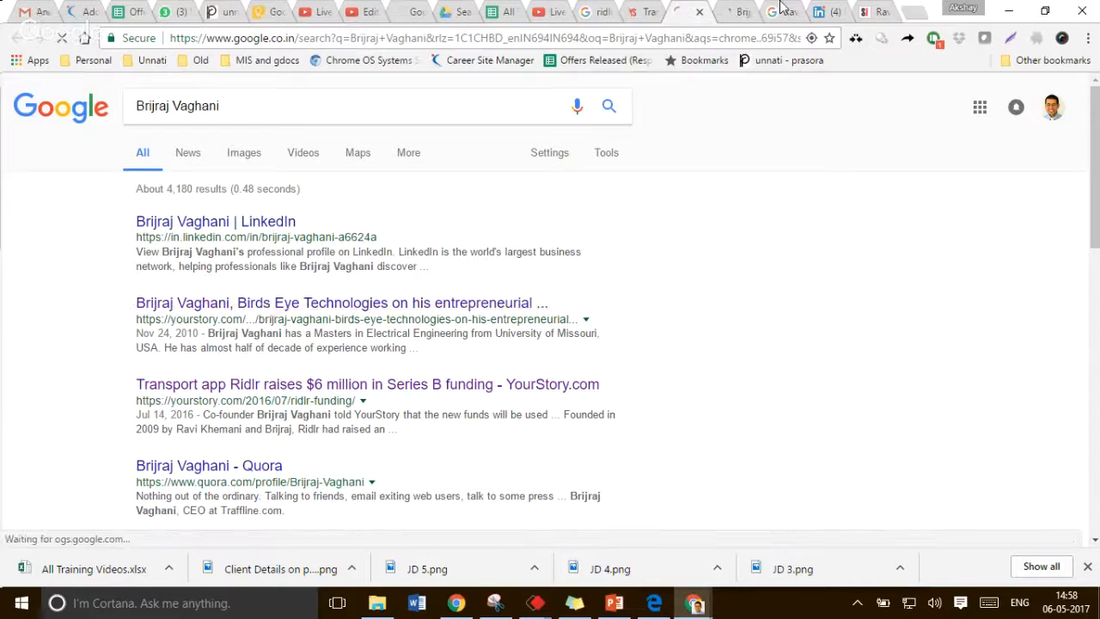
{"action": "left_click", "coordinate": [729, 10]}
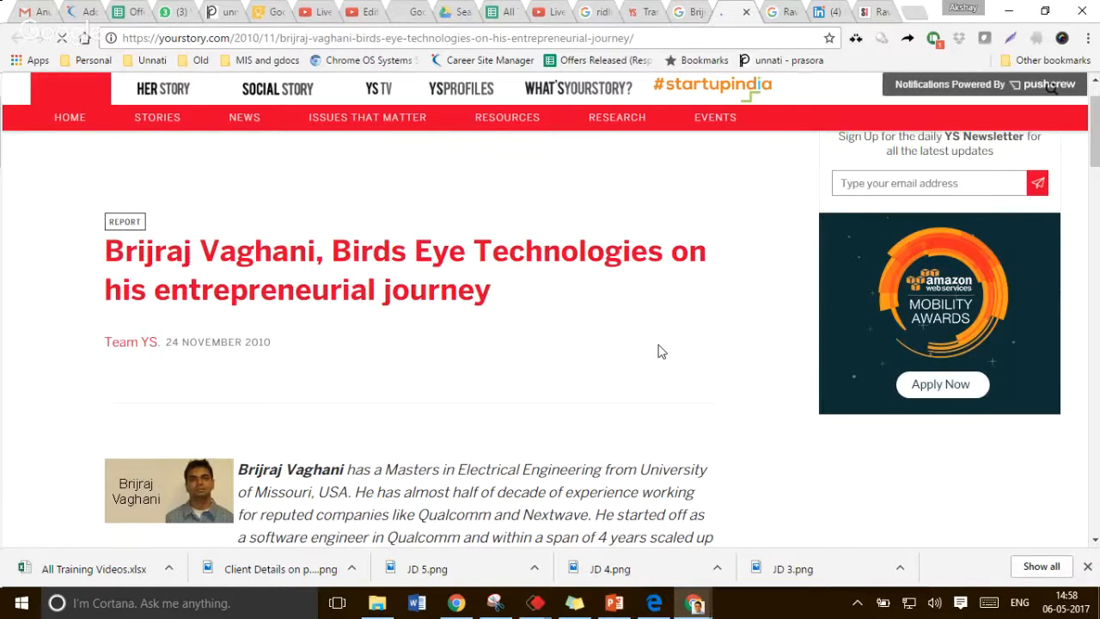
{"action": "scroll", "coordinate": [661, 351], "scroll_direction": "down", "scroll_amount": 3}
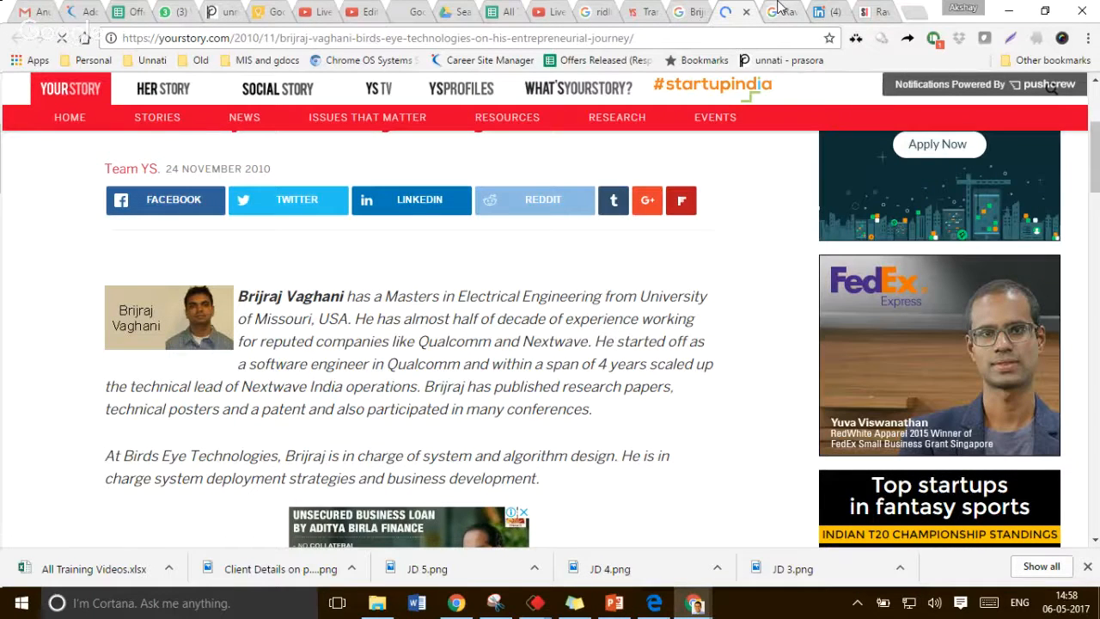
{"action": "left_click", "coordinate": [829, 12]}
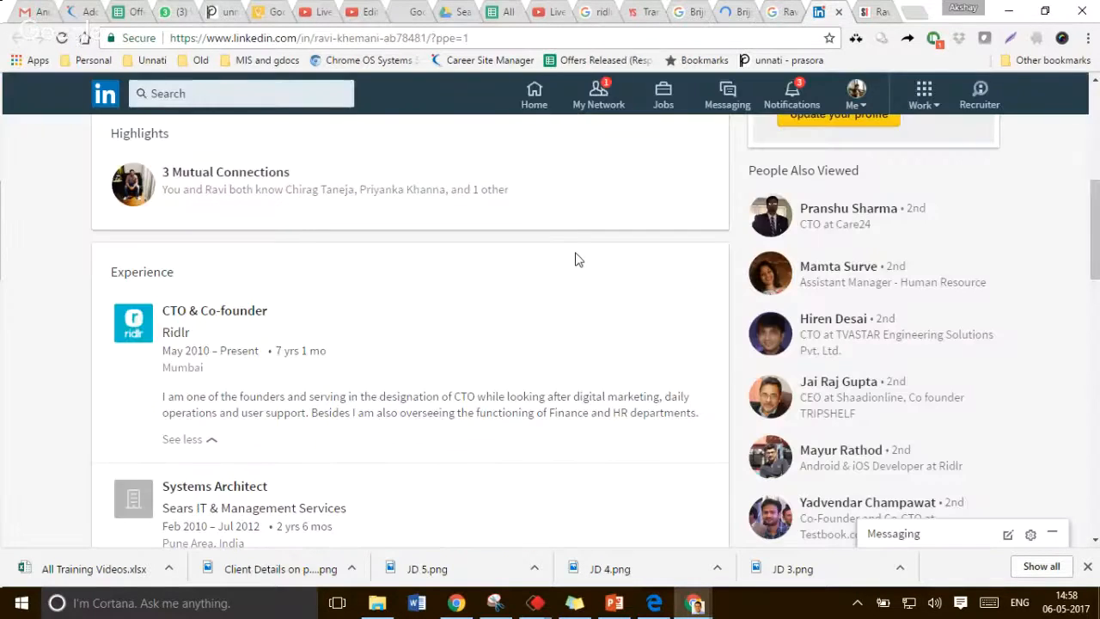
{"action": "scroll", "coordinate": [342, 423], "scroll_direction": "down", "scroll_amount": 7}
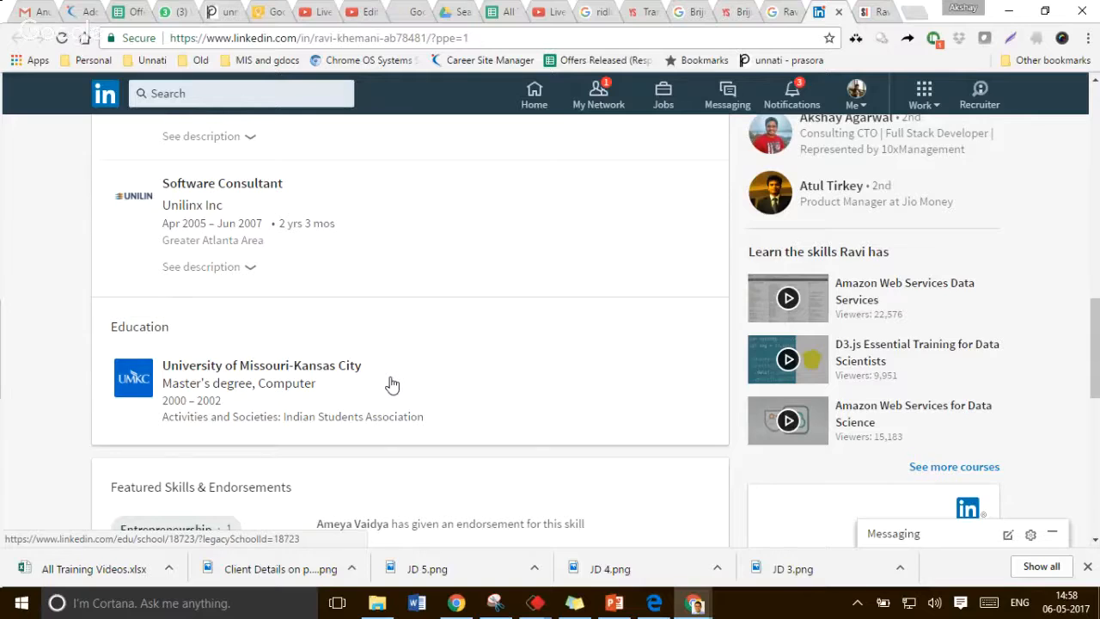
{"action": "scroll", "coordinate": [392, 385], "scroll_direction": "up", "scroll_amount": 2}
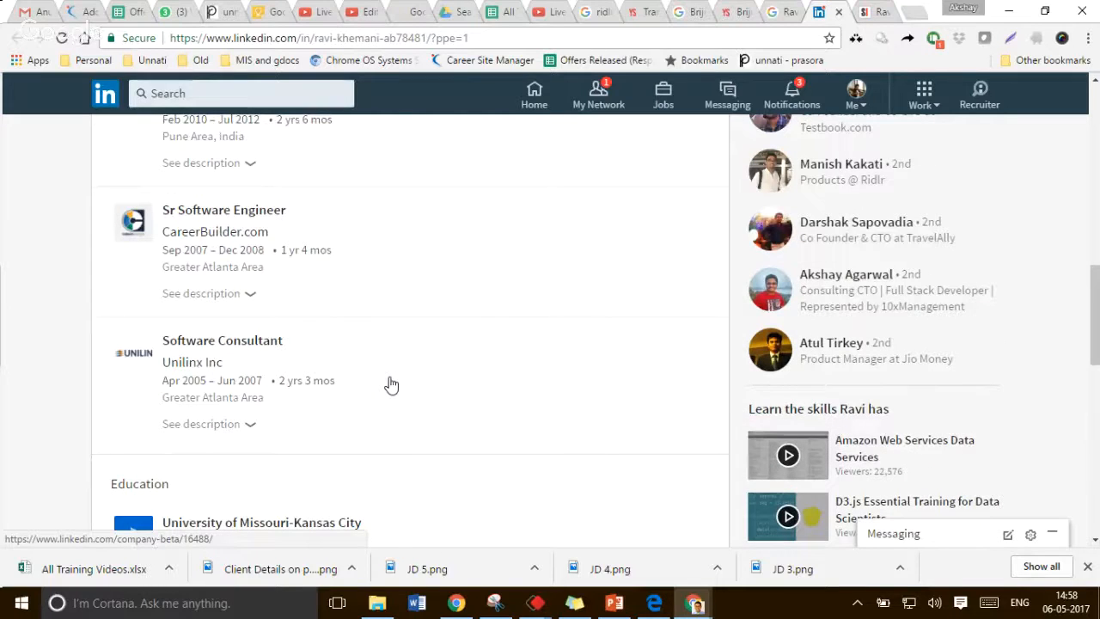
Append "The founders are US educated engineers with experience of building awesome tech products." to About Company
{"action": "key", "text": "ctrl+2"}
{"action": "type", "text": "nders a"}
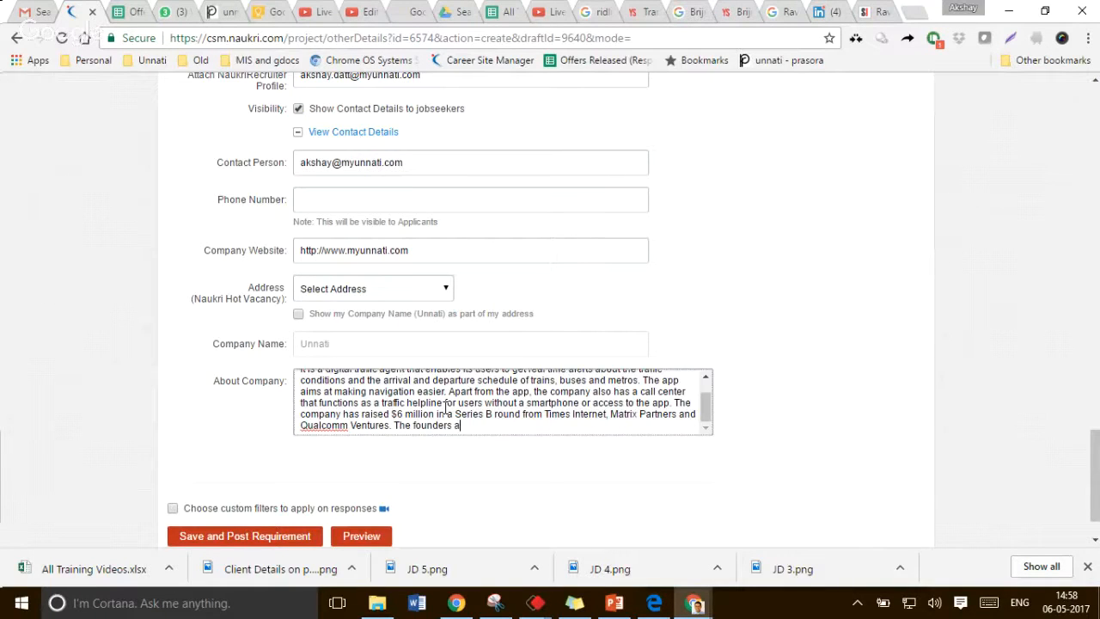
{"action": "type", "text": "re US educated engineers with "}
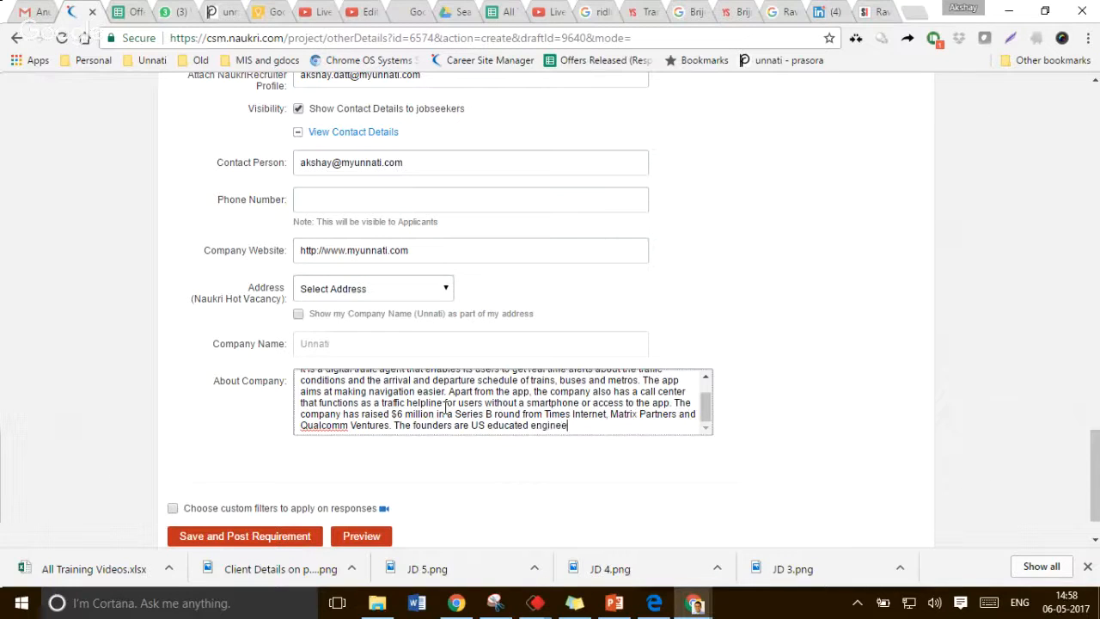
{"action": "type", "text": "experience of buiilding"}
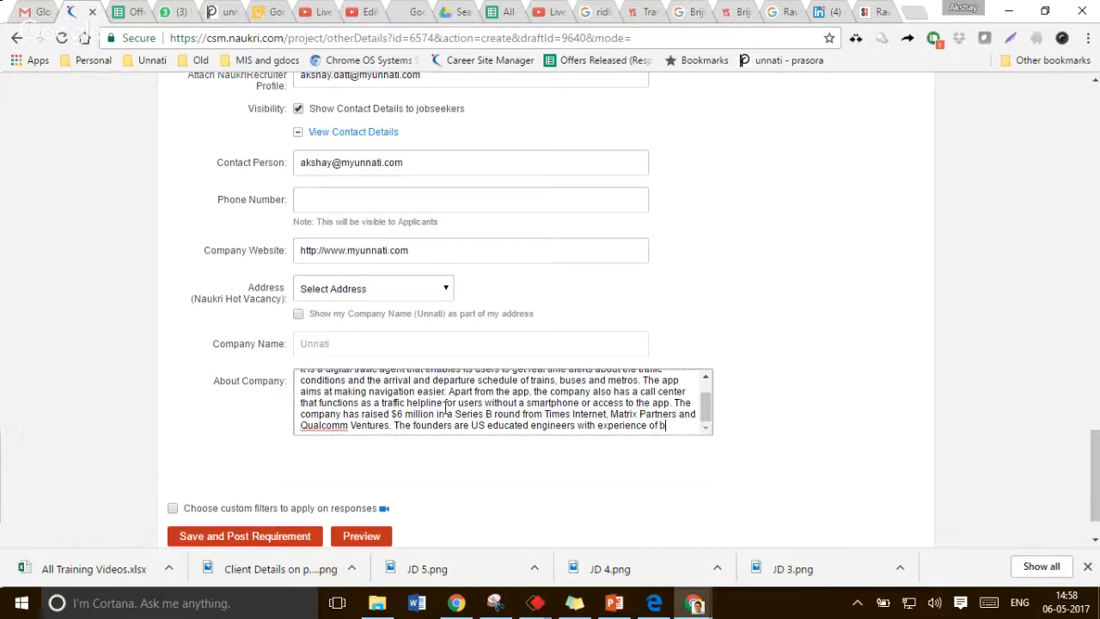
{"action": "key", "text": "BackSpace"}
{"action": "key", "text": "BackSpace"}
{"action": "key", "text": "BackSpace"}
{"action": "key", "text": "BackSpace"}
{"action": "key", "text": "BackSpace"}
{"action": "key", "text": "BackSpace"}
{"action": "type", "text": "lding"}
{"action": "type", "text": " a"}
{"action": "type", "text": "w"}
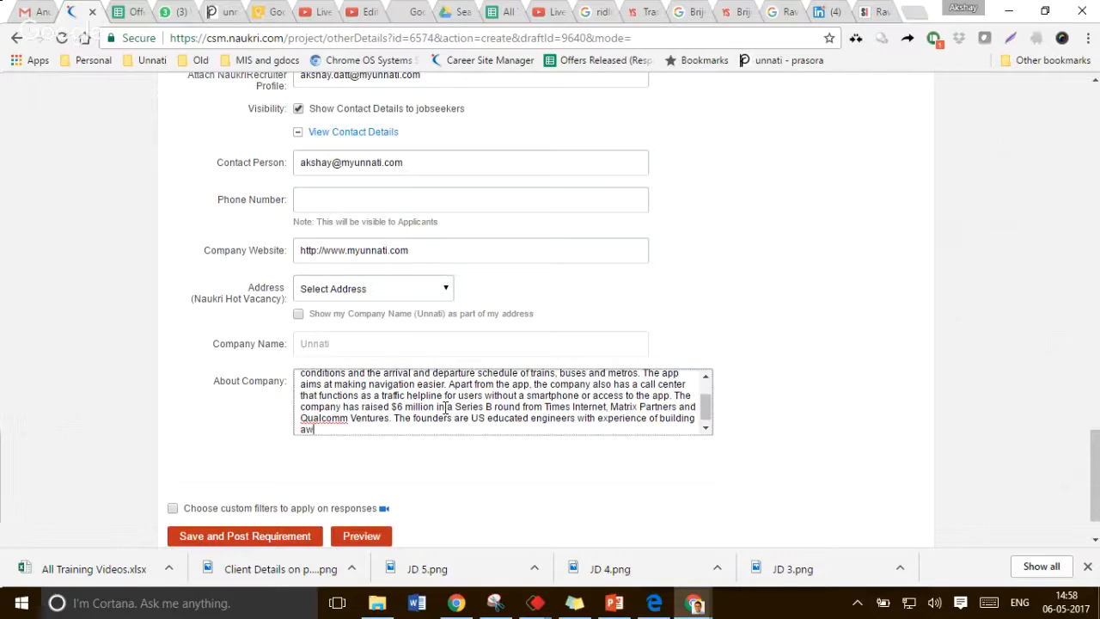
{"action": "type", "text": "esome tech producs"}
{"action": "key", "text": "BackSpace"}
{"action": "type", "text": "ts."}
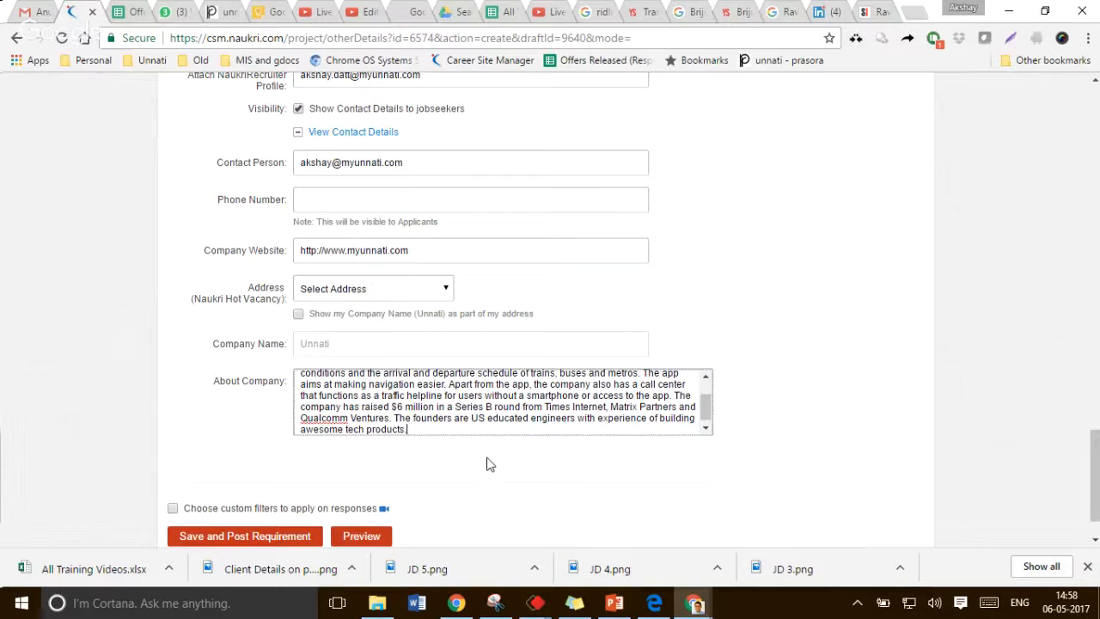
Preview the requirement and review the job title, description, profile, CTC, keywords and About Company text
{"action": "scroll", "coordinate": [447, 471], "scroll_direction": "down", "scroll_amount": 1}
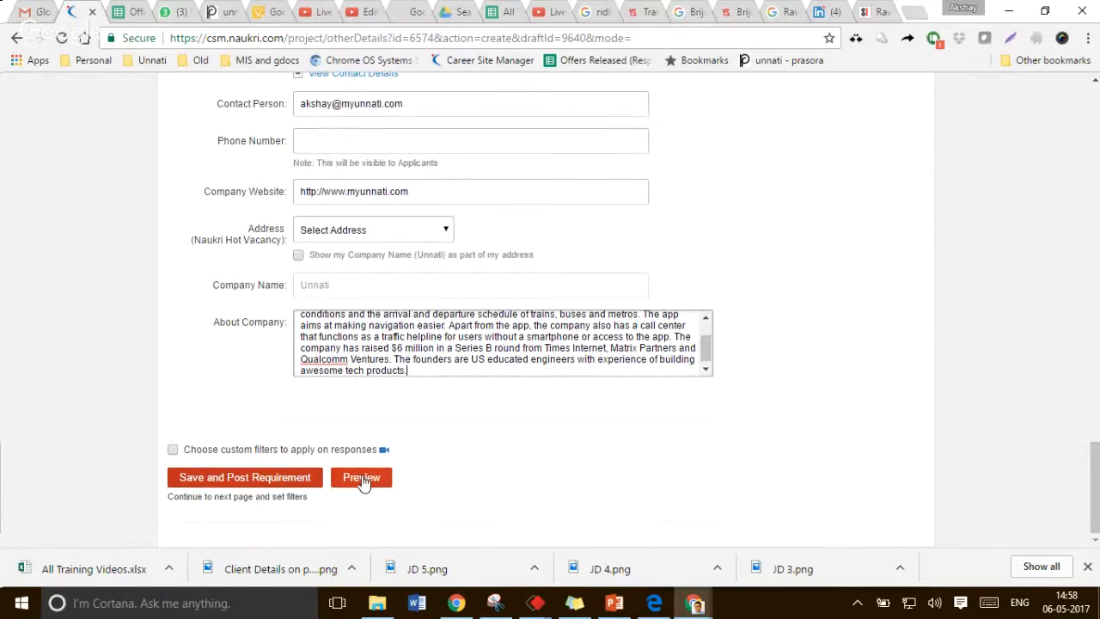
{"action": "left_click", "coordinate": [361, 479]}
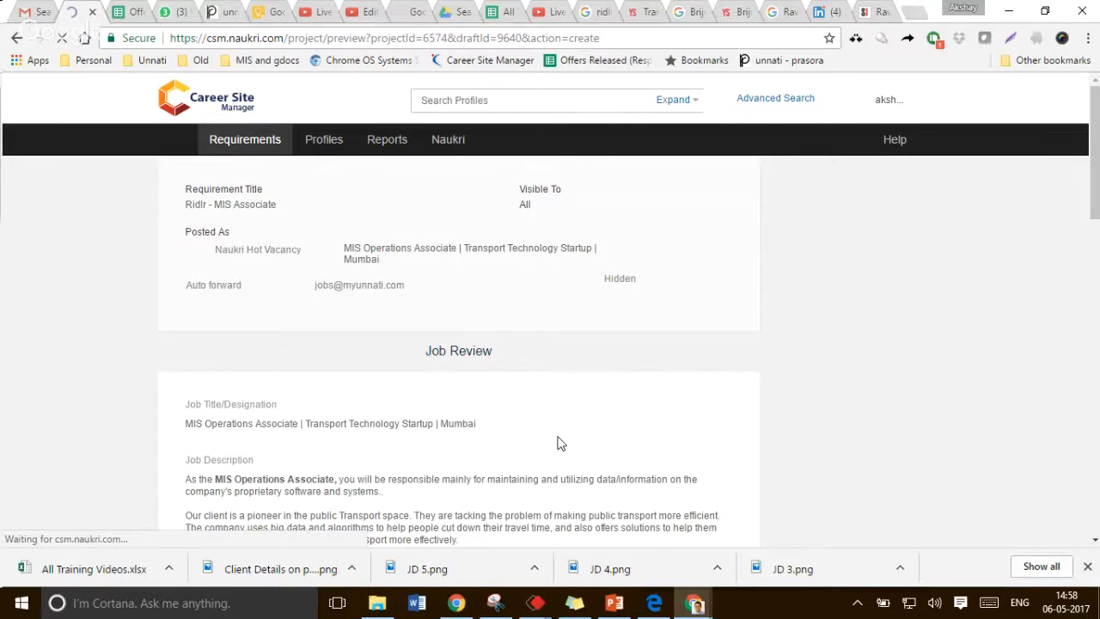
{"action": "scroll", "coordinate": [435, 254], "scroll_direction": "down", "scroll_amount": 2}
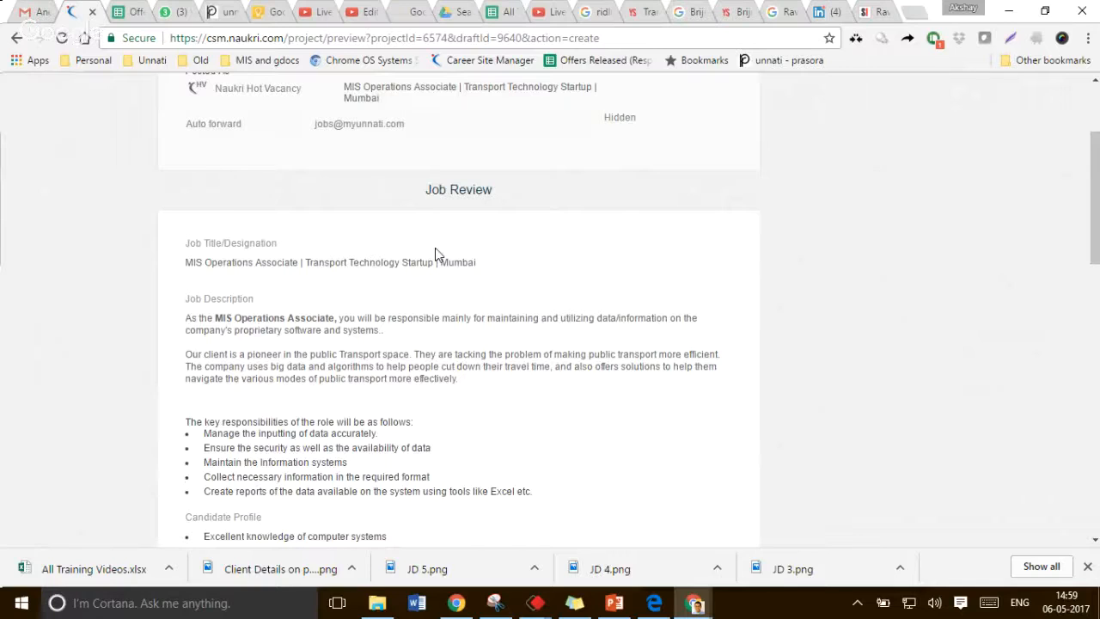
{"action": "scroll", "coordinate": [435, 254], "scroll_direction": "down", "scroll_amount": 2}
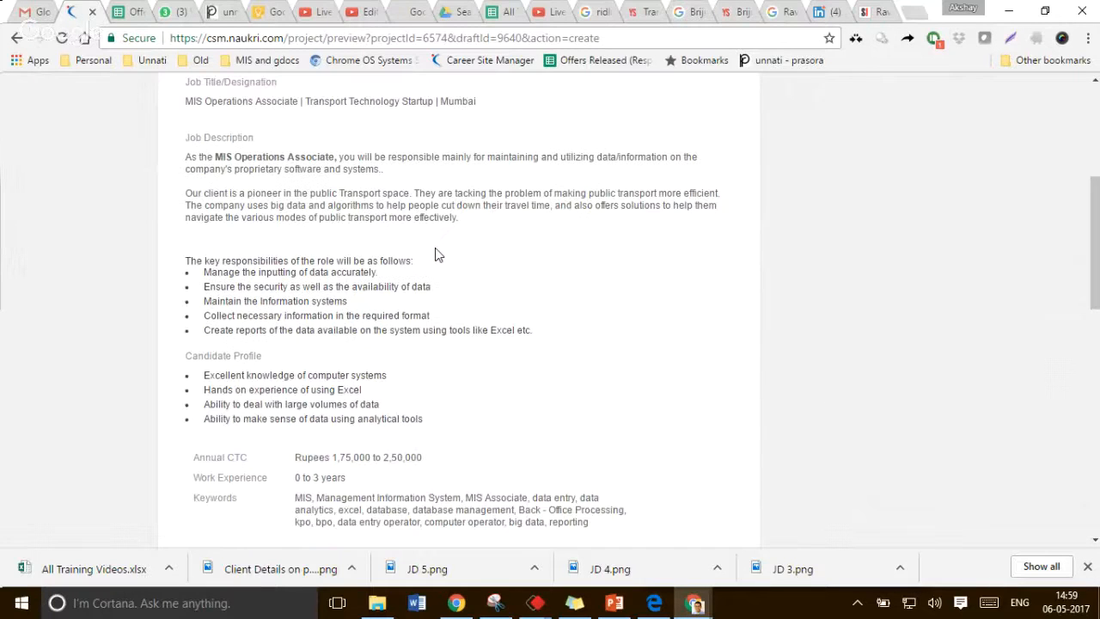
{"action": "scroll", "coordinate": [435, 254], "scroll_direction": "down", "scroll_amount": 6}
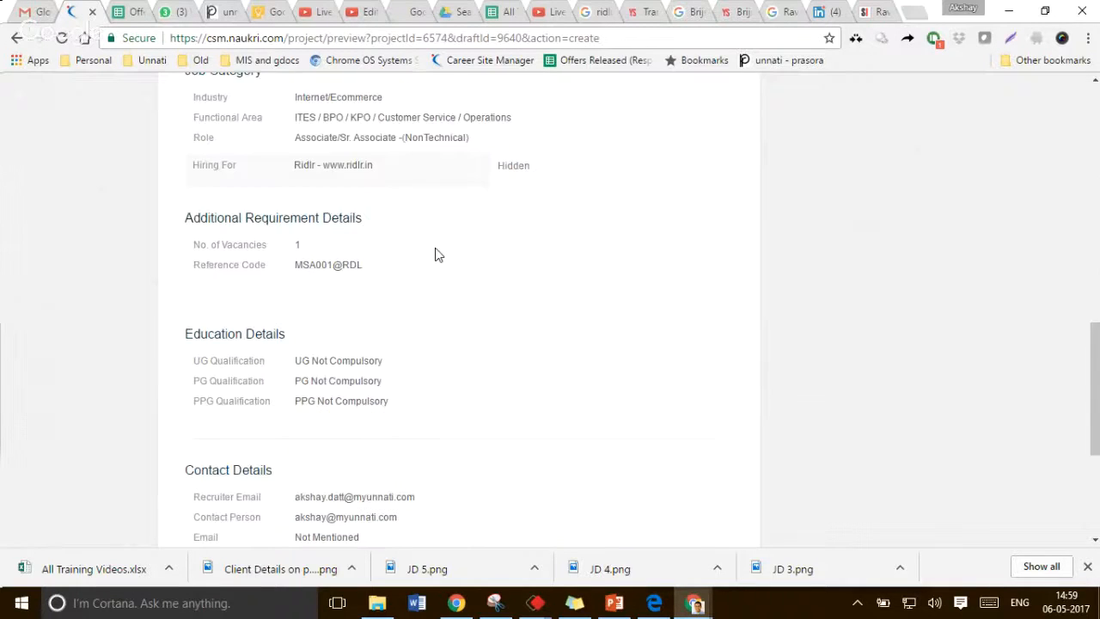
{"action": "scroll", "coordinate": [435, 253], "scroll_direction": "down", "scroll_amount": 4}
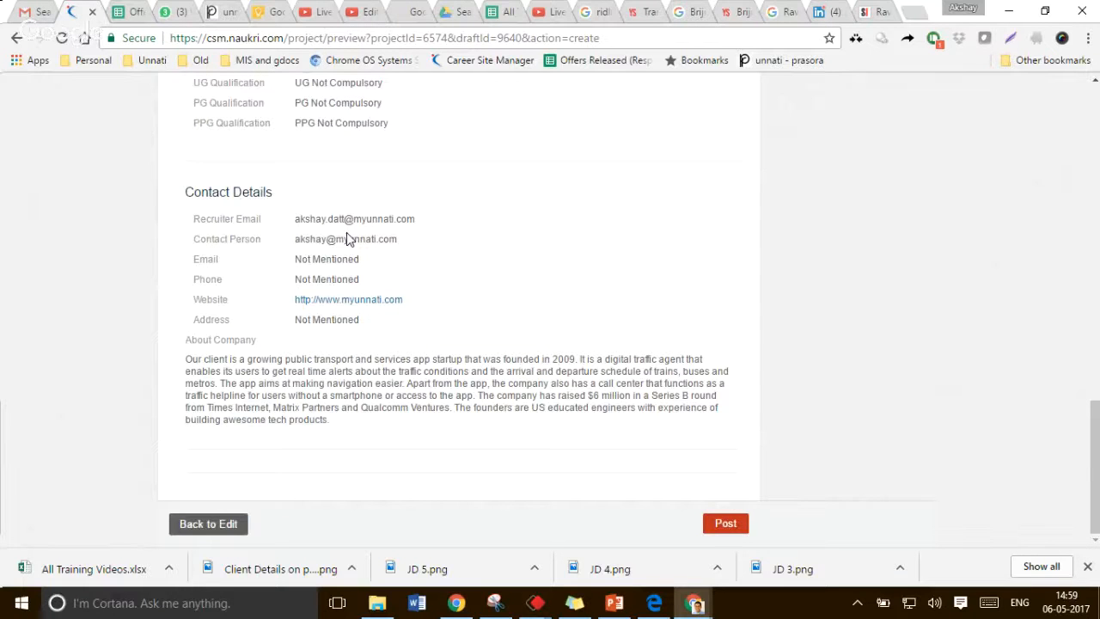
{"action": "scroll", "coordinate": [268, 205], "scroll_direction": "up", "scroll_amount": 10}
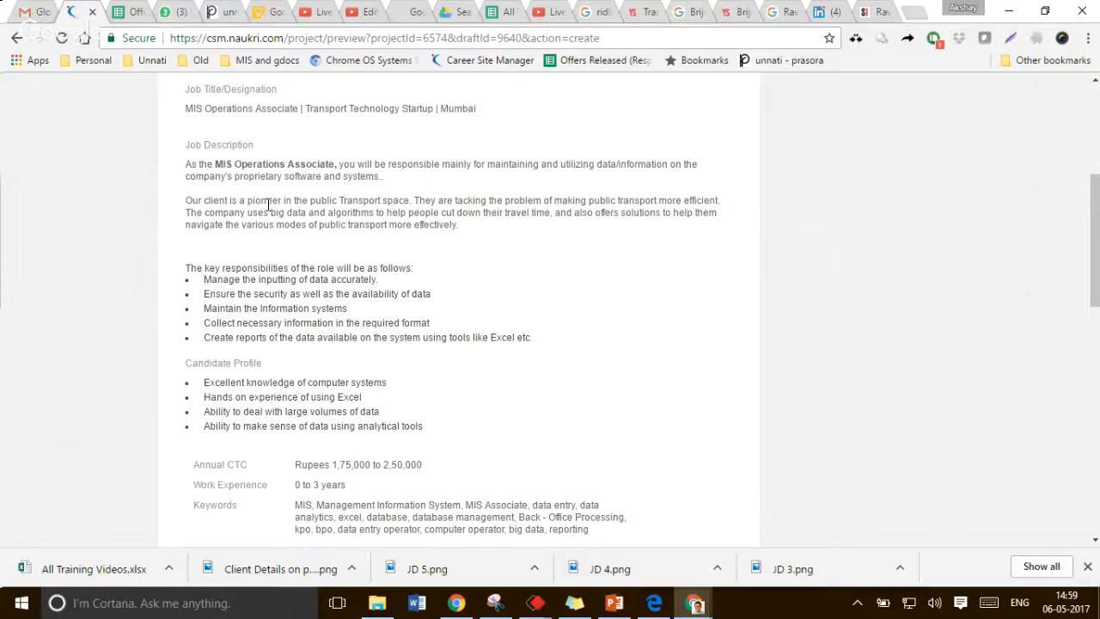
{"action": "scroll", "coordinate": [268, 205], "scroll_direction": "down", "scroll_amount": 2}
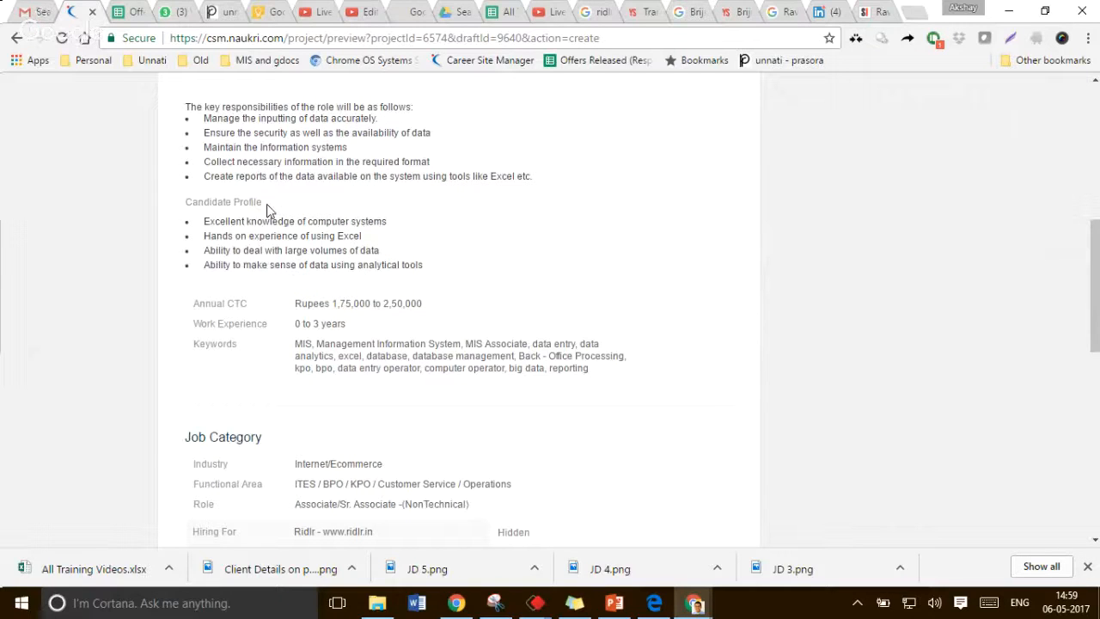
{"action": "scroll", "coordinate": [268, 208], "scroll_direction": "down", "scroll_amount": 8}
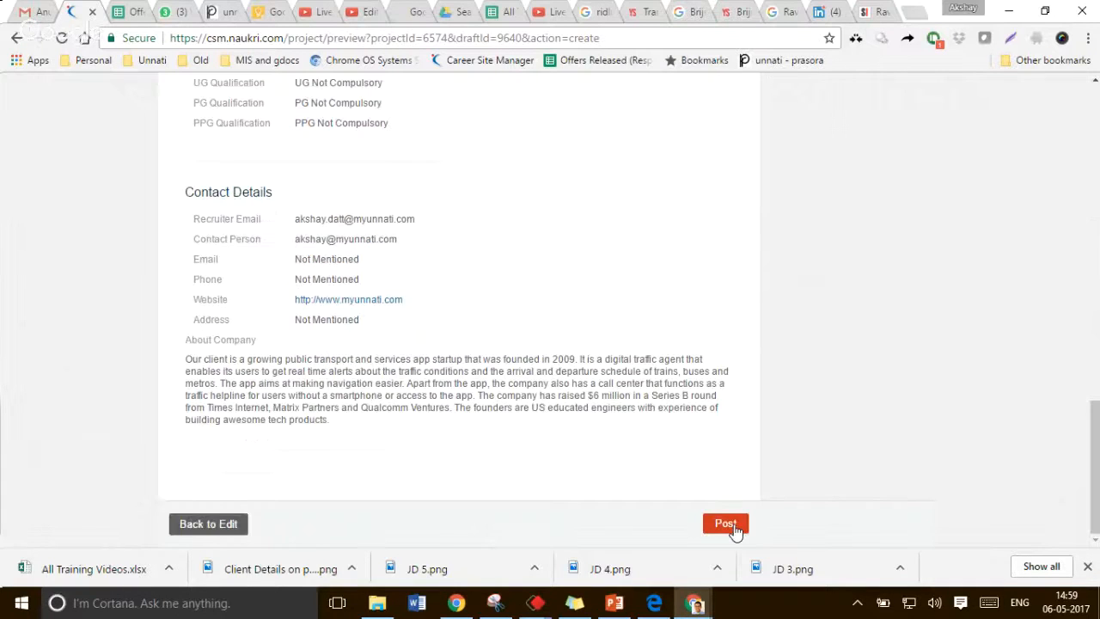
Post the requirement from the preview and dismiss the incoming call notification
{"action": "left_click", "coordinate": [734, 527]}
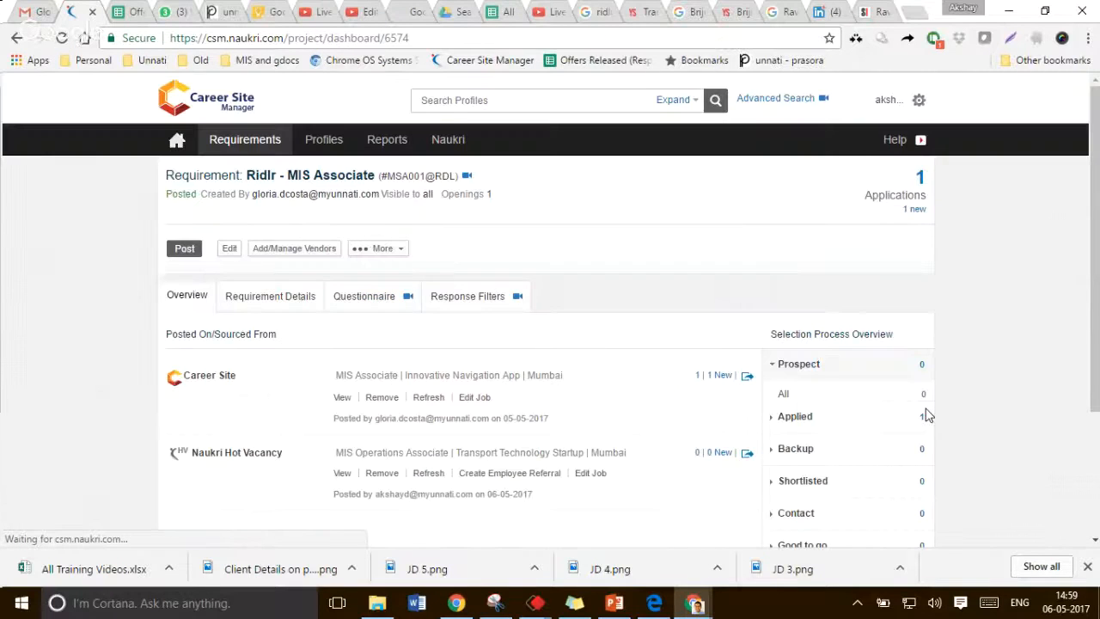
{"action": "scroll", "coordinate": [435, 322], "scroll_direction": "down", "scroll_amount": 2}
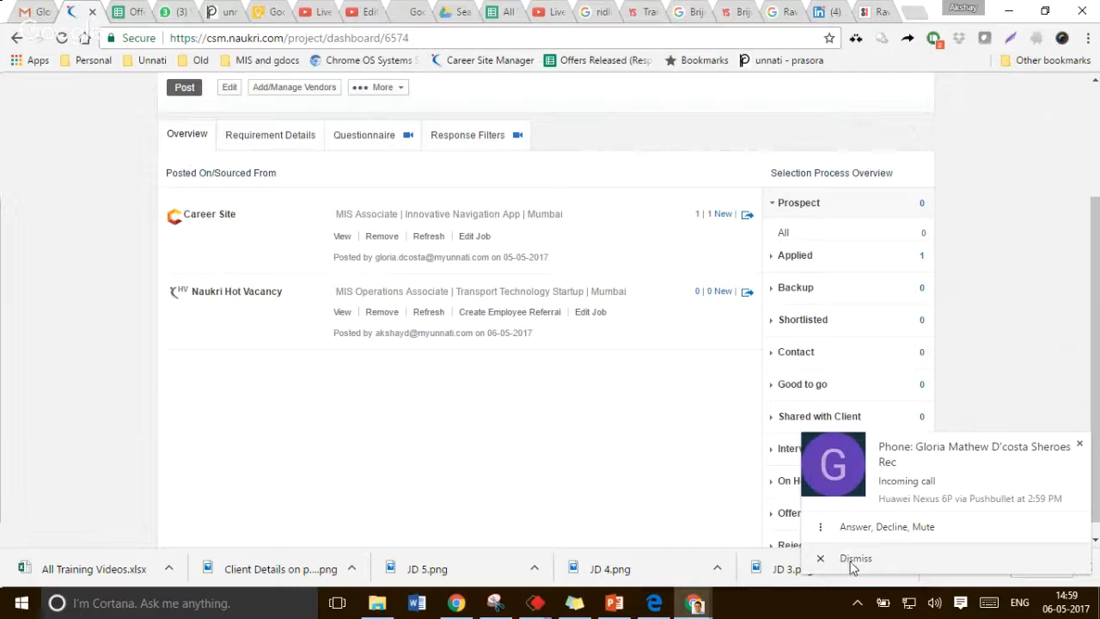
{"action": "left_click", "coordinate": [853, 560]}
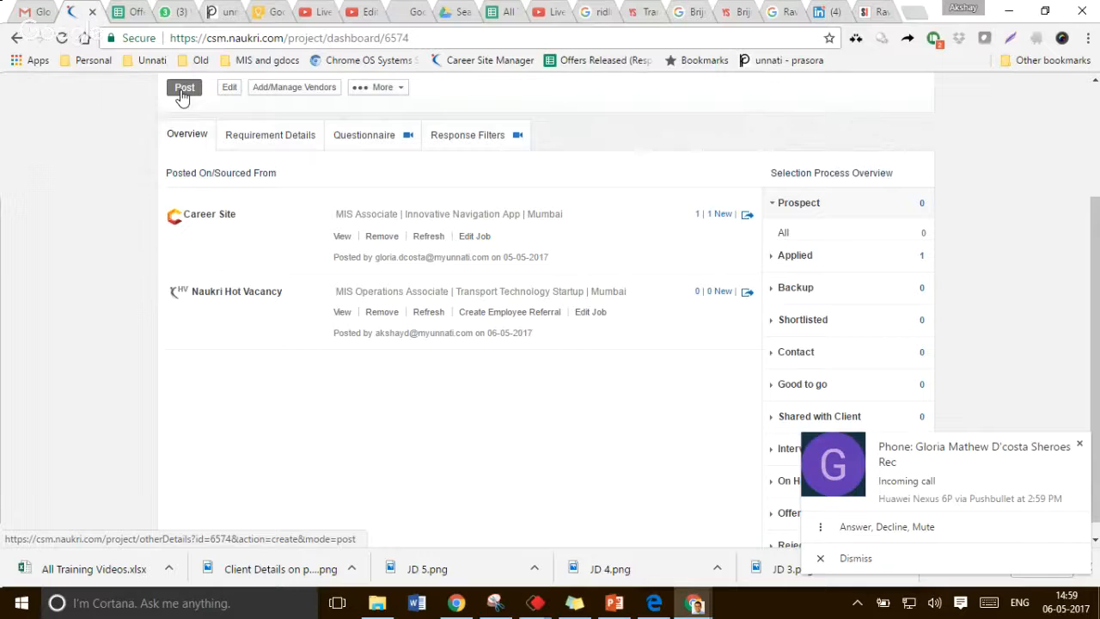
Start a new posting of the requirement, switch on Post on Career Site and open the auto-forward response email list
{"action": "left_click", "coordinate": [183, 90]}
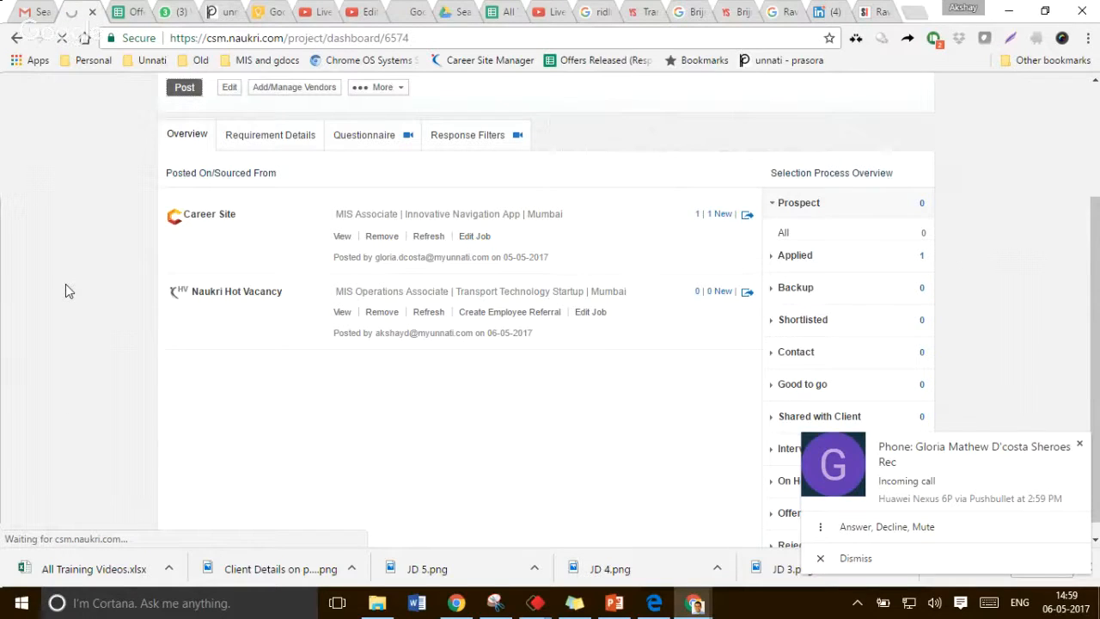
{"action": "left_click", "coordinate": [549, 353]}
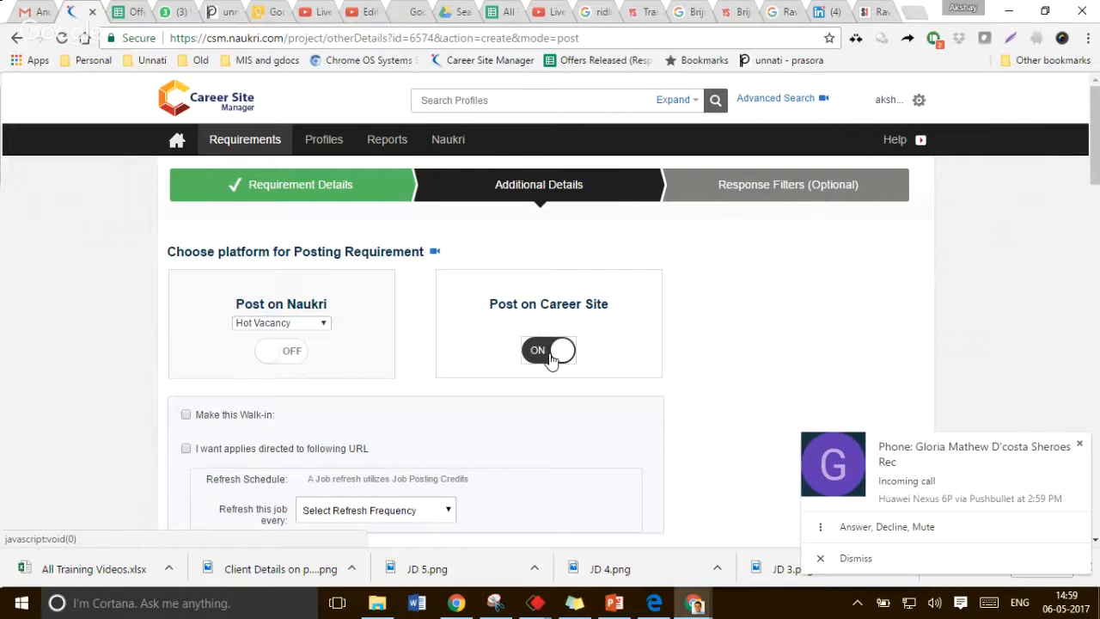
{"action": "scroll", "coordinate": [542, 354], "scroll_direction": "down", "scroll_amount": 4}
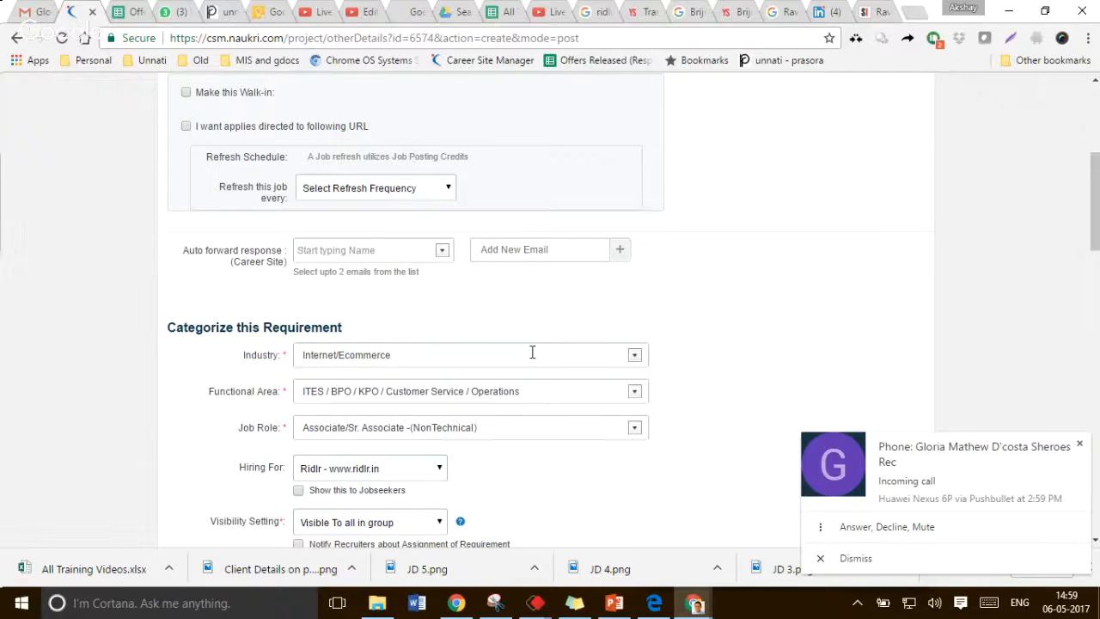
{"action": "scroll", "coordinate": [532, 353], "scroll_direction": "down", "scroll_amount": 1}
{"action": "left_click", "coordinate": [356, 170]}
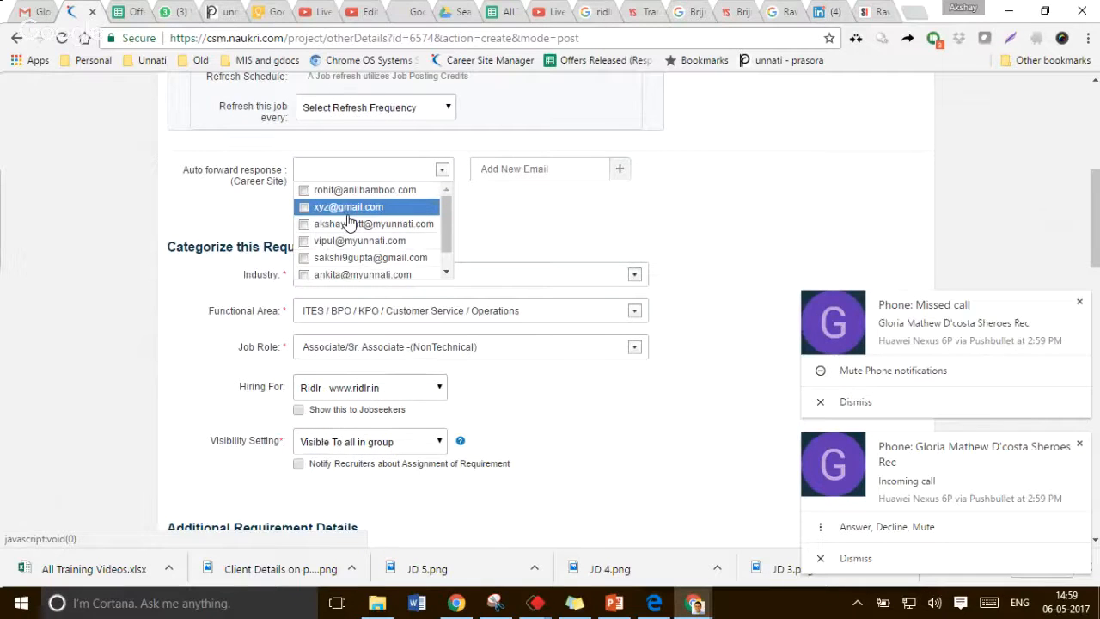
{"action": "left_click", "coordinate": [249, 276]}
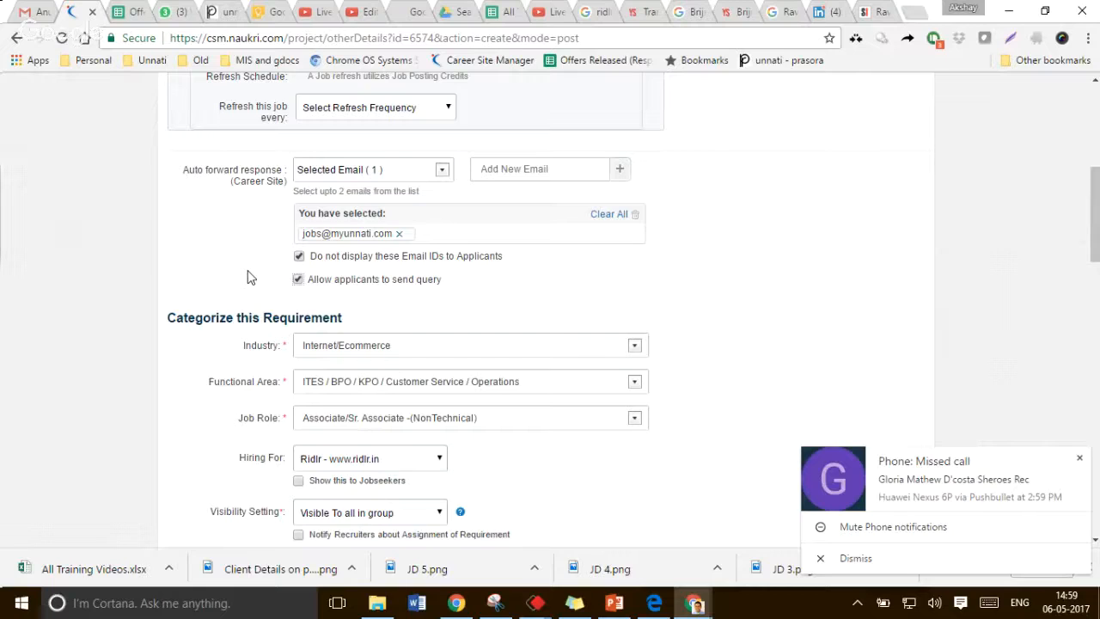